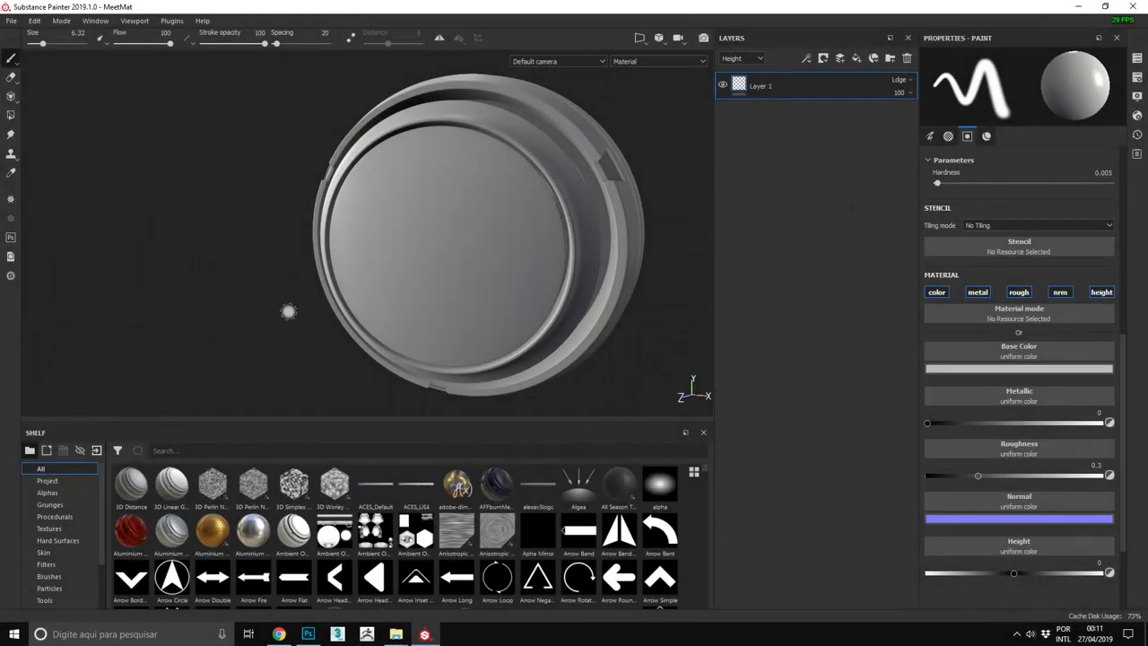
Step: Orbit the disc to face front, zoom in close, and filter the shelf's brush presets
{"action": "mouse_move", "coordinate": [287, 313]}
{"action": "left_mouse_down", "text": "alt"}
{"action": "mouse_move", "coordinate": [446, 331]}
{"action": "mouse_move", "coordinate": [526, 359]}
{"action": "mouse_move", "coordinate": [546, 346]}
{"action": "left_mouse_up", "text": "alt"}
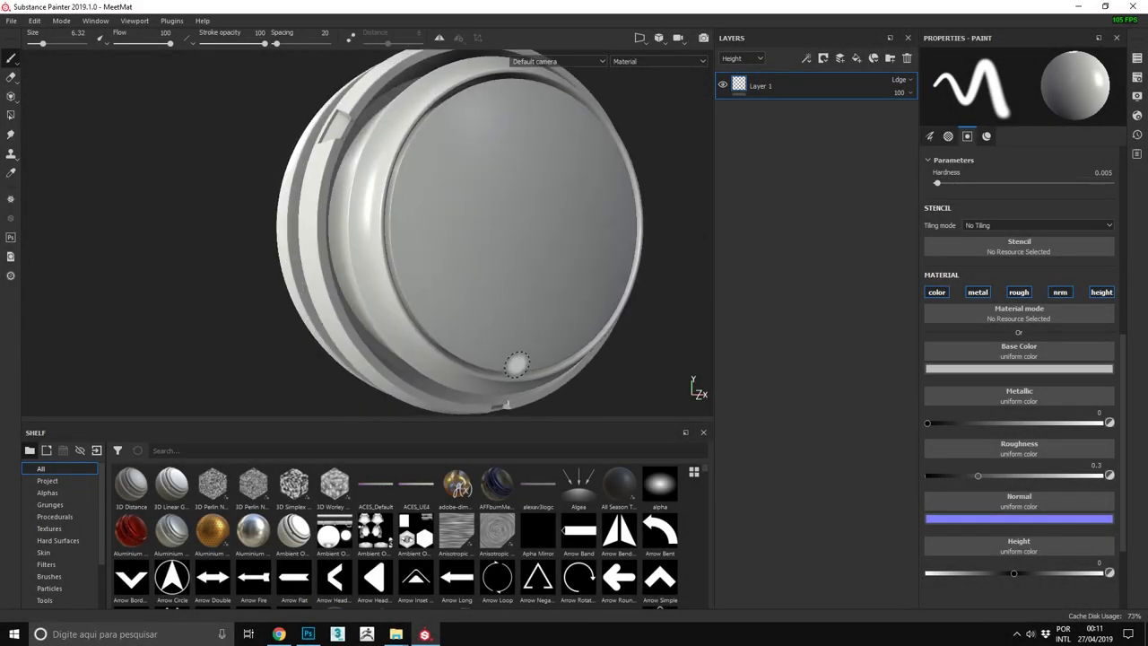
{"action": "mouse_move", "coordinate": [568, 285]}
{"action": "left_mouse_down", "text": "alt"}
{"action": "mouse_move", "coordinate": [549, 338]}
{"action": "mouse_move", "coordinate": [488, 339]}
{"action": "left_mouse_up", "text": "alt"}
{"action": "mouse_move", "coordinate": [572, 333]}
{"action": "middle_mouse_down", "text": "alt"}
{"action": "mouse_move", "coordinate": [451, 277]}
{"action": "mouse_move", "coordinate": [526, 187]}
{"action": "mouse_move", "coordinate": [521, 175]}
{"action": "mouse_move", "coordinate": [480, 200]}
{"action": "middle_mouse_up", "text": "alt"}
{"action": "left_click_drag", "start_coordinate": [480, 201], "coordinate": [407, 228], "text": "alt"}
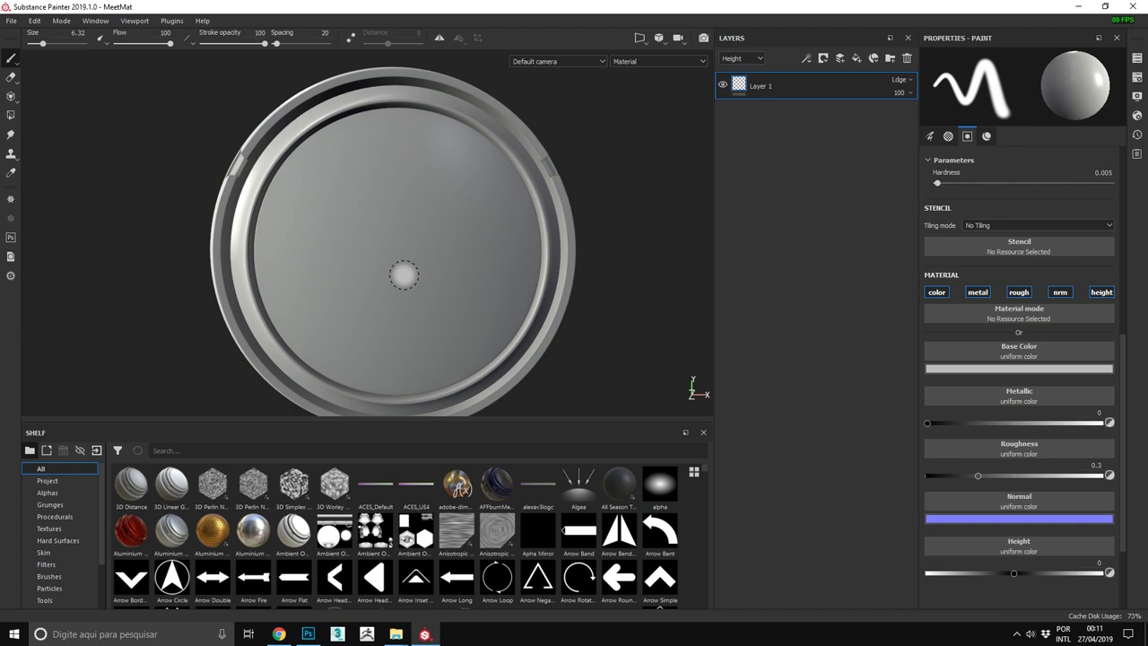
{"action": "scroll", "coordinate": [413, 305], "scroll_direction": "up", "scroll_amount": 2}
{"action": "scroll", "coordinate": [392, 379], "scroll_direction": "down", "scroll_amount": 1}
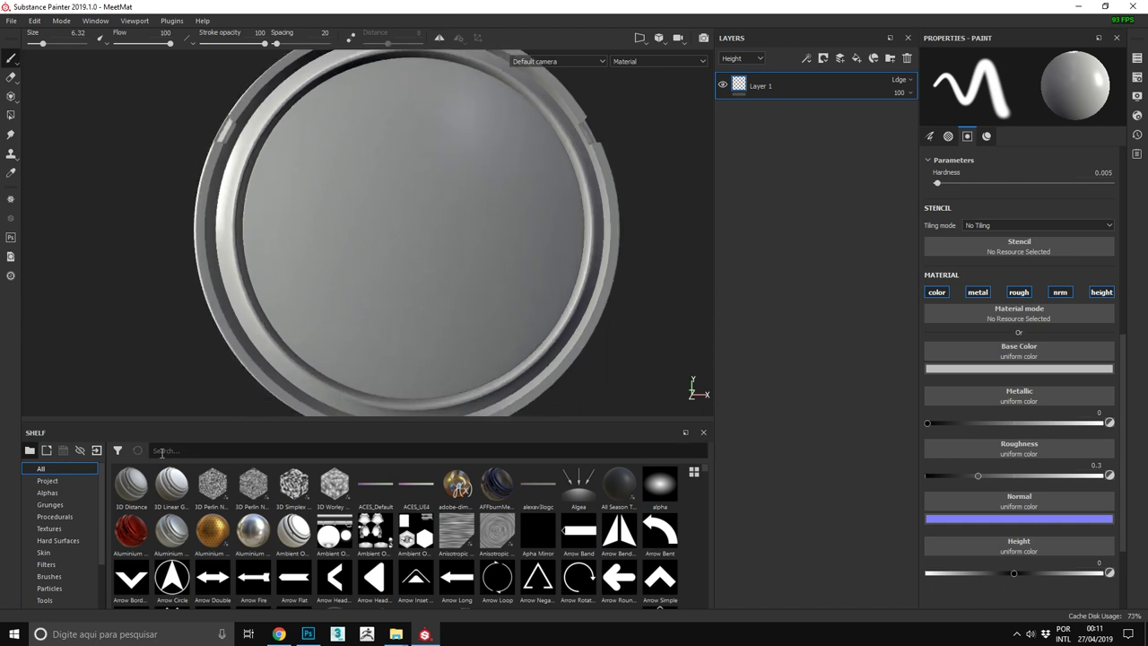
{"action": "type", "text": "g"}
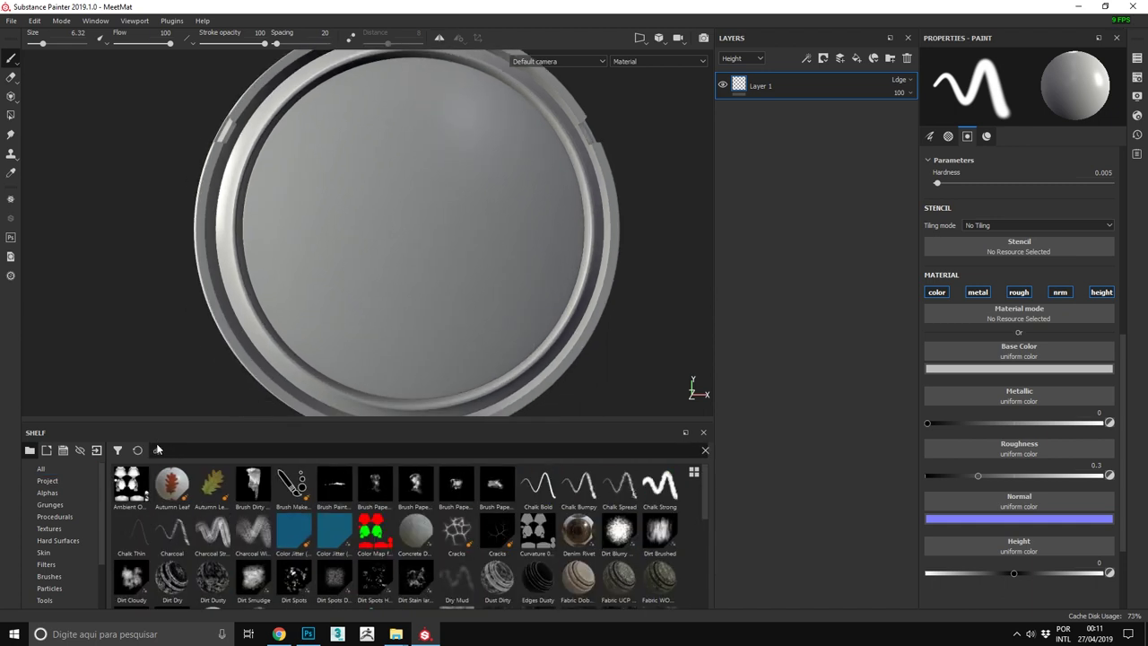
{"action": "type", "text": "tam"}
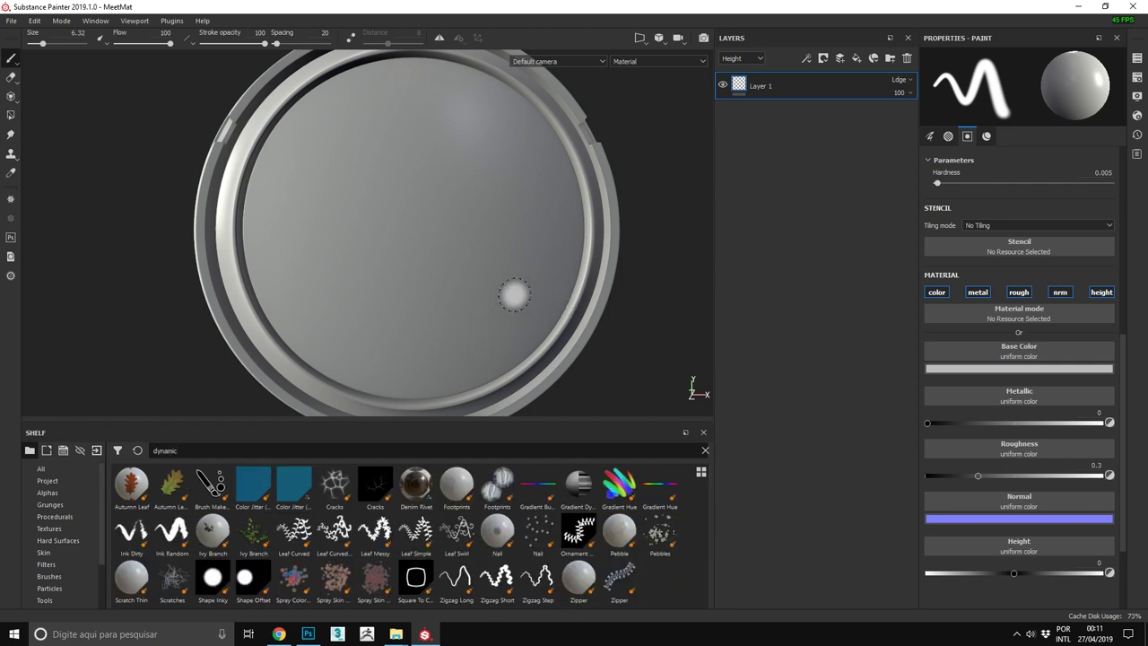
Step: Load the Gradient Hue dynamic brush and orbit around the disc's rim
{"action": "mouse_move", "coordinate": [398, 282]}
{"action": "left_mouse_down", "text": "alt"}
{"action": "mouse_move", "coordinate": [383, 266]}
{"action": "mouse_move", "coordinate": [406, 316]}
{"action": "left_mouse_up", "text": "alt"}
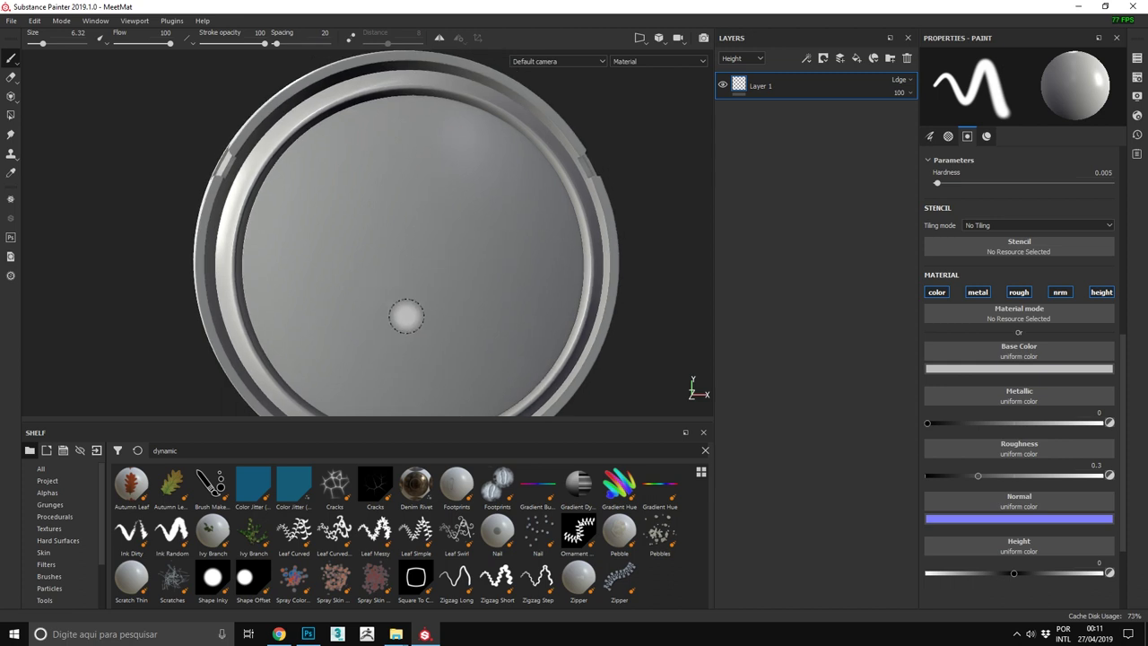
{"action": "left_click", "coordinate": [619, 486]}
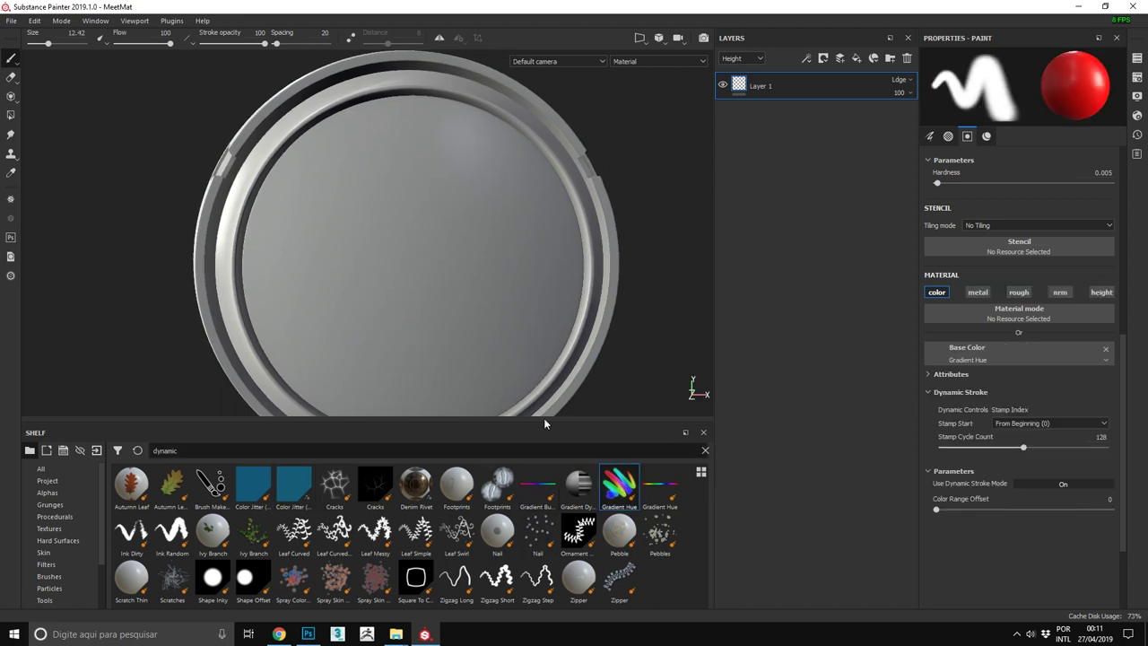
{"action": "right_click_drag", "start_coordinate": [356, 251], "coordinate": [323, 251], "text": "ctrl"}
{"action": "mouse_move", "coordinate": [387, 246]}
{"action": "left_mouse_down", "text": "alt"}
{"action": "mouse_move", "coordinate": [326, 169]}
{"action": "mouse_move", "coordinate": [342, 183]}
{"action": "left_mouse_up", "text": "alt"}
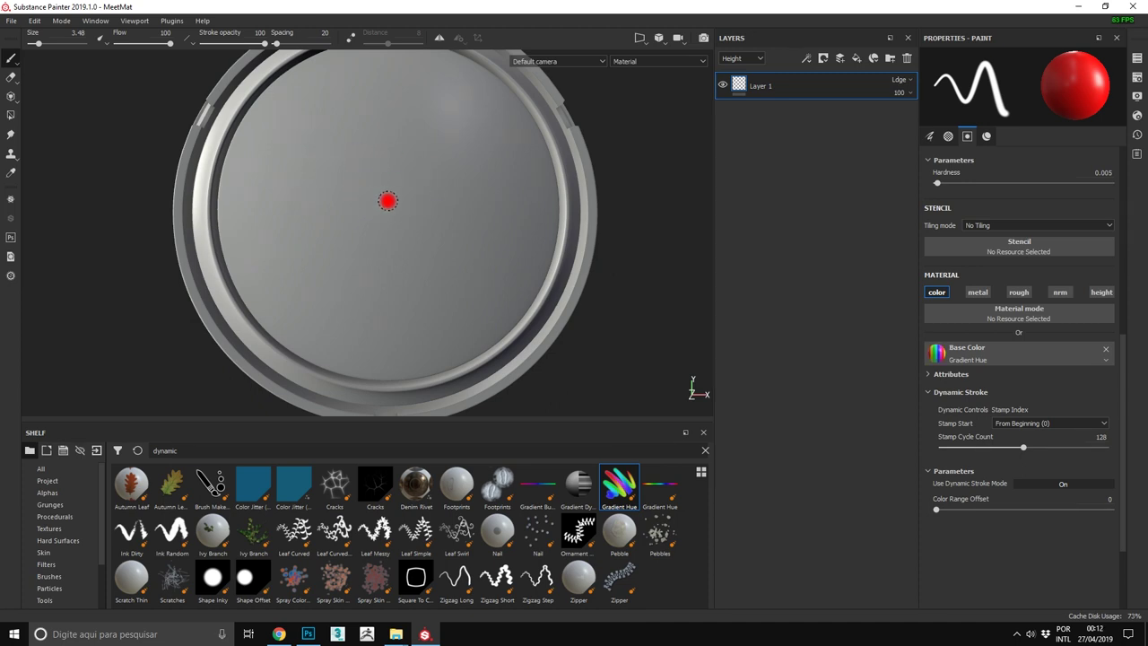
{"action": "mouse_move", "coordinate": [388, 243]}
{"action": "left_mouse_down", "text": "alt"}
{"action": "mouse_move", "coordinate": [385, 335]}
{"action": "mouse_move", "coordinate": [436, 279]}
{"action": "left_mouse_up", "text": "alt"}
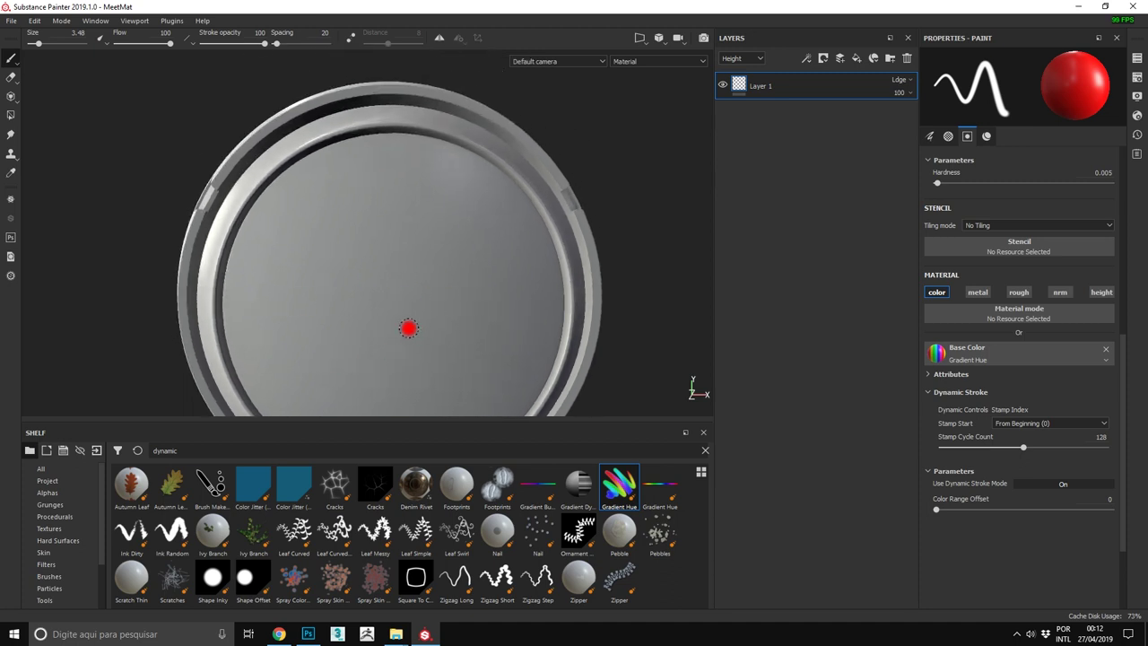
{"action": "mouse_move", "coordinate": [421, 336]}
{"action": "left_mouse_down", "text": "alt"}
{"action": "mouse_move", "coordinate": [440, 224]}
{"action": "mouse_move", "coordinate": [379, 277]}
{"action": "mouse_move", "coordinate": [397, 200]}
{"action": "mouse_move", "coordinate": [403, 248]}
{"action": "mouse_move", "coordinate": [451, 230]}
{"action": "left_mouse_up", "text": "alt"}
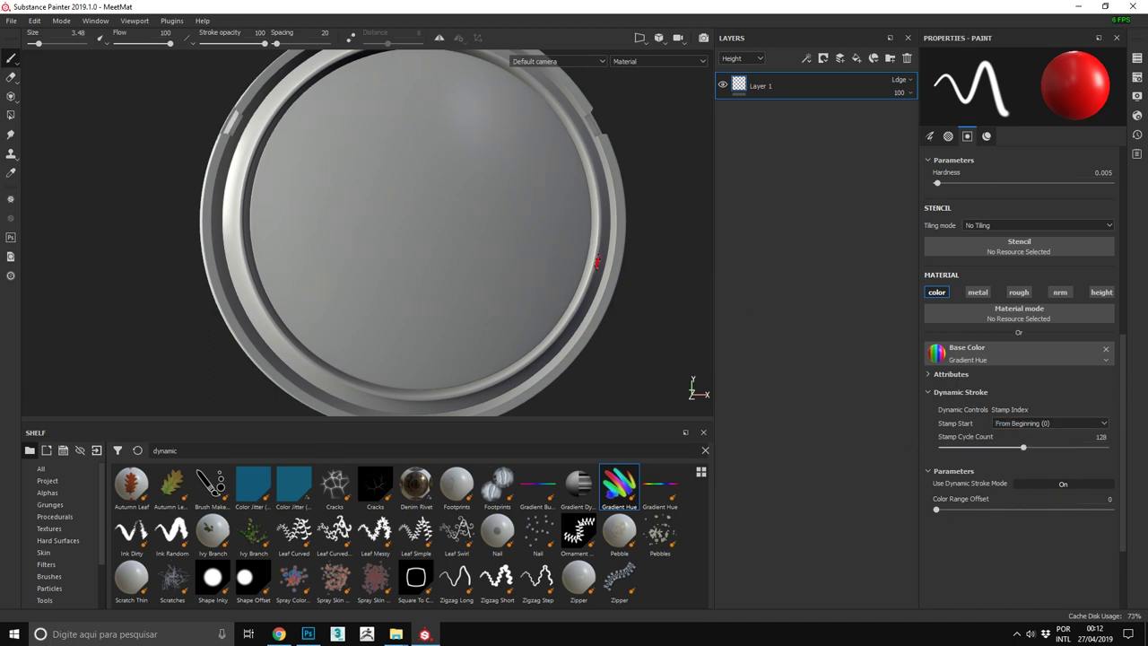
Step: Set the brush size to 3.95 and switch to the red canvas in Photoshop
{"action": "left_click_drag", "start_coordinate": [597, 262], "coordinate": [610, 263], "text": "alt"}
{"action": "middle_click_drag", "start_coordinate": [516, 246], "coordinate": [456, 258], "text": "alt"}
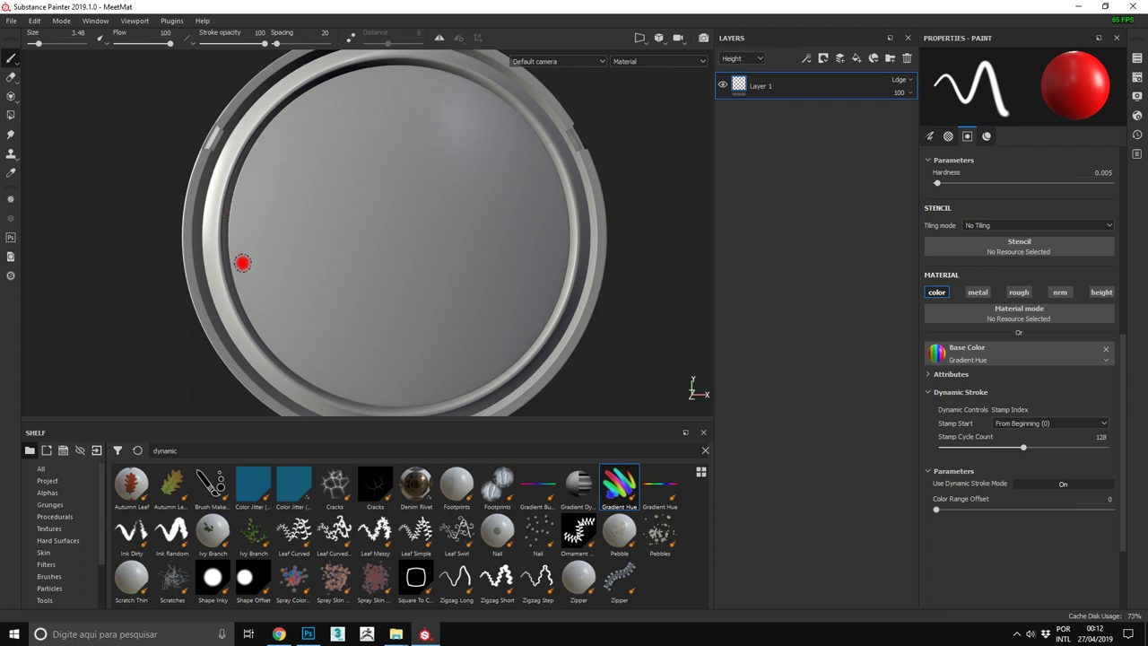
{"action": "mouse_move", "coordinate": [369, 176]}
{"action": "left_mouse_down", "text": "alt"}
{"action": "mouse_move", "coordinate": [374, 213]}
{"action": "mouse_move", "coordinate": [394, 197]}
{"action": "left_mouse_up", "text": "alt"}
{"action": "right_click_drag", "start_coordinate": [278, 196], "coordinate": [288, 195], "text": "ctrl"}
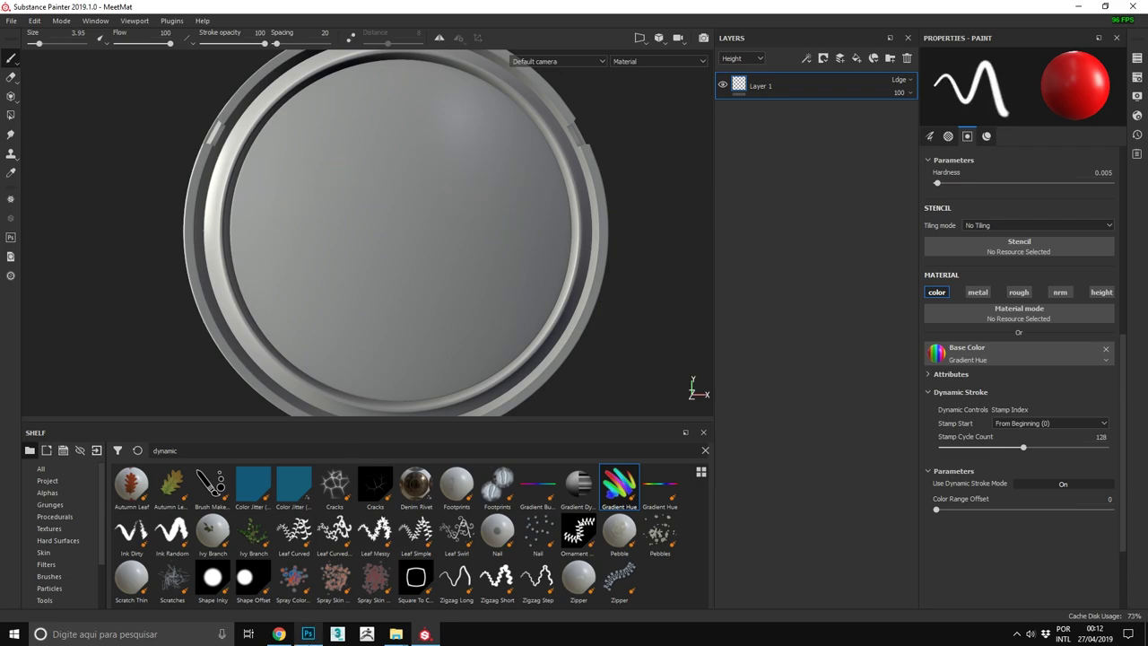
{"action": "left_click", "coordinate": [308, 634]}
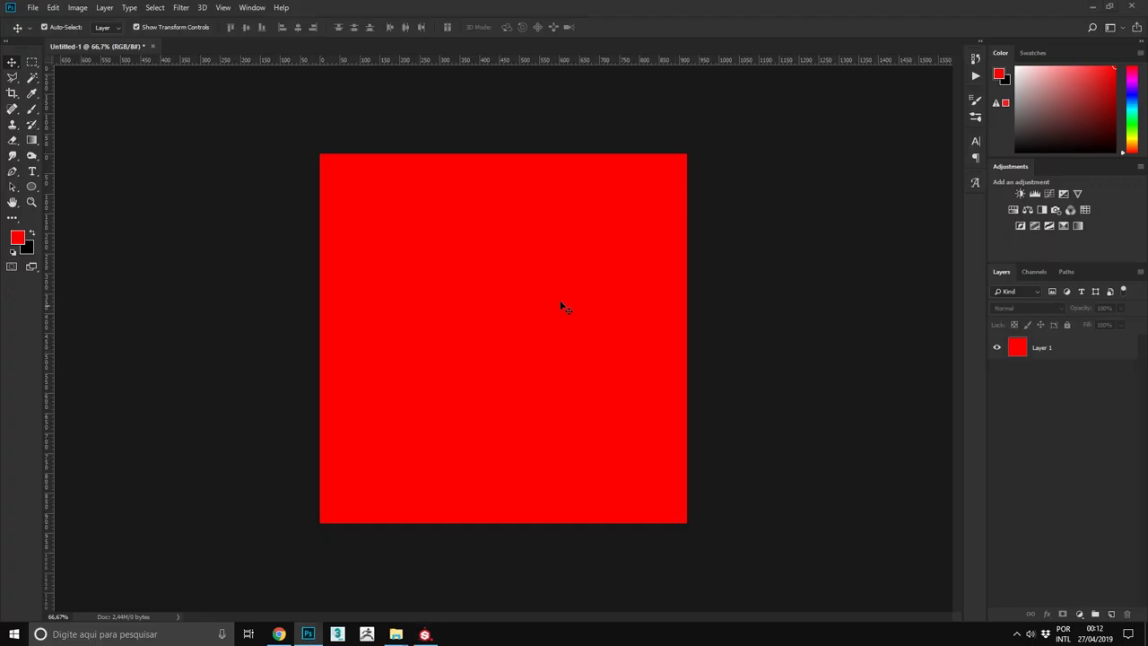
Step: Preview a Hue shift of +180 on Layer 1, turning the red square cyan
{"action": "left_click", "coordinate": [1059, 342]}
{"action": "key", "text": "ctrl+u"}
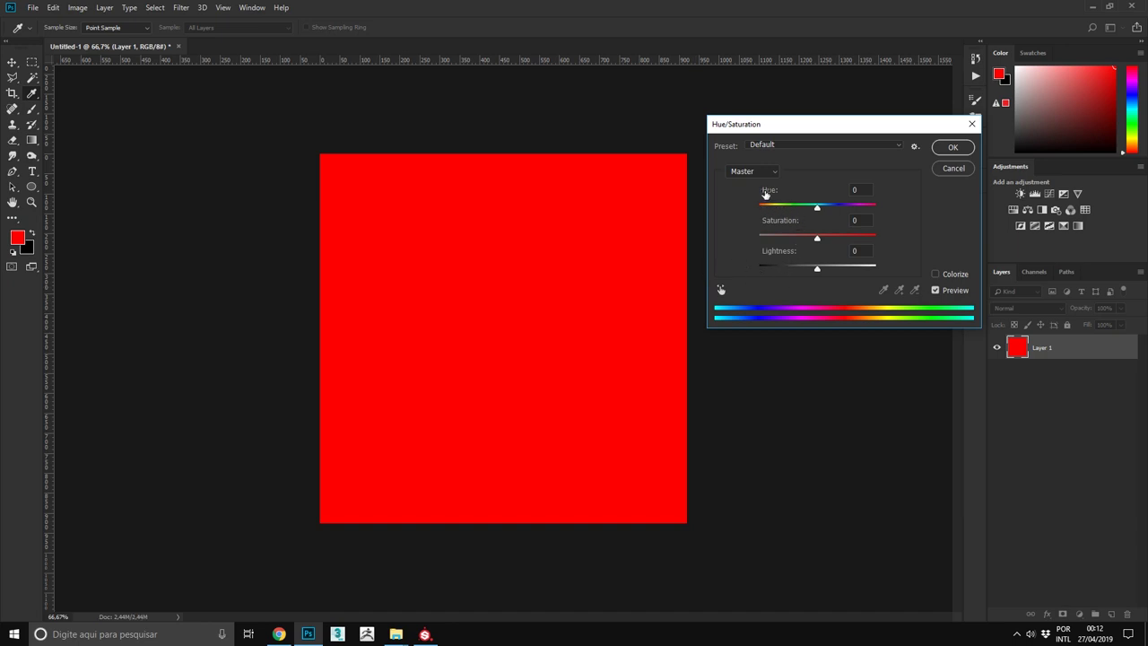
{"action": "left_click_drag", "start_coordinate": [759, 208], "coordinate": [879, 209]}
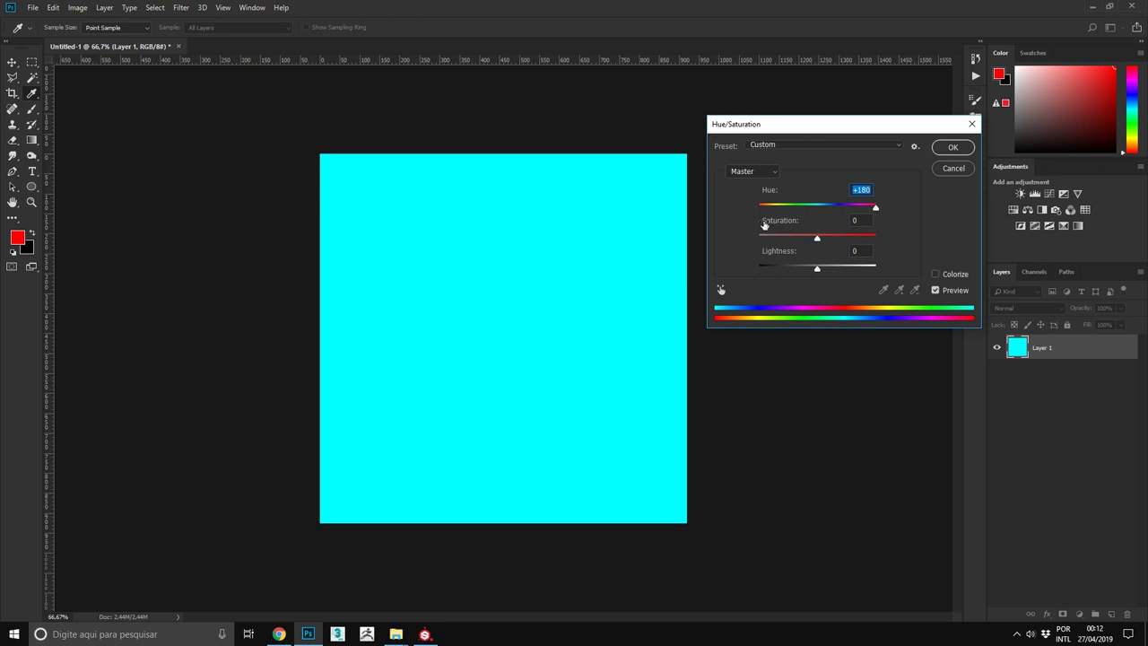
Step: Annotate the +180 Hue value on screen, then cancel the adjustment
{"action": "key", "text": "Print"}
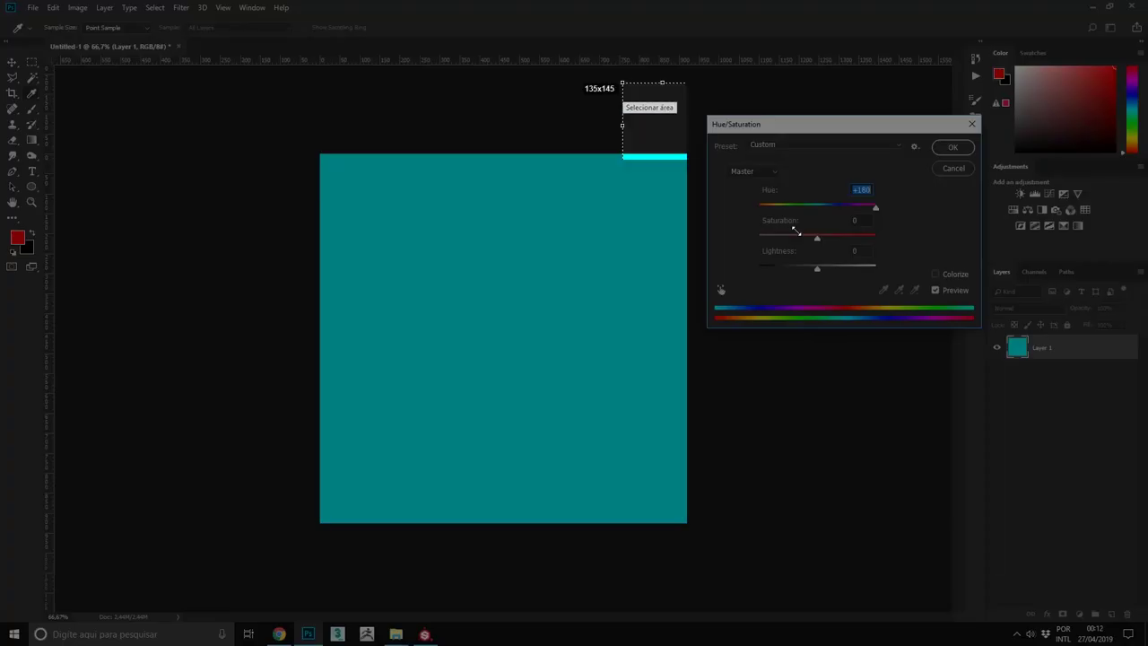
{"action": "left_click_drag", "start_coordinate": [622, 83], "coordinate": [993, 374]}
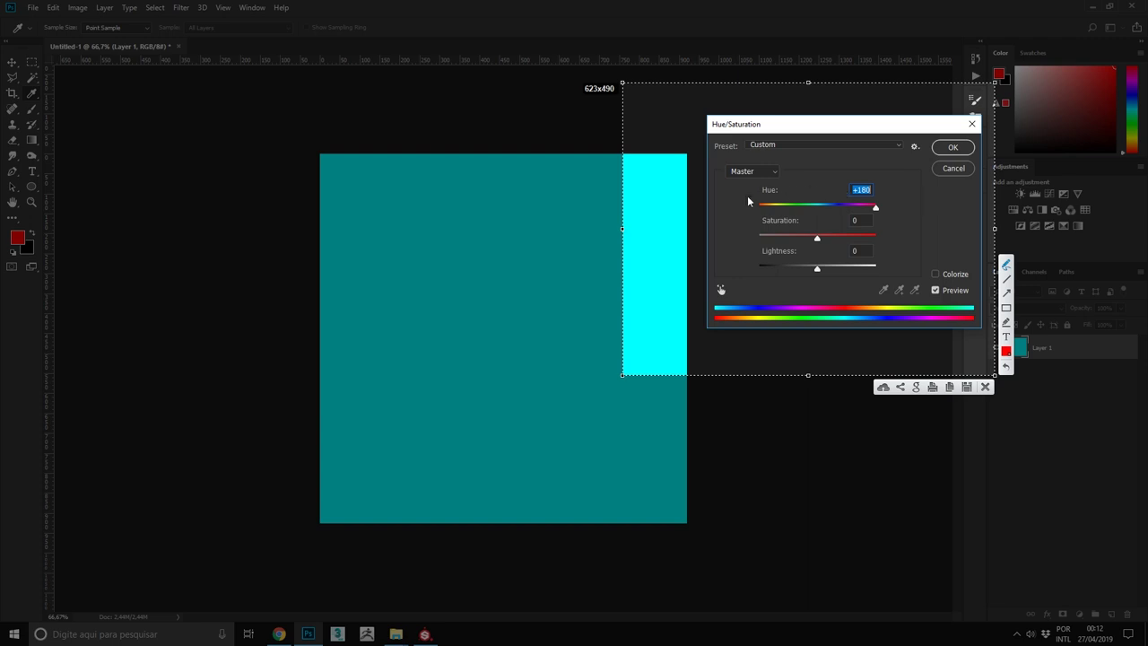
{"action": "left_click_drag", "start_coordinate": [760, 201], "coordinate": [819, 202]}
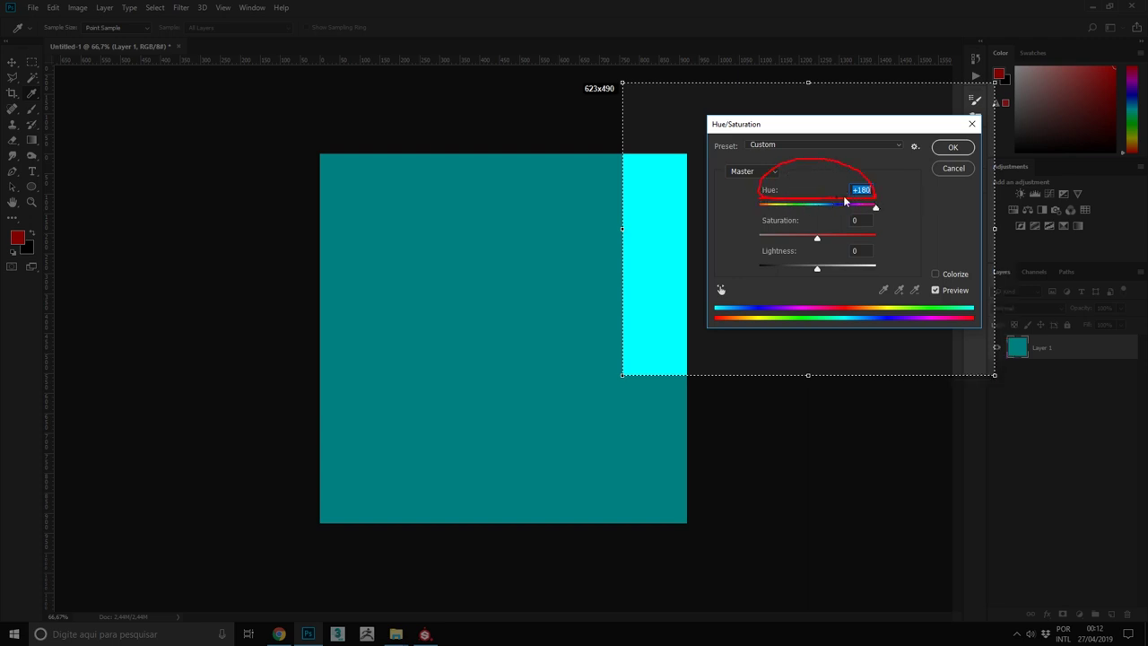
{"action": "left_click_drag", "start_coordinate": [686, 191], "coordinate": [687, 206]}
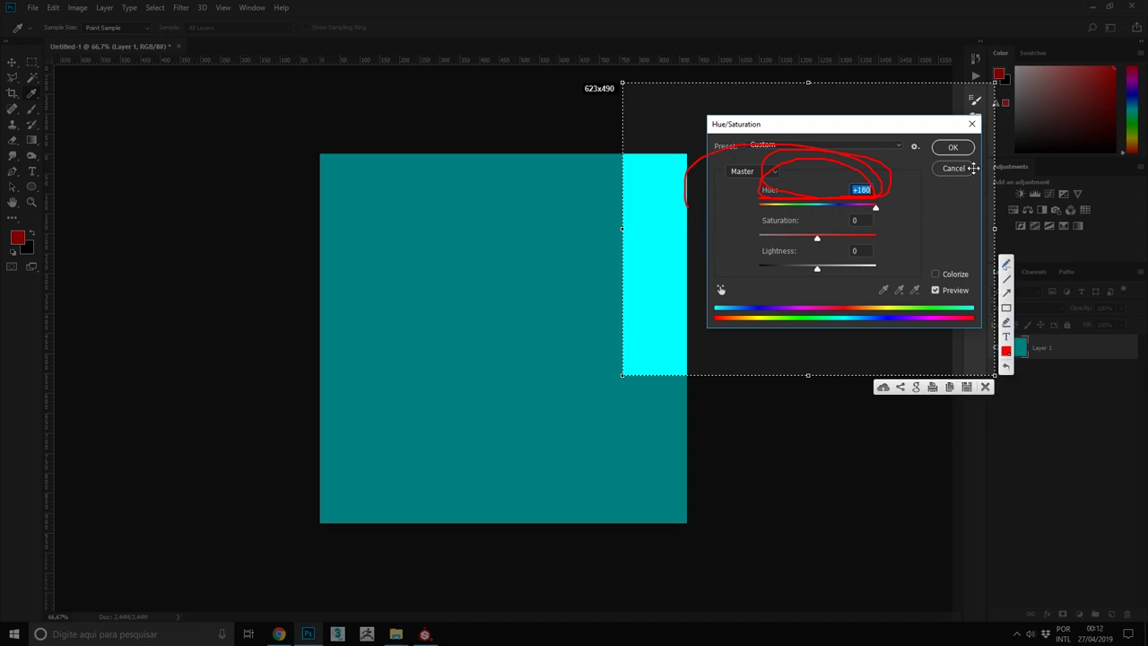
{"action": "key", "text": "Escape"}
{"action": "left_click", "coordinate": [971, 124]}
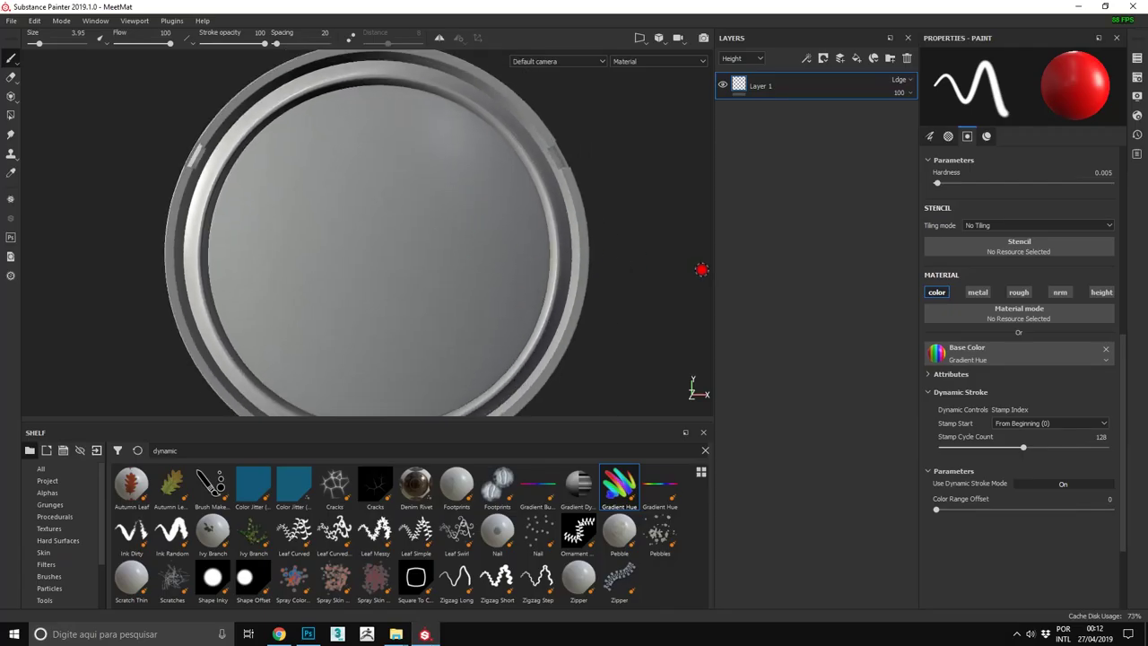
Step: Paint a looping rainbow test stroke across the cap, then undo it
{"action": "left_click_drag", "start_coordinate": [701, 269], "coordinate": [254, 194], "text": "alt"}
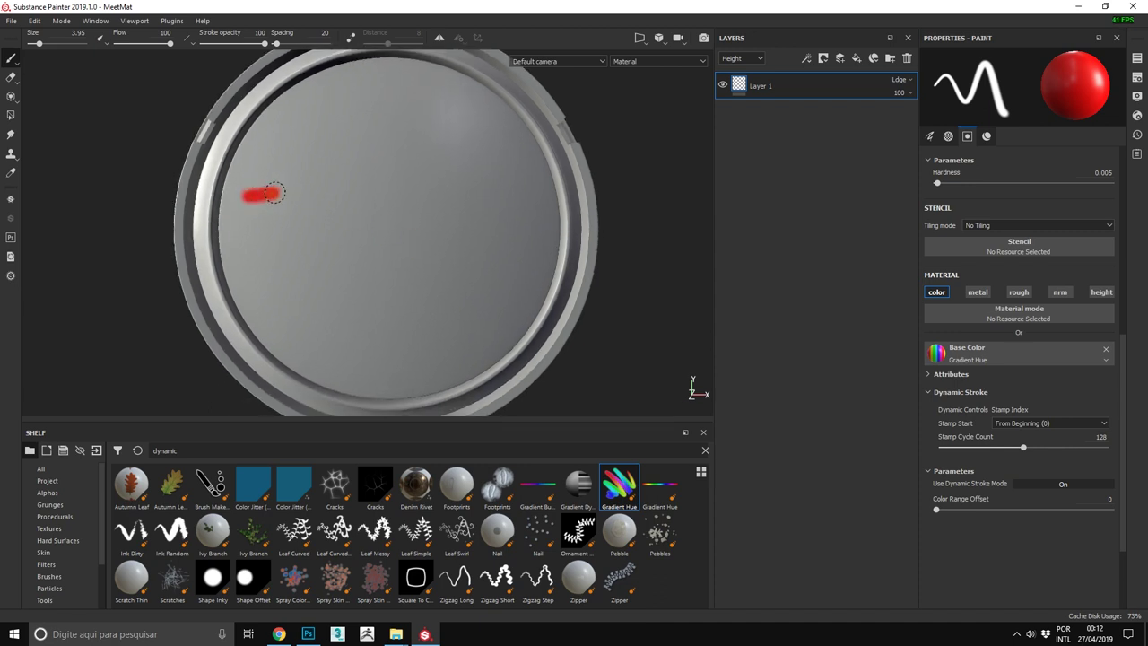
{"action": "mouse_move", "coordinate": [537, 213]}
{"action": "left_mouse_down"}
{"action": "mouse_move", "coordinate": [487, 244]}
{"action": "mouse_move", "coordinate": [277, 251]}
{"action": "left_mouse_up"}
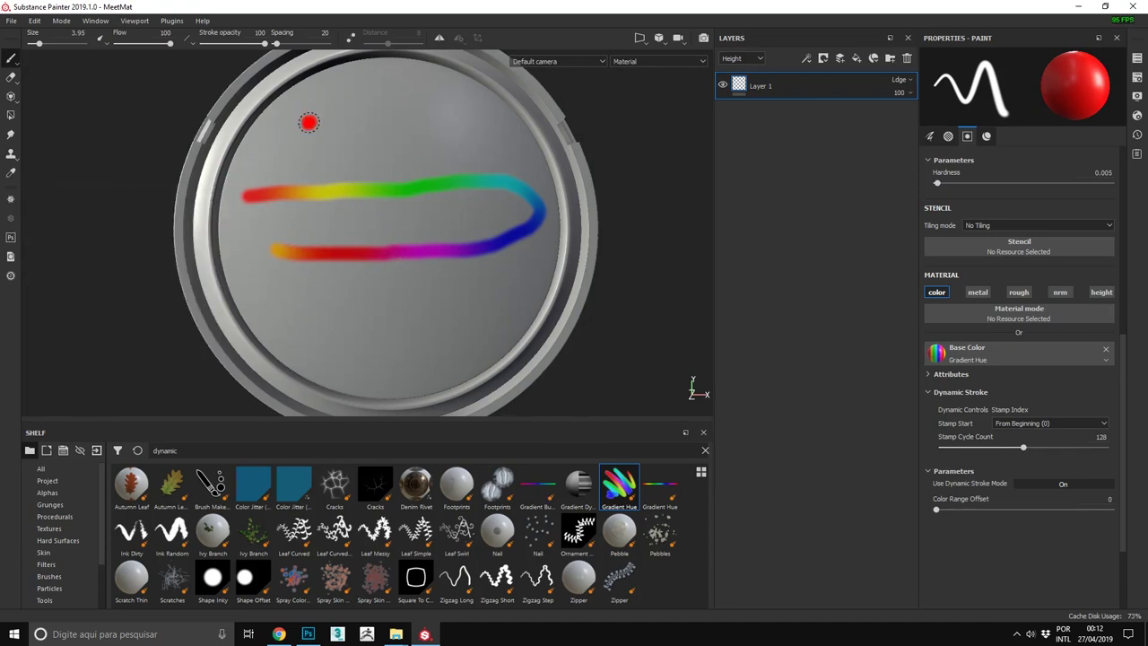
{"action": "key", "text": "ctrl+z"}
Step: Lower Stamp Cycle Count to 23, paint another rainbow test stroke, and undo it
{"action": "left_click_drag", "start_coordinate": [364, 213], "coordinate": [1042, 408], "text": "alt"}
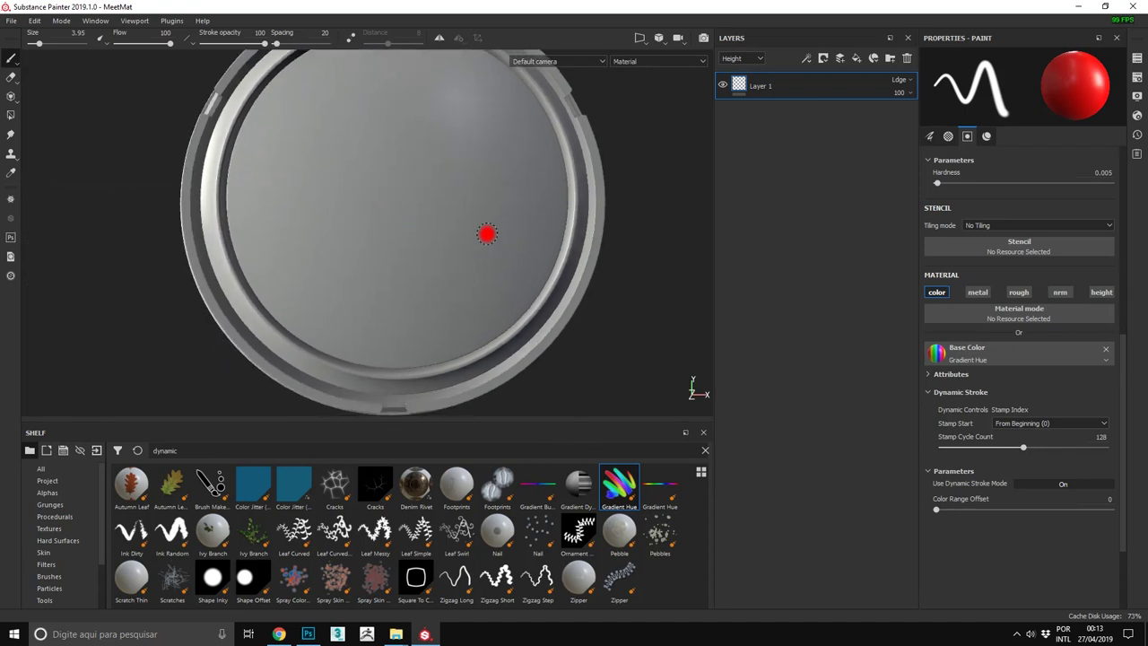
{"action": "left_click_drag", "start_coordinate": [507, 249], "coordinate": [983, 487], "text": "alt"}
{"action": "left_click_drag", "start_coordinate": [975, 447], "coordinate": [956, 448]}
{"action": "left_click_drag", "start_coordinate": [311, 231], "coordinate": [542, 215]}
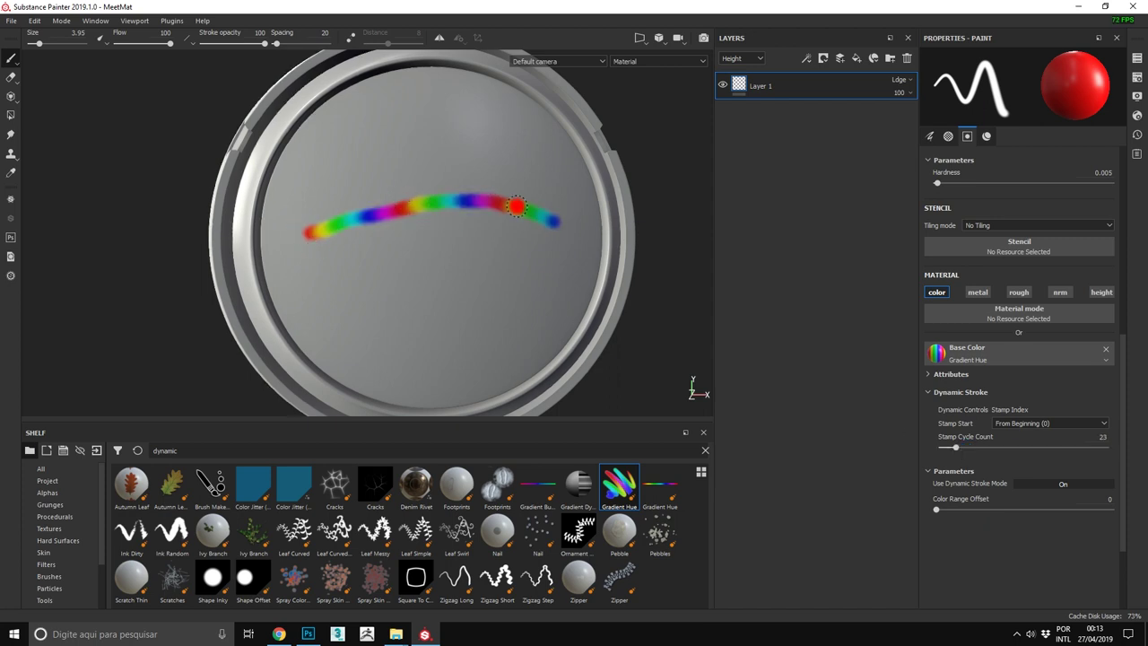
{"action": "key", "text": "ctrl+z"}
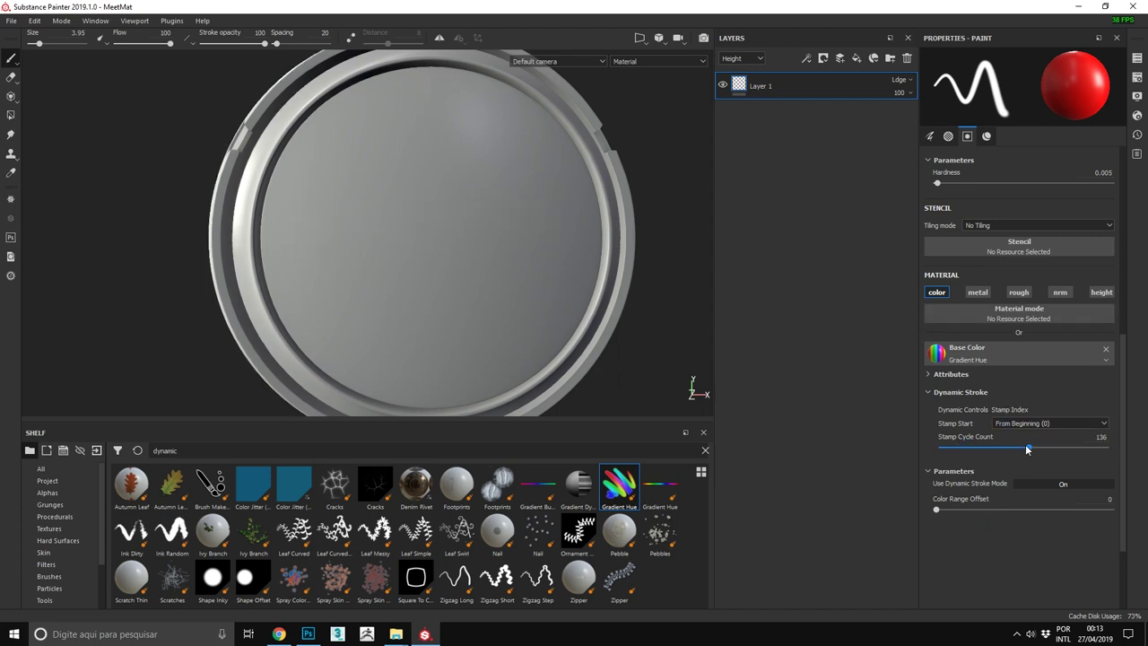
Step: Cycle the Stamp Start option between random index and beginning, ending on From Beginning
{"action": "left_click", "coordinate": [1013, 421]}
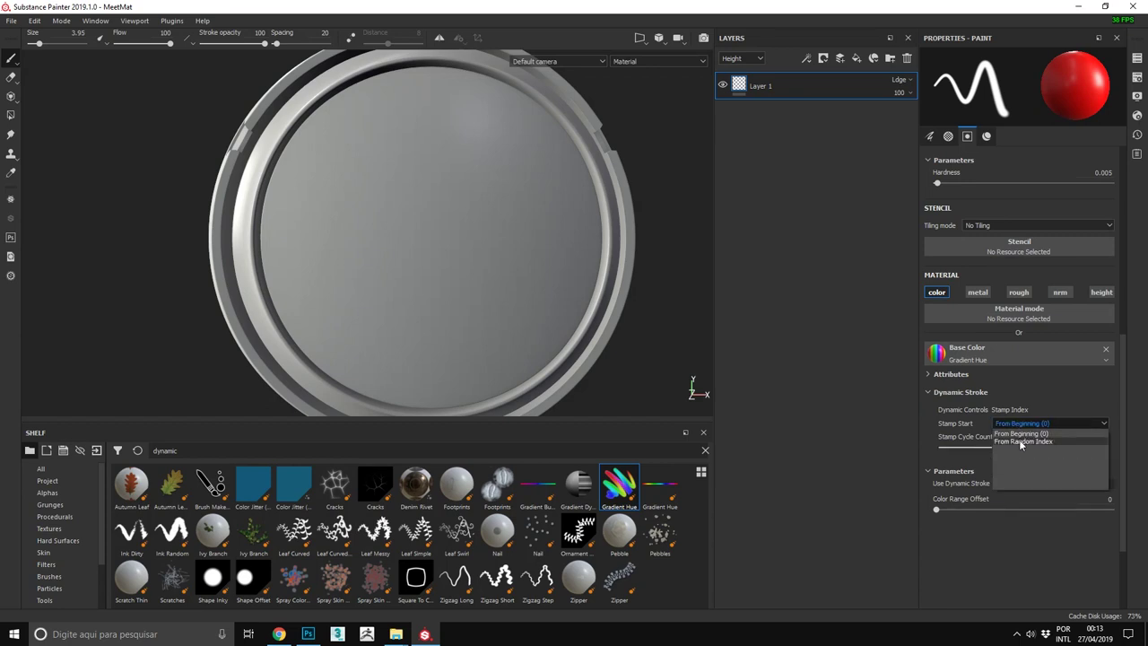
{"action": "left_click", "coordinate": [1015, 435]}
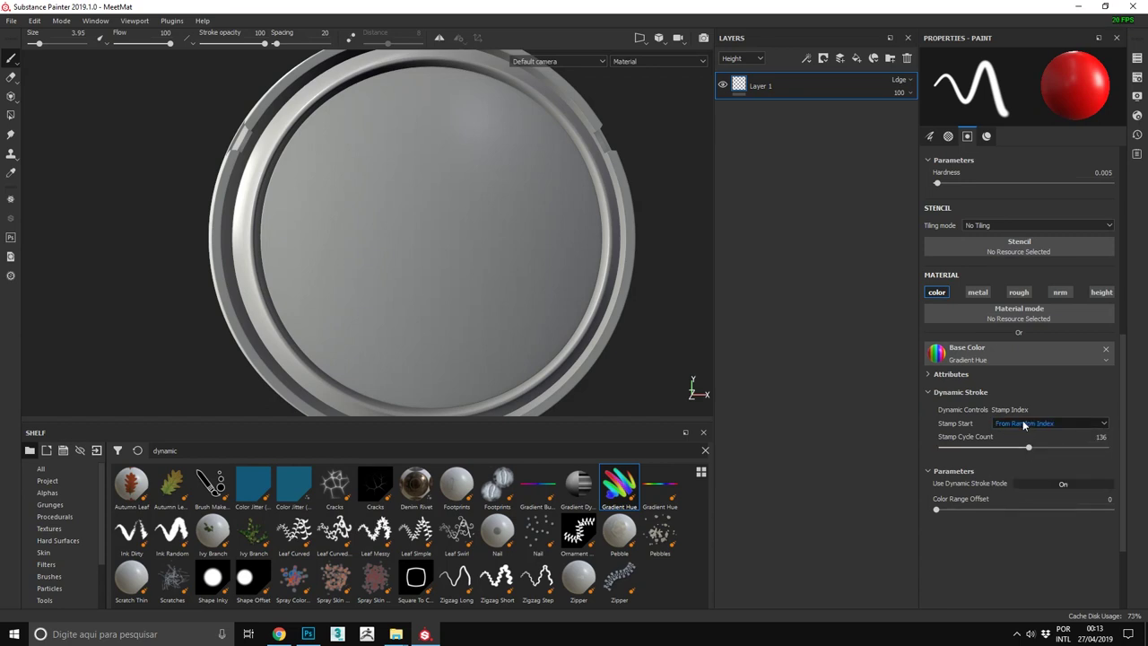
{"action": "left_click", "coordinate": [1017, 423]}
{"action": "left_click", "coordinate": [1035, 440]}
{"action": "left_click", "coordinate": [1024, 424]}
{"action": "left_click", "coordinate": [1027, 435]}
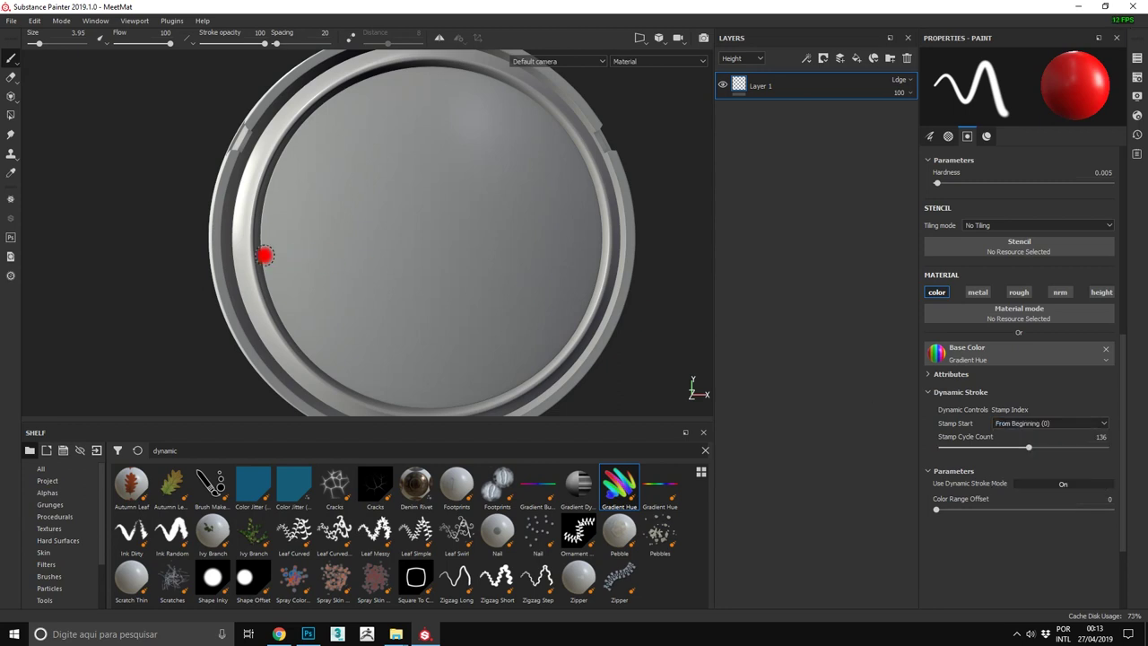
Step: Paint five red-to-green and red-to-yellow test strokes on the disc, then undo them
{"action": "left_click_drag", "start_coordinate": [269, 249], "coordinate": [420, 243]}
{"action": "left_click_drag", "start_coordinate": [323, 292], "coordinate": [424, 295]}
{"action": "left_click_drag", "start_coordinate": [363, 186], "coordinate": [429, 186]}
{"action": "left_click_drag", "start_coordinate": [361, 150], "coordinate": [447, 149]}
{"action": "left_click_drag", "start_coordinate": [395, 123], "coordinate": [515, 137]}
{"action": "key", "text": "ctrl+z"}
{"action": "key", "text": "ctrl+z"}
{"action": "key", "text": "ctrl+z"}
{"action": "key", "text": "ctrl+z"}
{"action": "key", "text": "ctrl+z"}
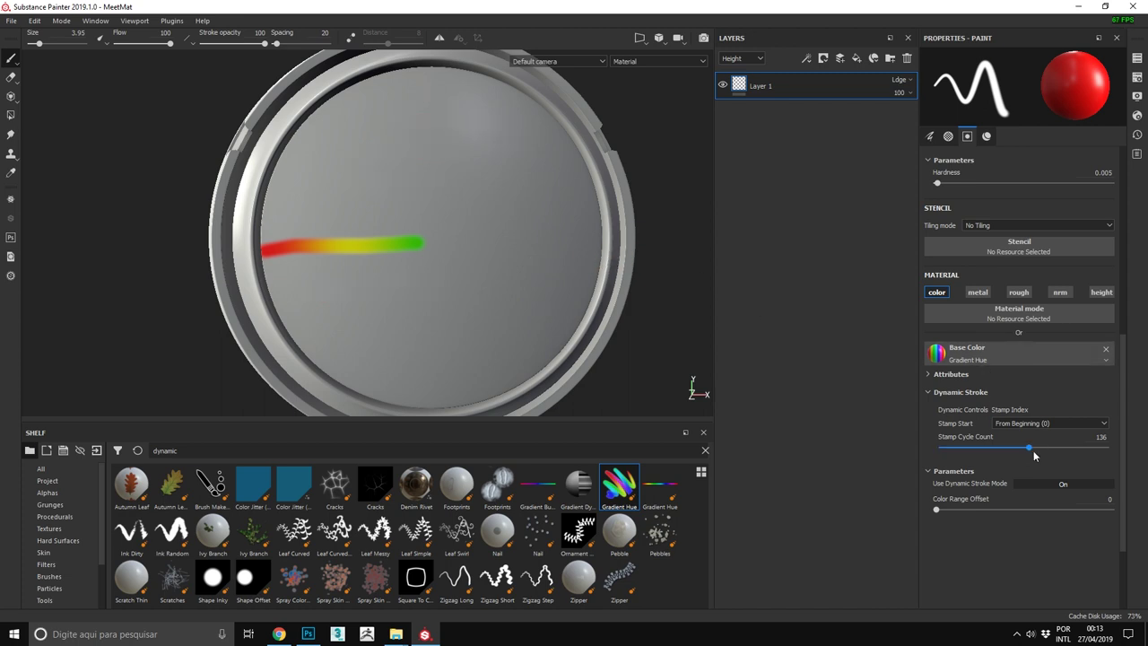
{"action": "key", "text": "ctrl+z"}
Step: Set Stamp Start back to From Random Index and paint six rainbow strokes across the disc
{"action": "left_click", "coordinate": [1031, 423]}
{"action": "left_click", "coordinate": [1039, 441]}
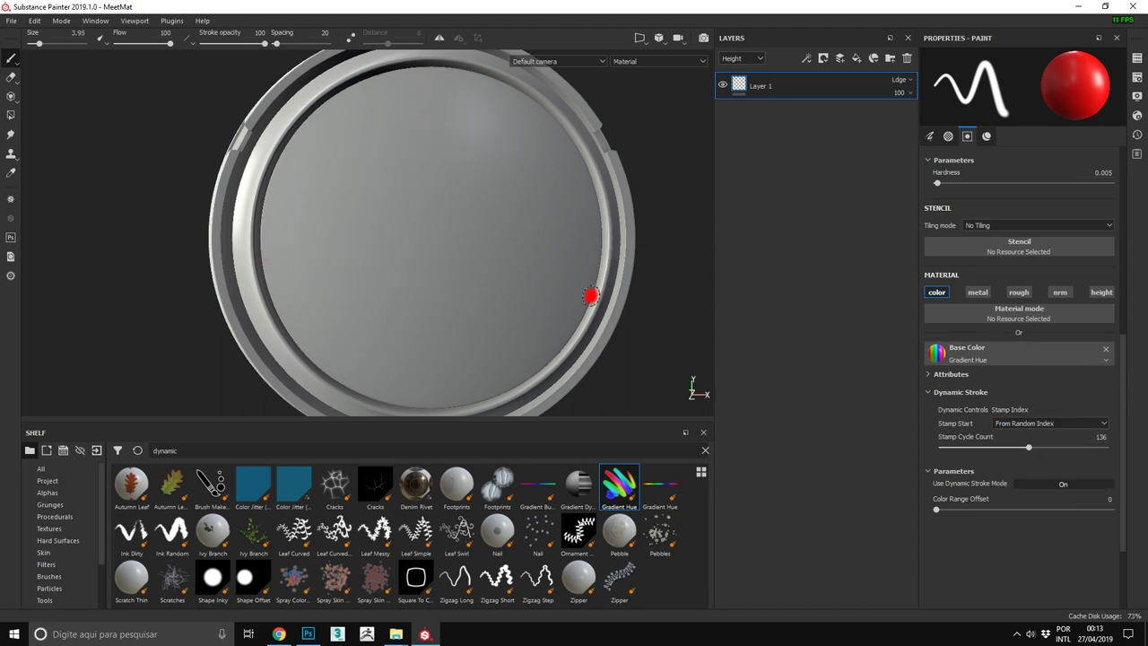
{"action": "left_click_drag", "start_coordinate": [344, 154], "coordinate": [531, 150]}
{"action": "left_click_drag", "start_coordinate": [332, 210], "coordinate": [503, 207]}
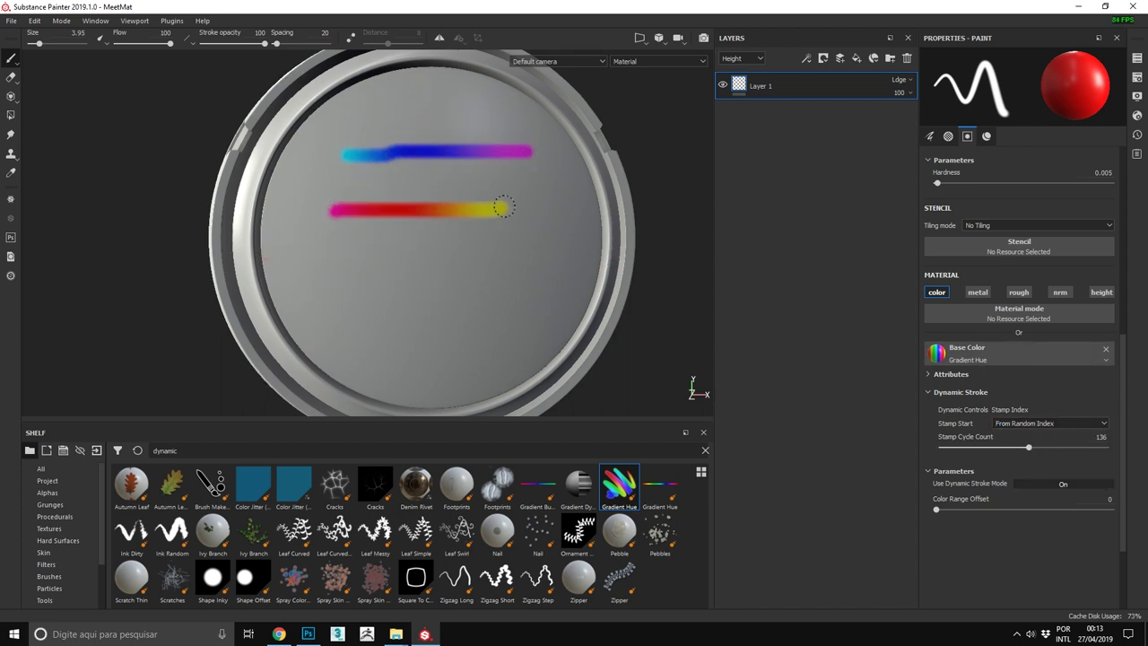
{"action": "left_click_drag", "start_coordinate": [315, 244], "coordinate": [476, 258]}
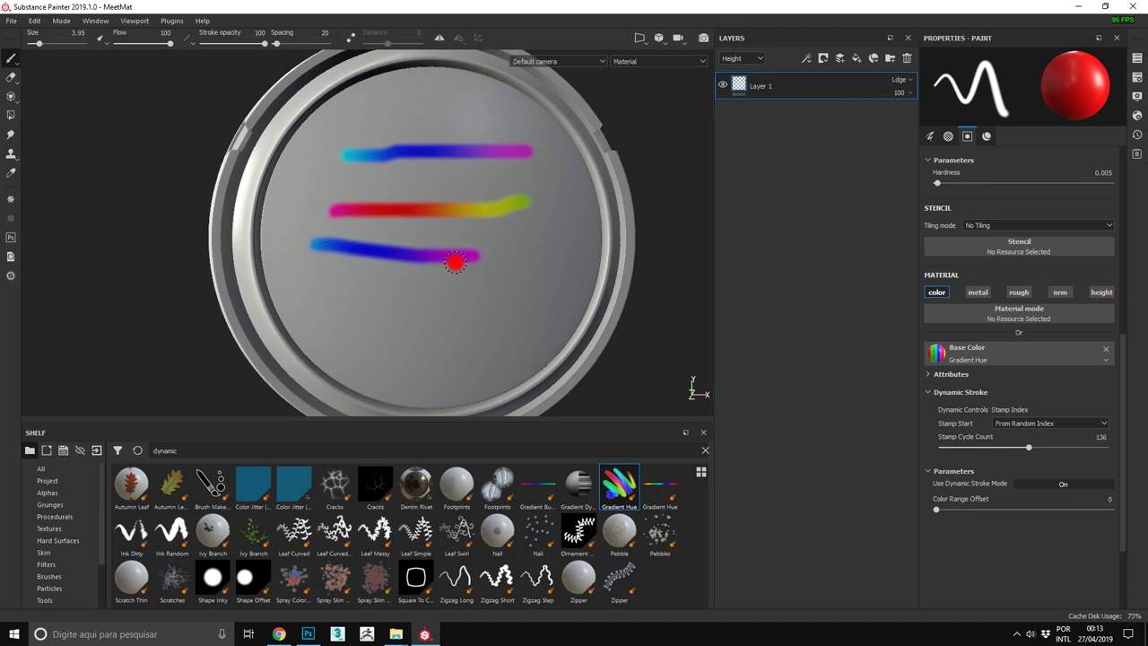
{"action": "left_click_drag", "start_coordinate": [316, 305], "coordinate": [434, 299]}
{"action": "left_click_drag", "start_coordinate": [397, 366], "coordinate": [544, 364]}
{"action": "left_click_drag", "start_coordinate": [462, 329], "coordinate": [556, 320]}
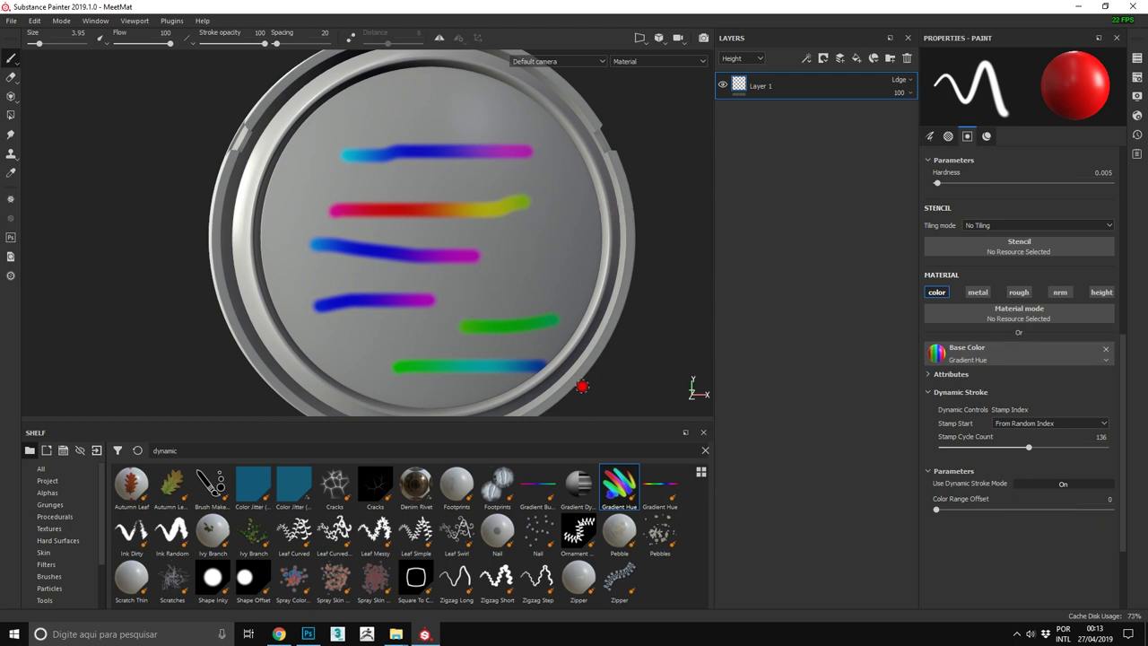
{"action": "left_click_drag", "start_coordinate": [536, 252], "coordinate": [464, 212], "text": "alt"}
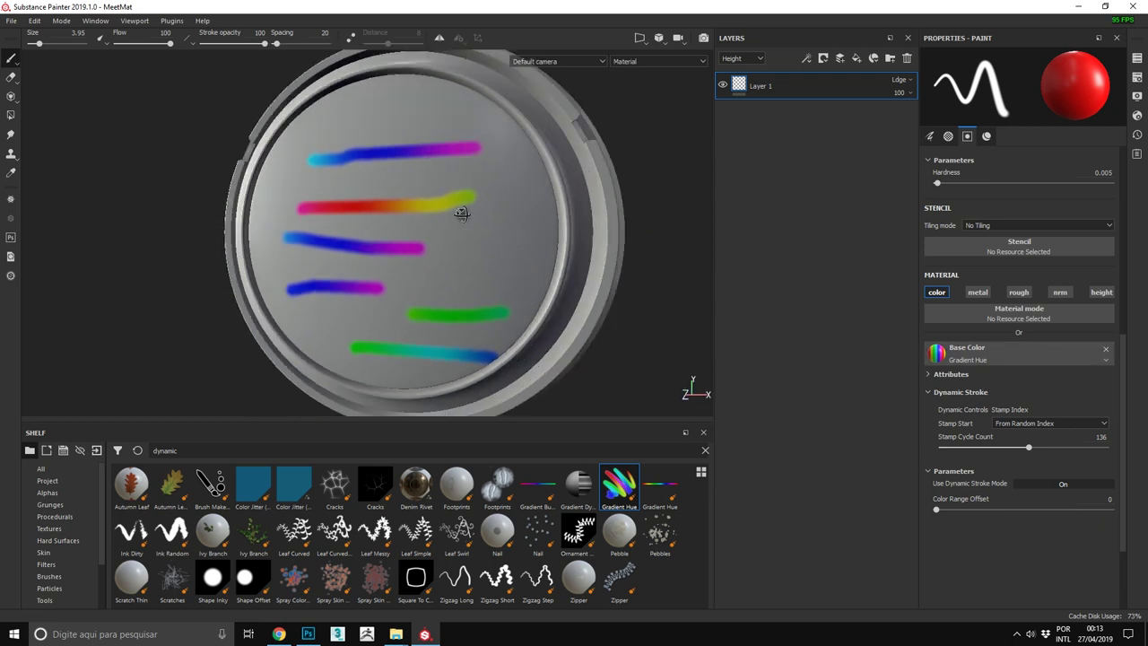
{"action": "left_click", "coordinate": [823, 59]}
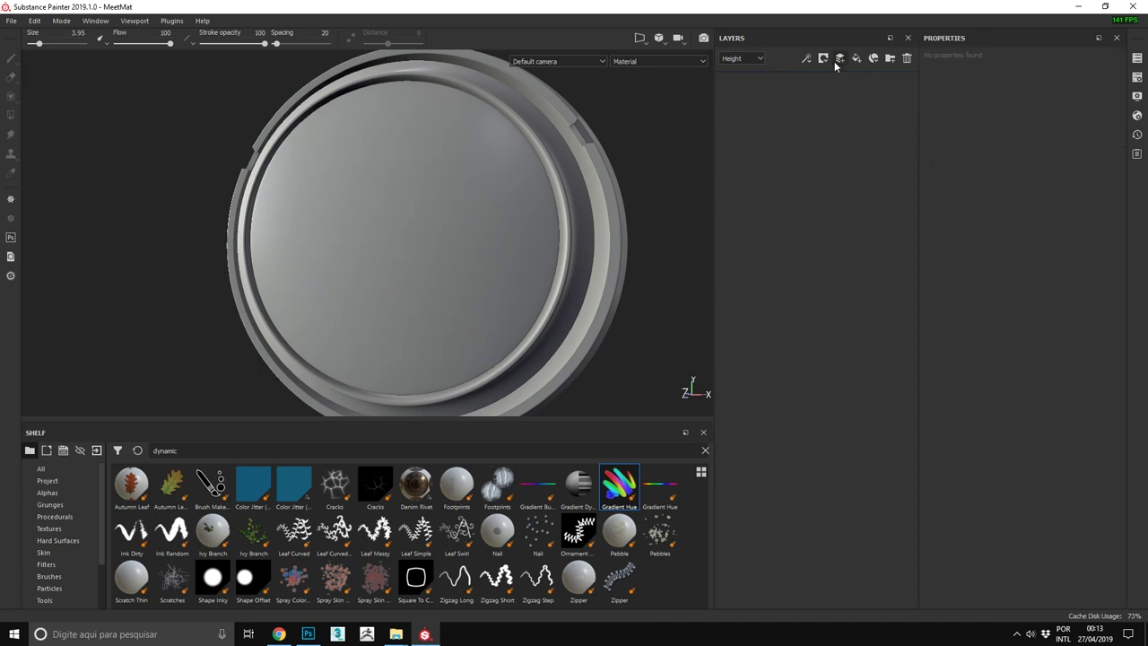
Step: Pick the Footprints brush and paint human shoe-print trails up the disc
{"action": "mouse_move", "coordinate": [682, 153]}
{"action": "left_mouse_down", "text": "alt"}
{"action": "mouse_move", "coordinate": [476, 252]}
{"action": "mouse_move", "coordinate": [400, 256]}
{"action": "left_mouse_up", "text": "alt"}
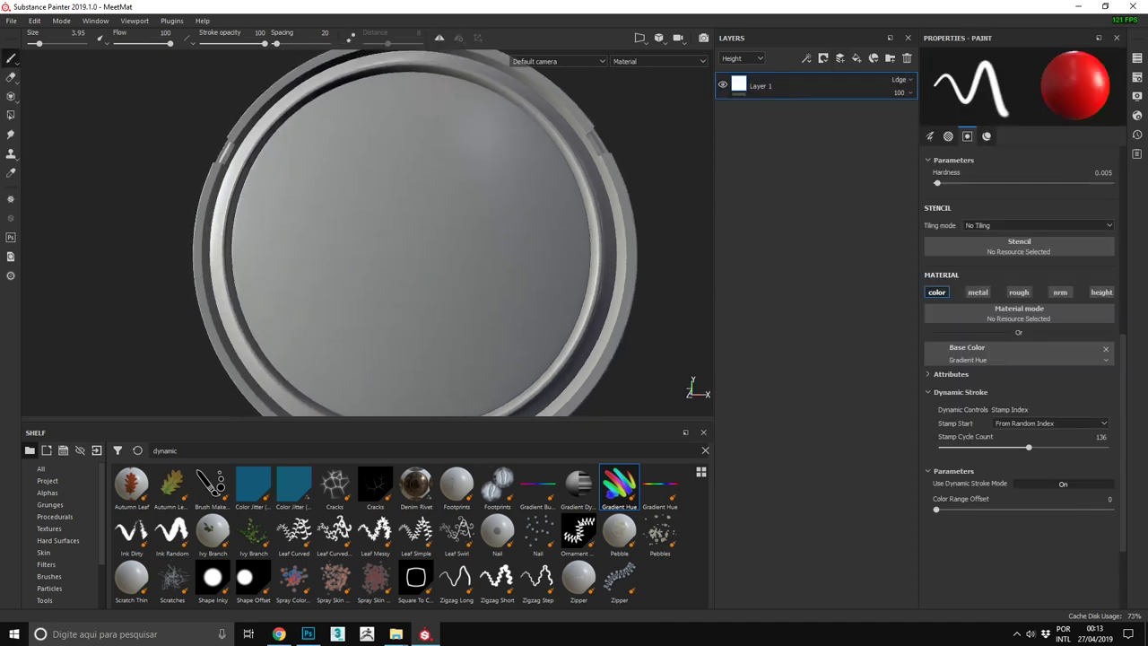
{"action": "left_click", "coordinate": [496, 484]}
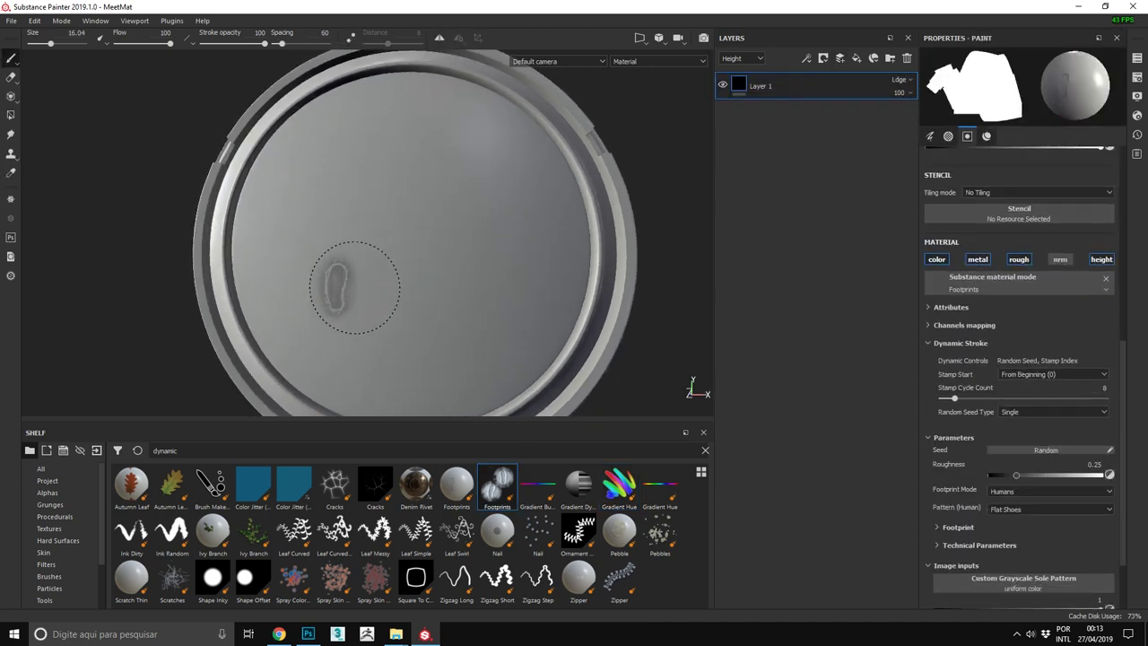
{"action": "mouse_move", "coordinate": [479, 390]}
{"action": "left_mouse_down", "text": "alt"}
{"action": "mouse_move", "coordinate": [484, 320]}
{"action": "mouse_move", "coordinate": [397, 359]}
{"action": "mouse_move", "coordinate": [487, 141]}
{"action": "left_mouse_up", "text": "alt"}
{"action": "key", "text": "ctrl+z"}
{"action": "left_click_drag", "start_coordinate": [393, 404], "coordinate": [394, 143]}
{"action": "key", "text": "ctrl+z"}
{"action": "mouse_move", "coordinate": [401, 377]}
{"action": "left_mouse_down"}
{"action": "mouse_move", "coordinate": [568, 185]}
{"action": "mouse_move", "coordinate": [474, 248]}
{"action": "mouse_move", "coordinate": [698, 195]}
{"action": "mouse_move", "coordinate": [502, 320]}
{"action": "left_mouse_up"}
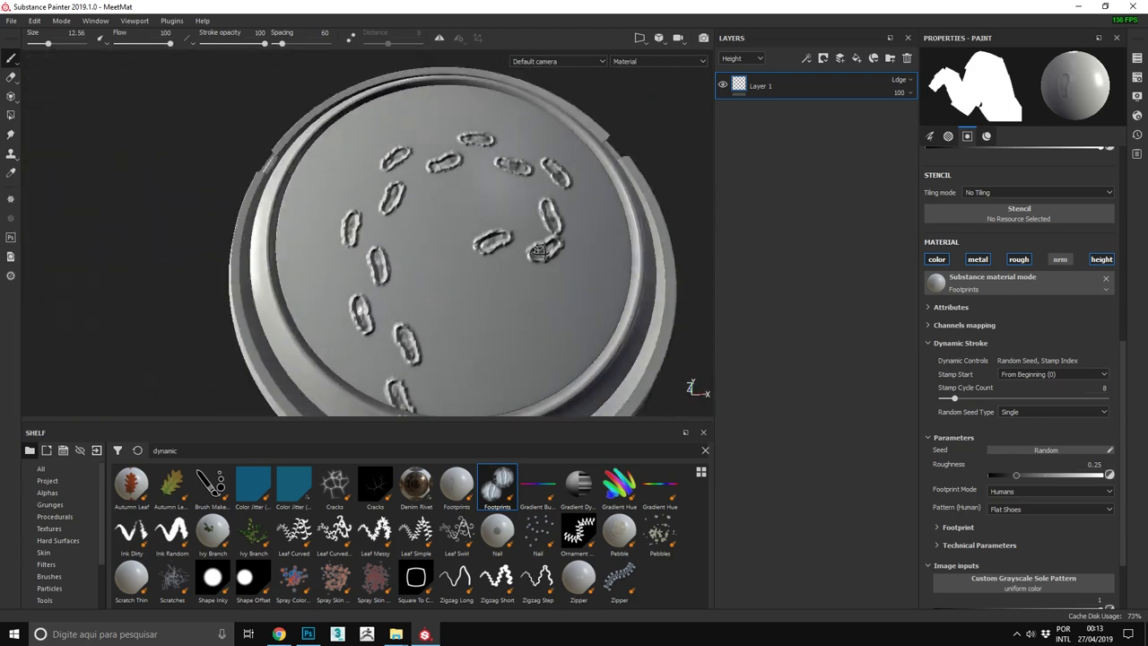
{"action": "scroll", "coordinate": [502, 320], "scroll_direction": "up", "scroll_amount": 5}
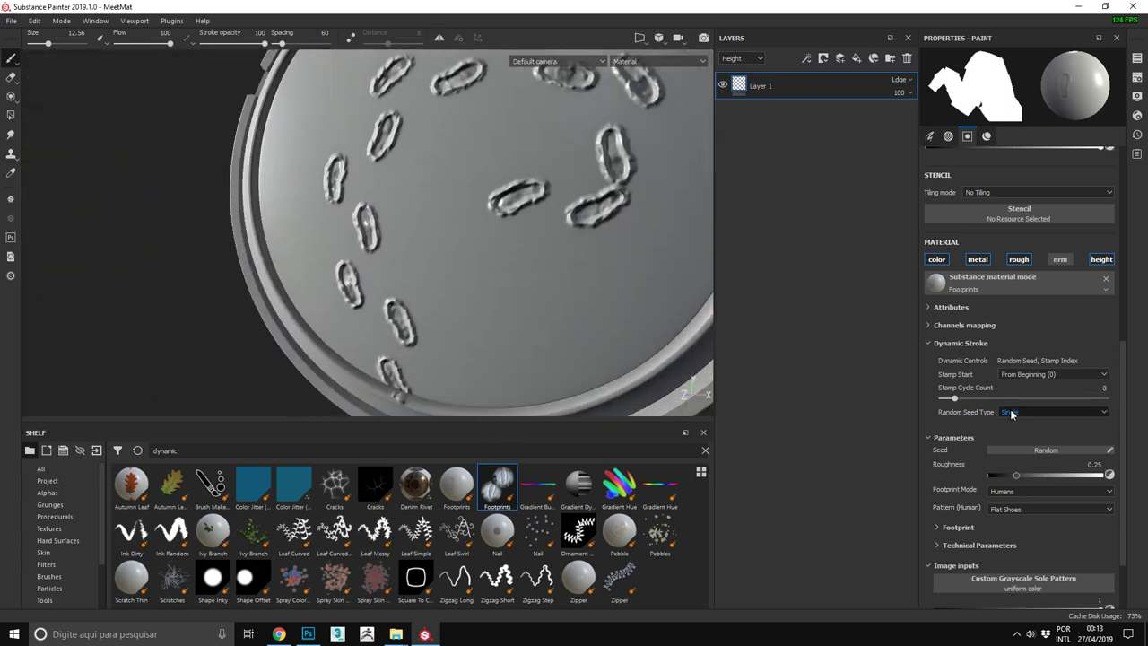
{"action": "scroll", "coordinate": [1016, 492], "scroll_direction": "down", "scroll_amount": 1}
Step: Switch Footprint Mode to Animals with the Cat pattern, paint a paw trail, then undo it
{"action": "left_click", "coordinate": [1015, 509]}
{"action": "left_click", "coordinate": [1020, 513]}
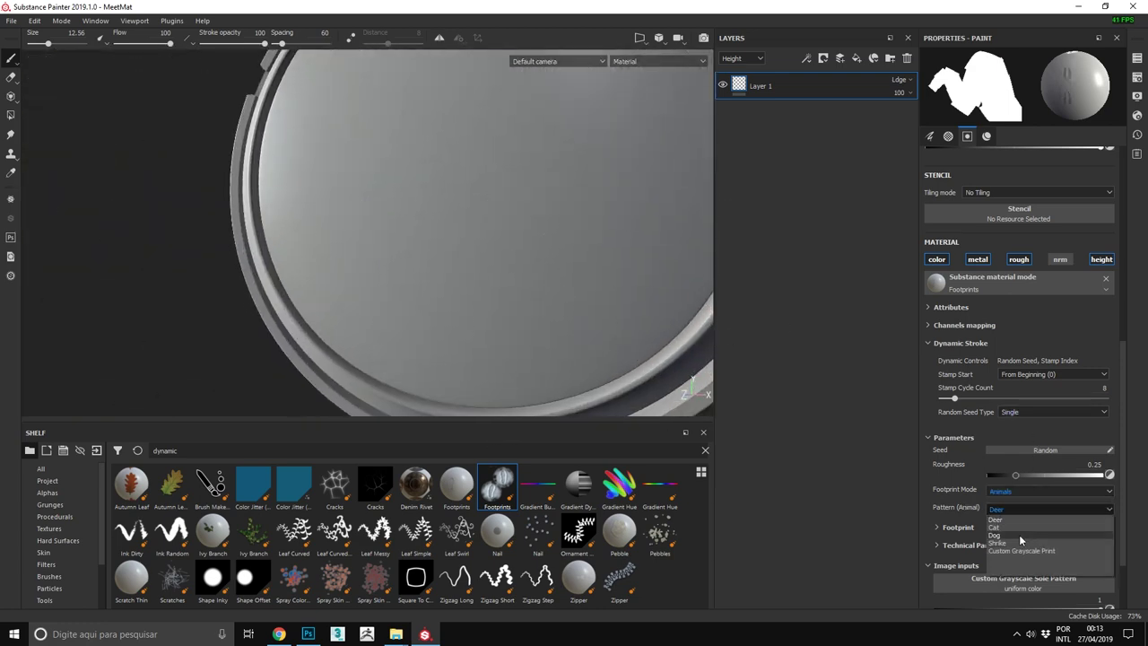
{"action": "left_click", "coordinate": [1010, 525]}
{"action": "mouse_move", "coordinate": [515, 386]}
{"action": "left_mouse_down"}
{"action": "mouse_move", "coordinate": [429, 224]}
{"action": "mouse_move", "coordinate": [423, 77]}
{"action": "mouse_move", "coordinate": [485, 179]}
{"action": "left_mouse_up"}
{"action": "scroll", "coordinate": [422, 78], "scroll_direction": "down", "scroll_amount": 3}
{"action": "left_click_drag", "start_coordinate": [471, 270], "coordinate": [488, 174], "text": "alt"}
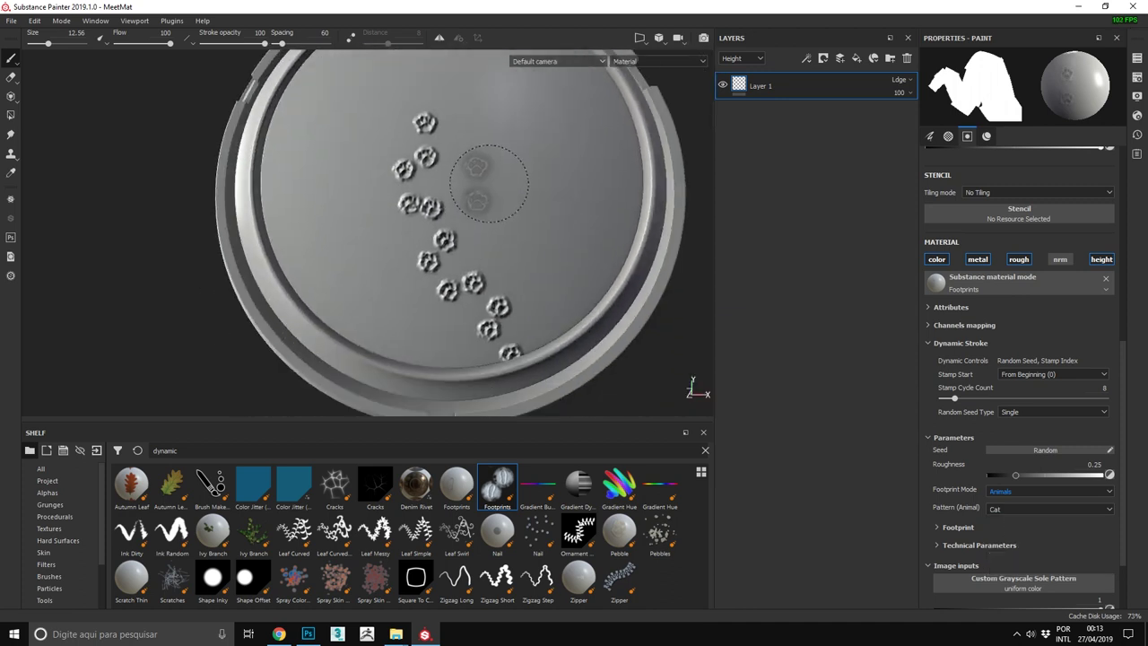
{"action": "key", "text": "ctrl+z"}
{"action": "mouse_move", "coordinate": [630, 297]}
{"action": "left_mouse_down", "text": "alt"}
{"action": "mouse_move", "coordinate": [538, 269]}
{"action": "mouse_move", "coordinate": [405, 328]}
{"action": "left_mouse_up", "text": "alt"}
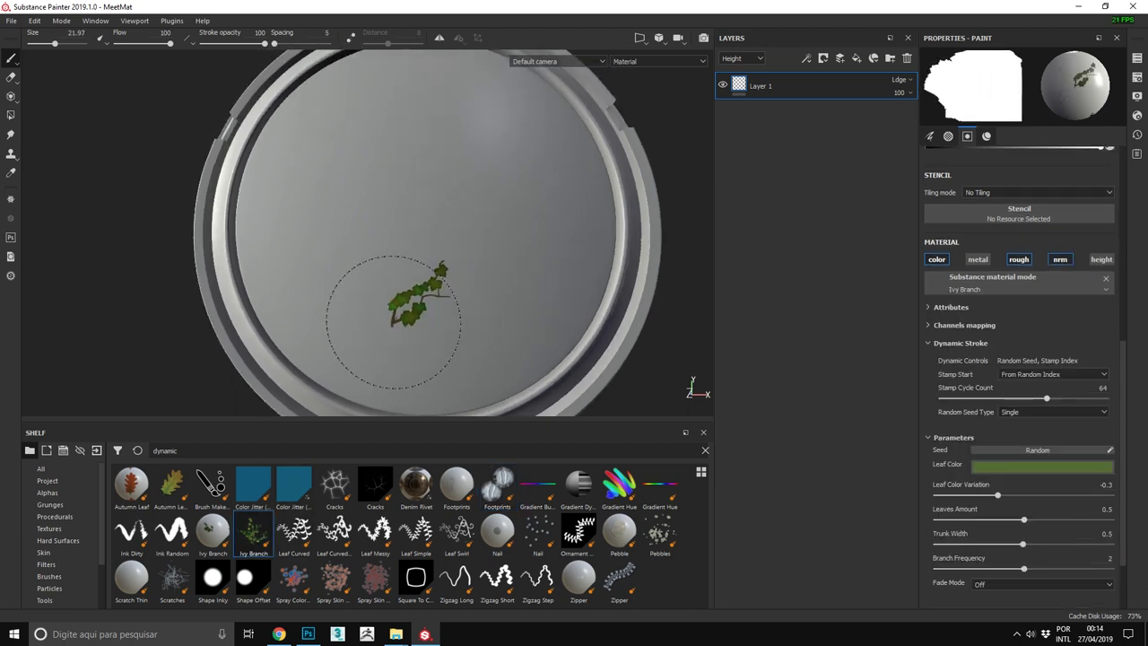
Step: Paint a dense Ivy Branch up the disc's face and set Leaf Color Variation to 1
{"action": "left_click_drag", "start_coordinate": [398, 315], "coordinate": [383, 335], "text": "alt"}
{"action": "left_click", "coordinate": [375, 392]}
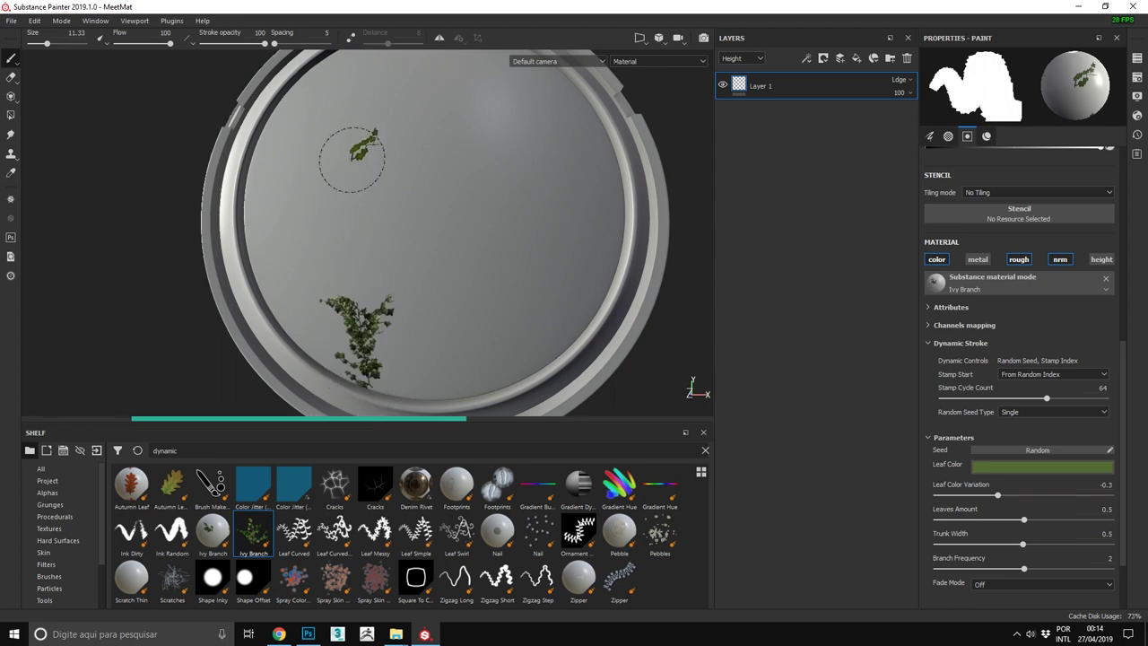
{"action": "mouse_move", "coordinate": [393, 266]}
{"action": "left_mouse_down"}
{"action": "mouse_move", "coordinate": [383, 357]}
{"action": "mouse_move", "coordinate": [440, 363]}
{"action": "mouse_move", "coordinate": [459, 387]}
{"action": "left_mouse_up"}
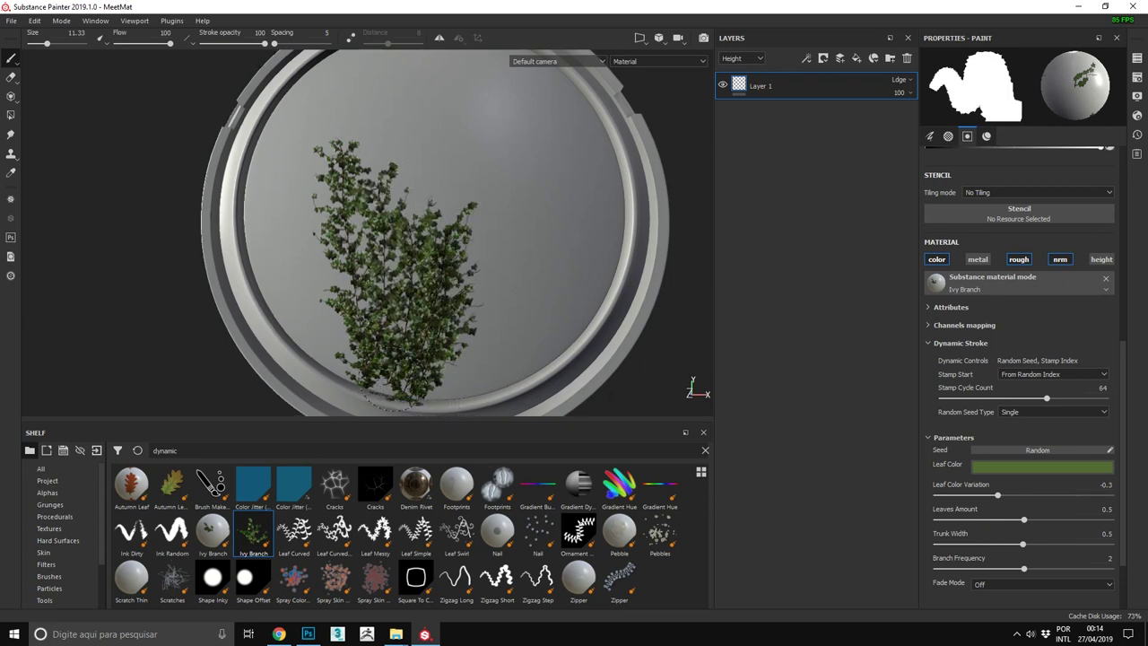
{"action": "mouse_move", "coordinate": [476, 318]}
{"action": "left_mouse_down", "text": "alt"}
{"action": "mouse_move", "coordinate": [161, 267]}
{"action": "mouse_move", "coordinate": [542, 287]}
{"action": "mouse_move", "coordinate": [475, 189]}
{"action": "left_mouse_up", "text": "alt"}
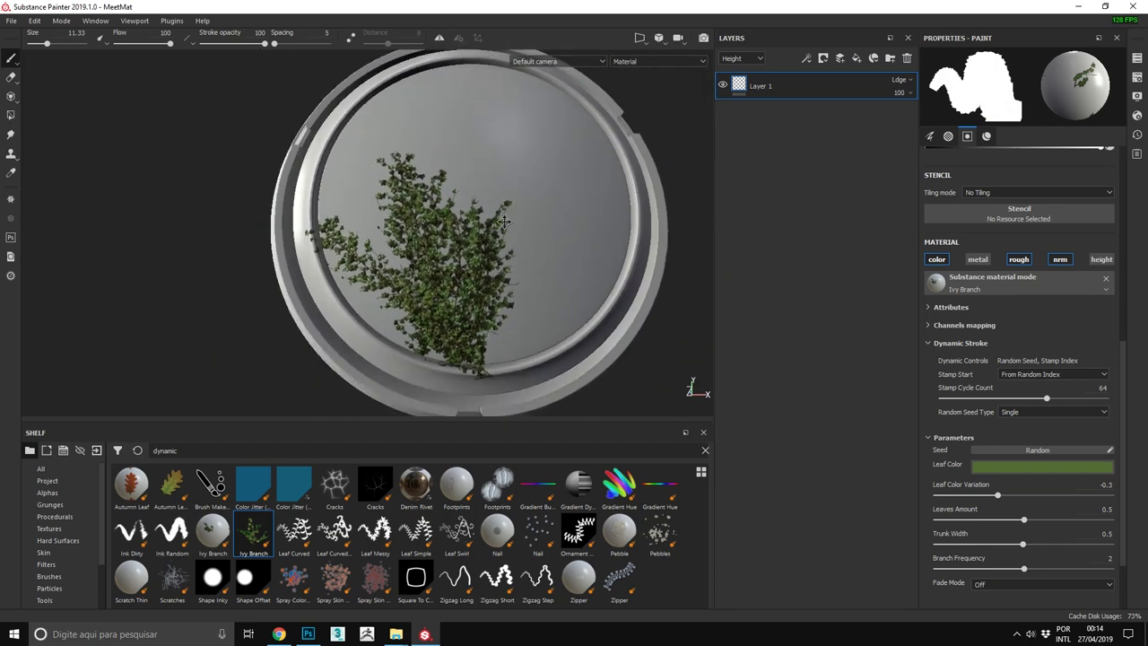
{"action": "scroll", "coordinate": [1031, 373], "scroll_direction": "down", "scroll_amount": 2}
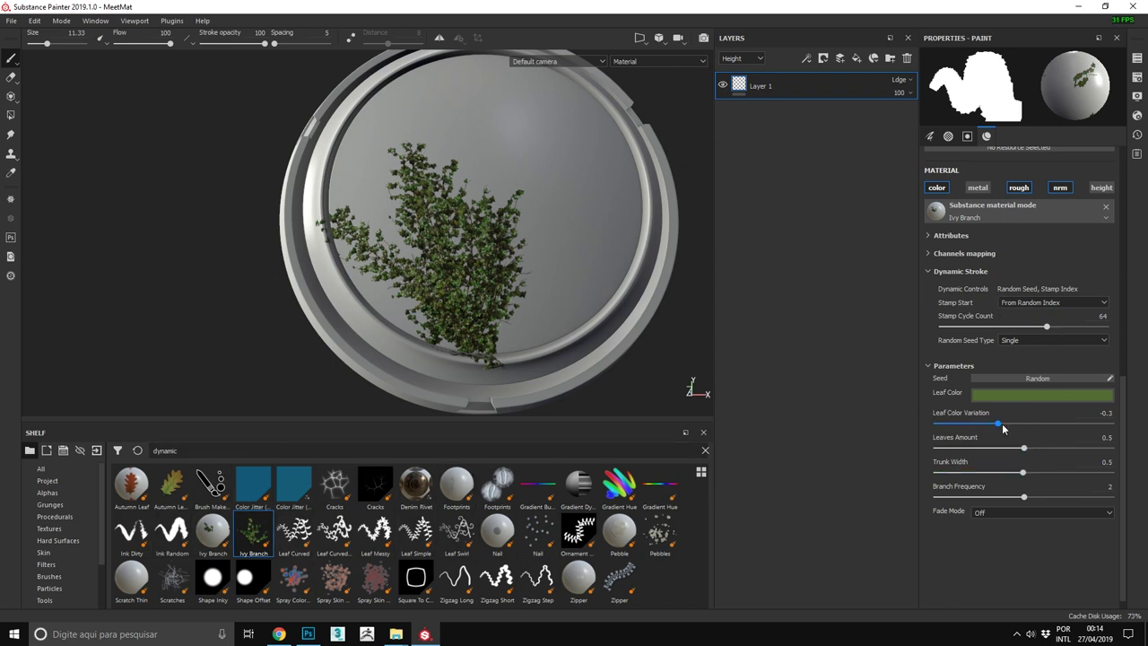
{"action": "left_click", "coordinate": [1111, 423]}
Step: Stamp more ivy with varied, bluish leaf colours, keeping Stamp Start at From Random Index
{"action": "left_click", "coordinate": [538, 291]}
{"action": "left_click", "coordinate": [576, 204]}
{"action": "scroll", "coordinate": [574, 211], "scroll_direction": "up", "scroll_amount": 5}
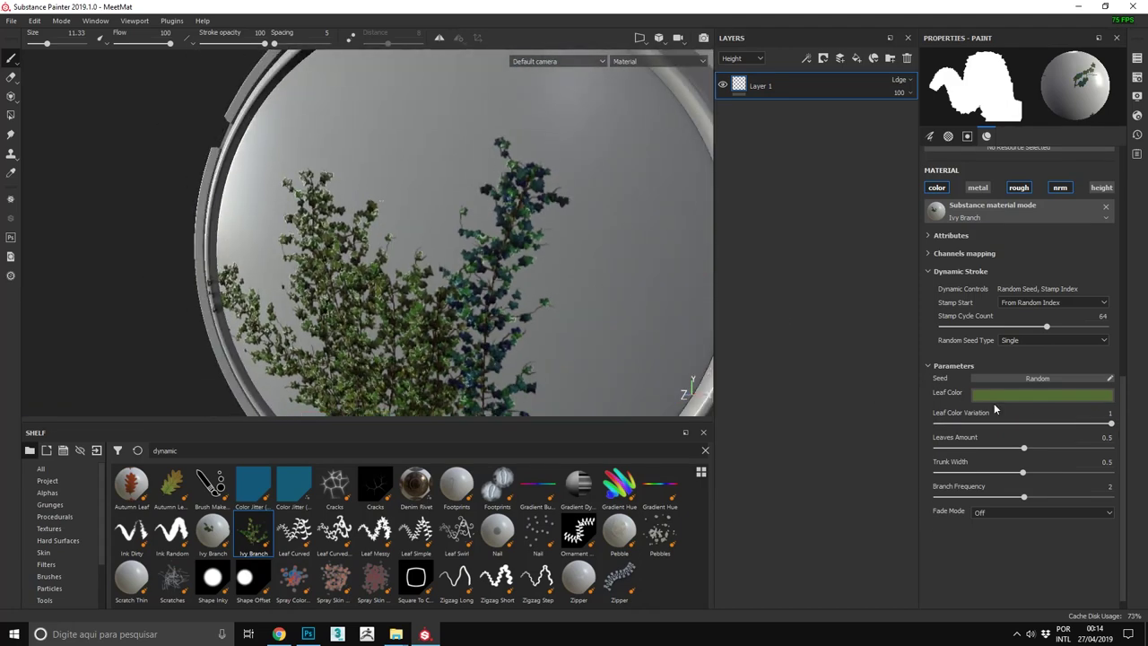
{"action": "left_click", "coordinate": [1022, 396]}
{"action": "left_click_drag", "start_coordinate": [681, 358], "coordinate": [1050, 312], "text": "alt"}
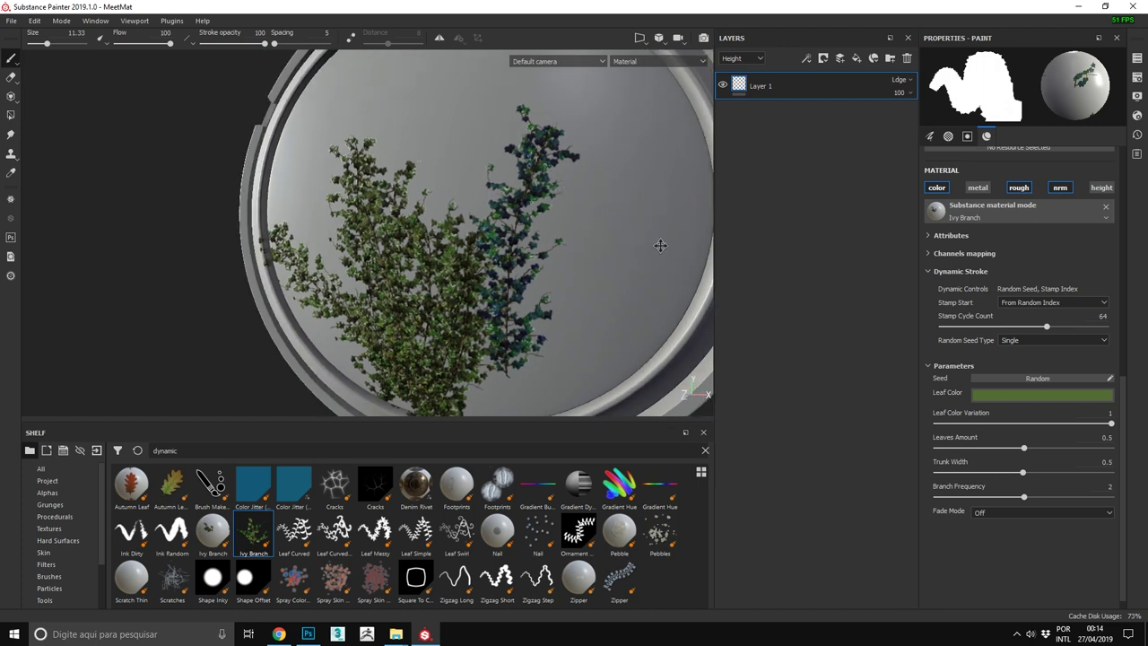
{"action": "left_click", "coordinate": [1050, 304]}
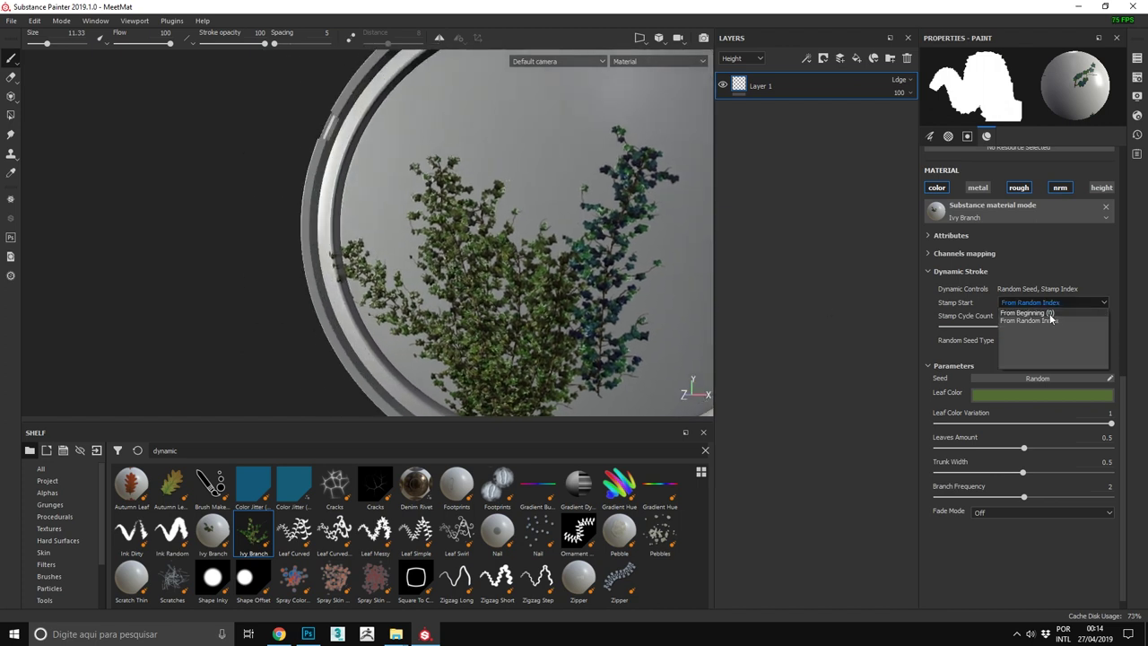
{"action": "left_click", "coordinate": [1005, 320]}
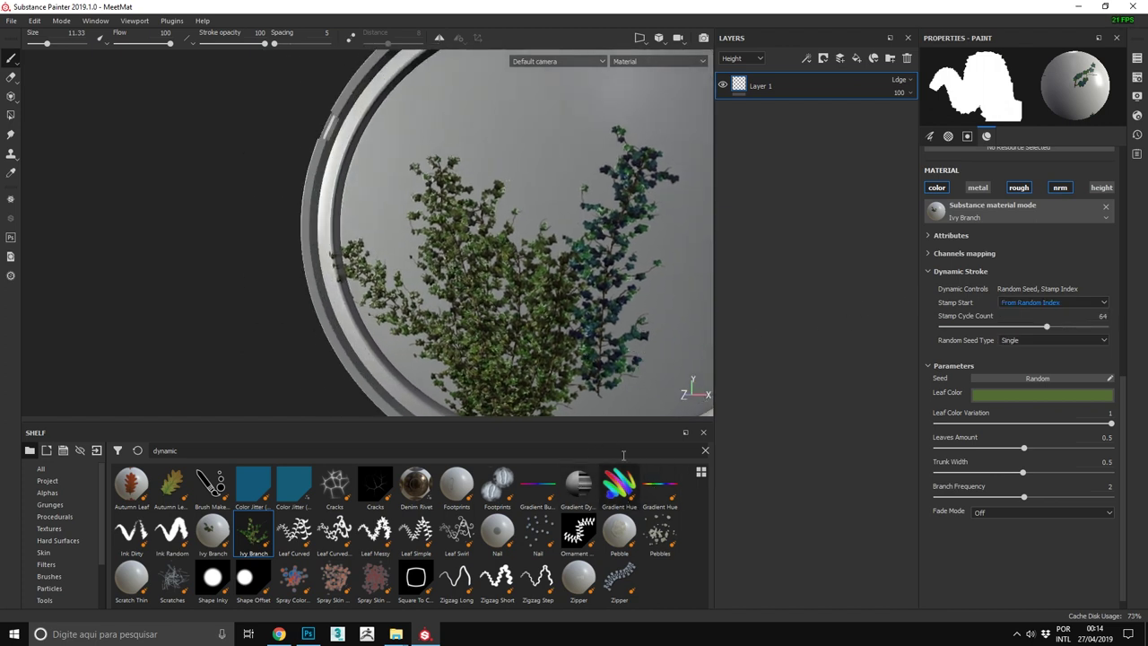
{"action": "left_click_drag", "start_coordinate": [628, 377], "coordinate": [708, 179], "text": "alt"}
Step: Undo the painted ivy, turn the lid to face the camera, and stamp one ivy sprig
{"action": "key", "text": "ctrl+z"}
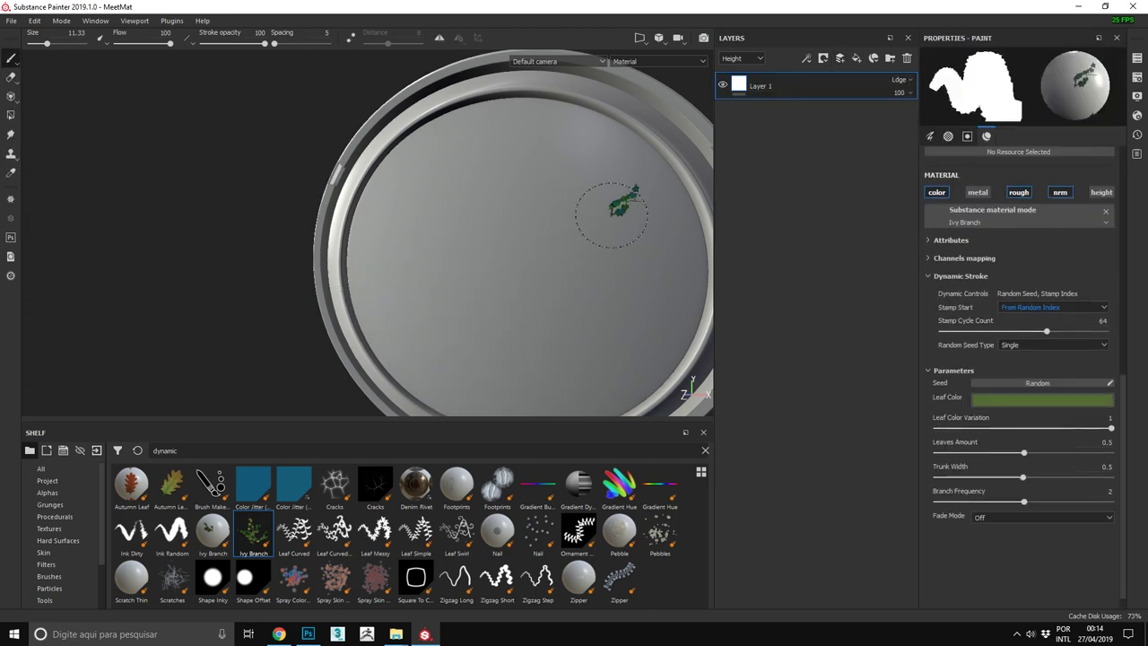
{"action": "left_click_drag", "start_coordinate": [611, 214], "coordinate": [551, 341], "text": "alt"}
{"action": "left_click_drag", "start_coordinate": [453, 283], "coordinate": [503, 274], "text": "alt"}
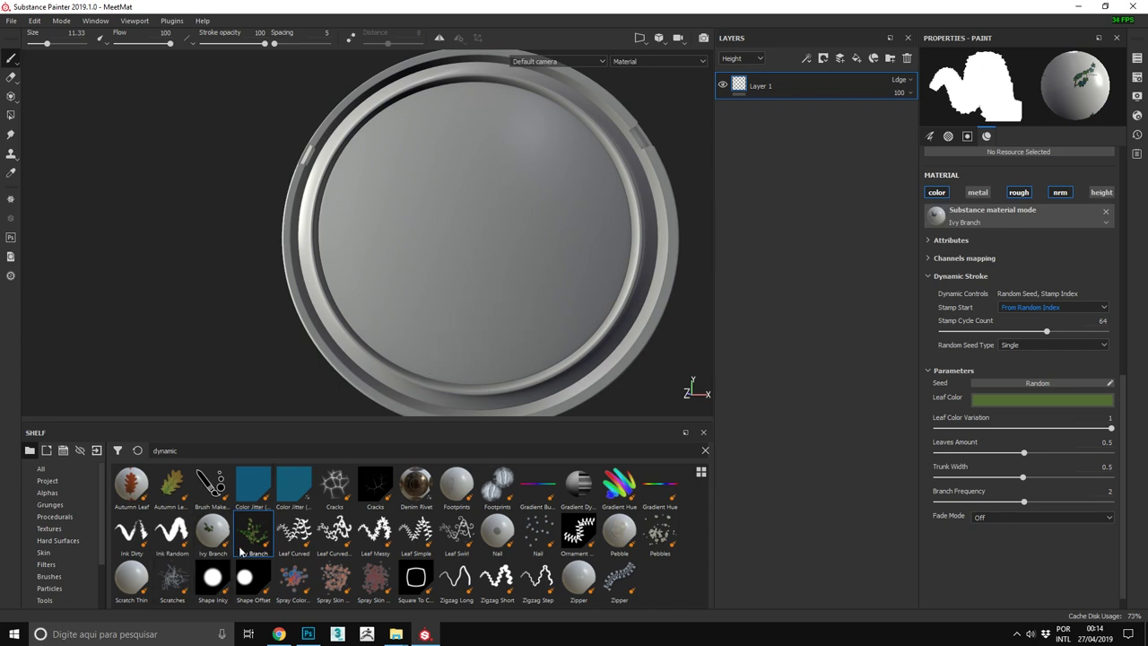
{"action": "mouse_move", "coordinate": [581, 273]}
{"action": "left_mouse_down", "text": "alt"}
{"action": "mouse_move", "coordinate": [456, 302]}
{"action": "mouse_move", "coordinate": [341, 297]}
{"action": "mouse_move", "coordinate": [587, 259]}
{"action": "left_mouse_up", "text": "alt"}
{"action": "left_click", "coordinate": [586, 259]}
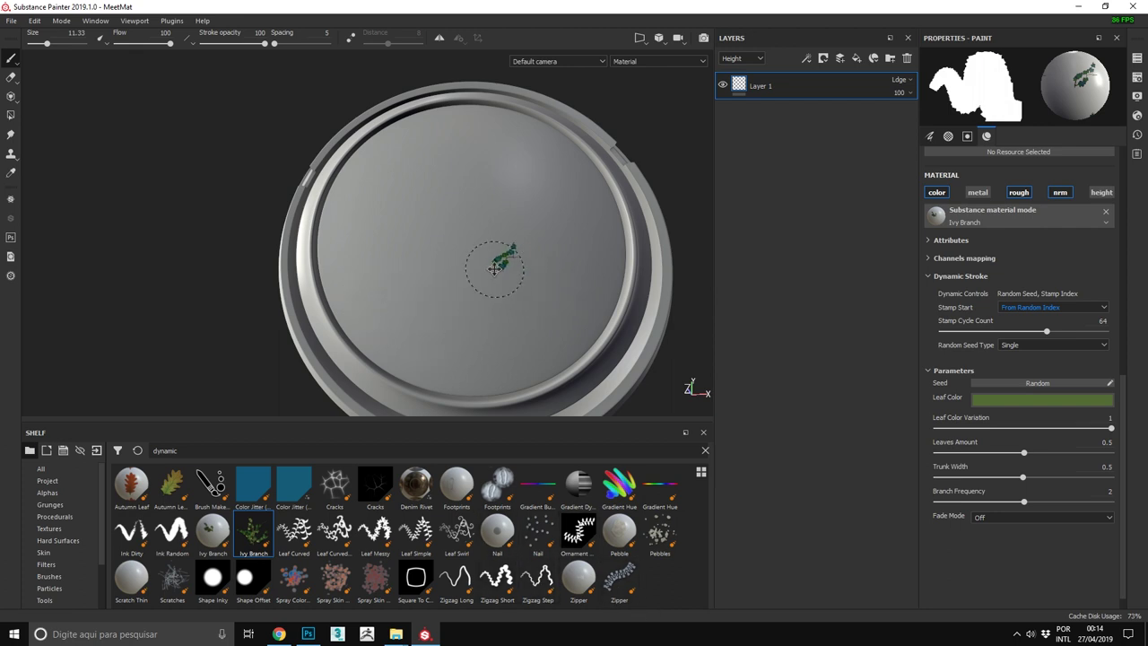
Step: Rotate to a frontal view of the disc and load the Nail brush
{"action": "left_click_drag", "start_coordinate": [494, 268], "coordinate": [338, 236], "text": "alt"}
{"action": "mouse_move", "coordinate": [471, 316]}
{"action": "left_mouse_down", "text": "alt"}
{"action": "mouse_move", "coordinate": [410, 328]}
{"action": "mouse_move", "coordinate": [446, 306]}
{"action": "left_mouse_up", "text": "alt"}
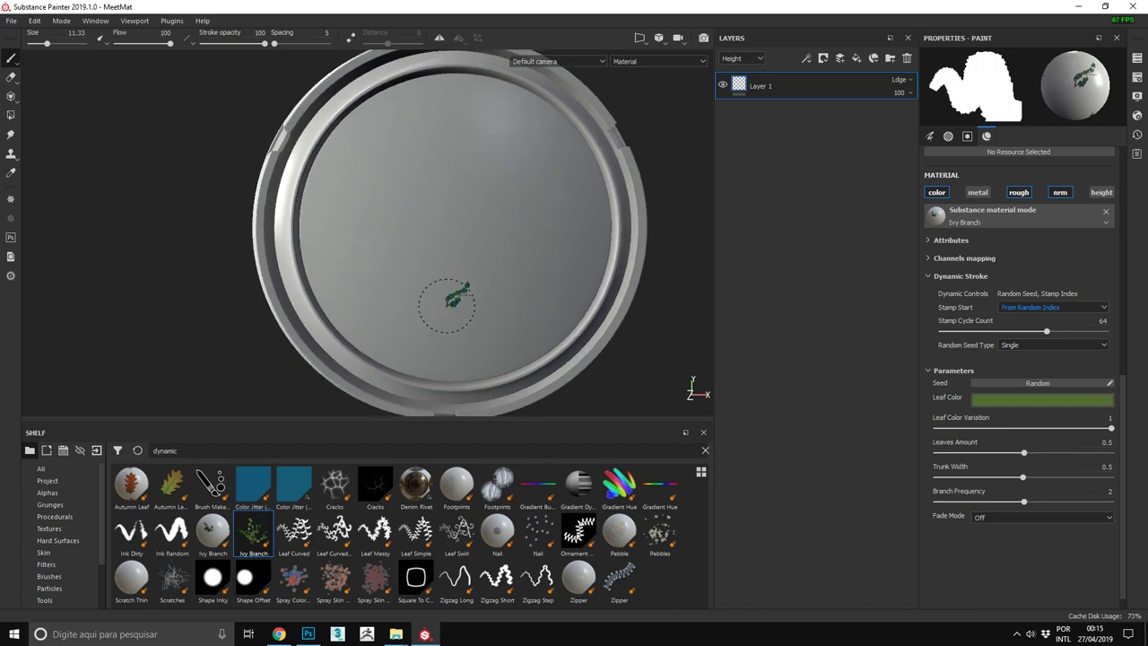
{"action": "left_click", "coordinate": [497, 531]}
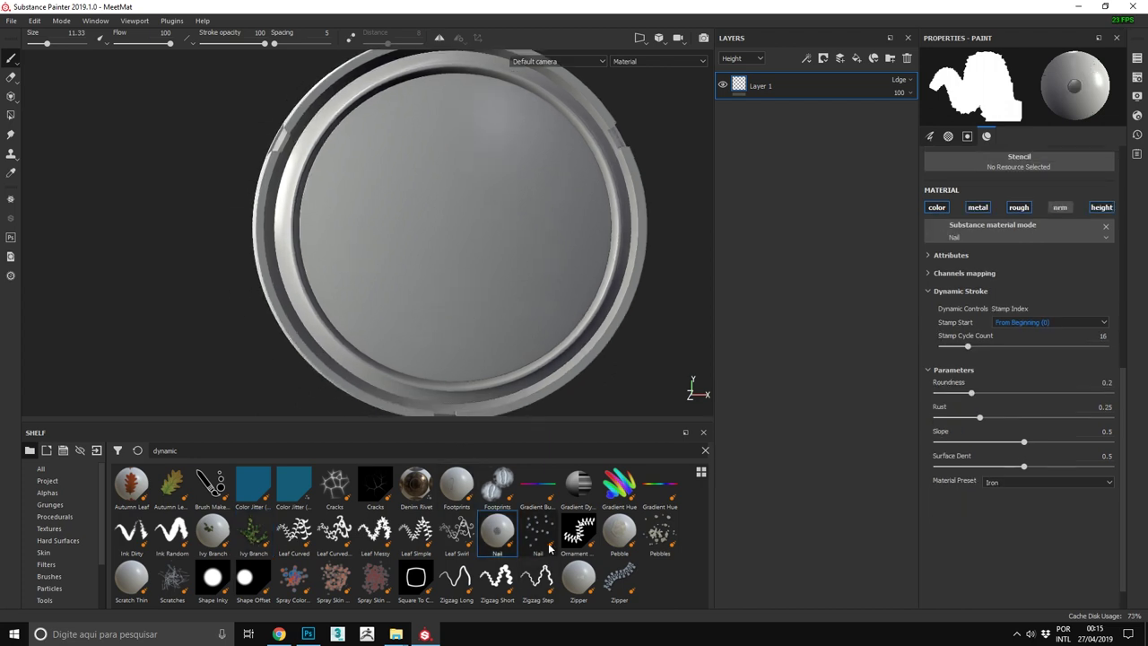
Step: Load the Leaf Curved brush and enlarge it to size 38.84
{"action": "left_click_drag", "start_coordinate": [518, 336], "coordinate": [437, 357], "text": "alt"}
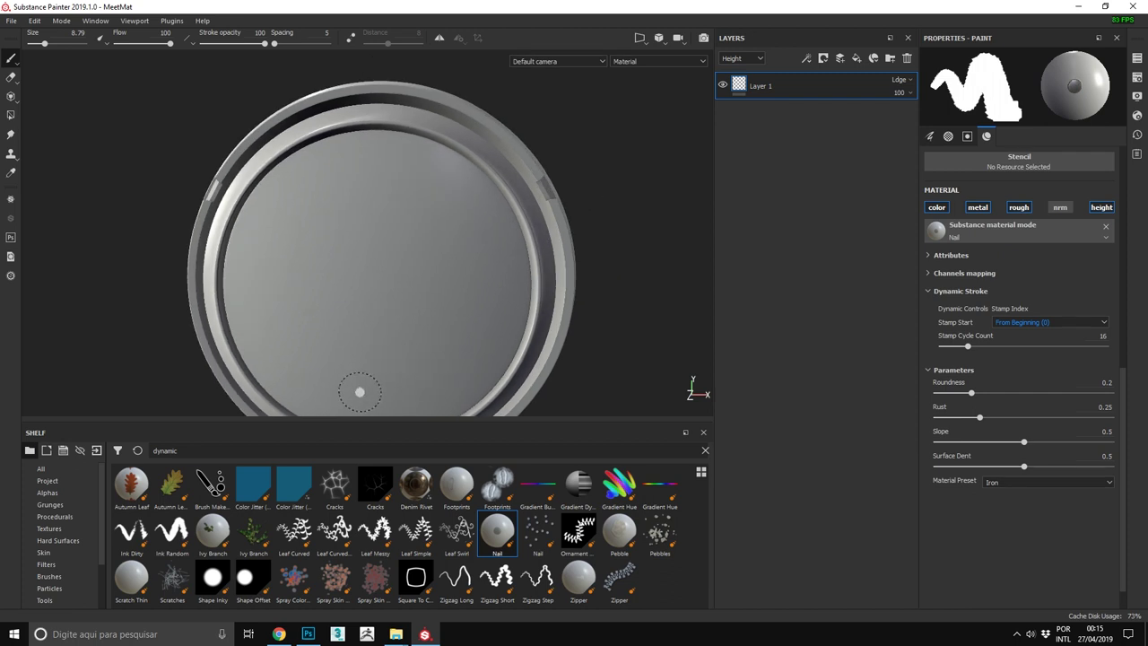
{"action": "left_click_drag", "start_coordinate": [485, 336], "coordinate": [597, 201], "text": "alt"}
{"action": "left_click", "coordinate": [335, 531]}
{"action": "left_click_drag", "start_coordinate": [421, 366], "coordinate": [435, 321], "text": "alt"}
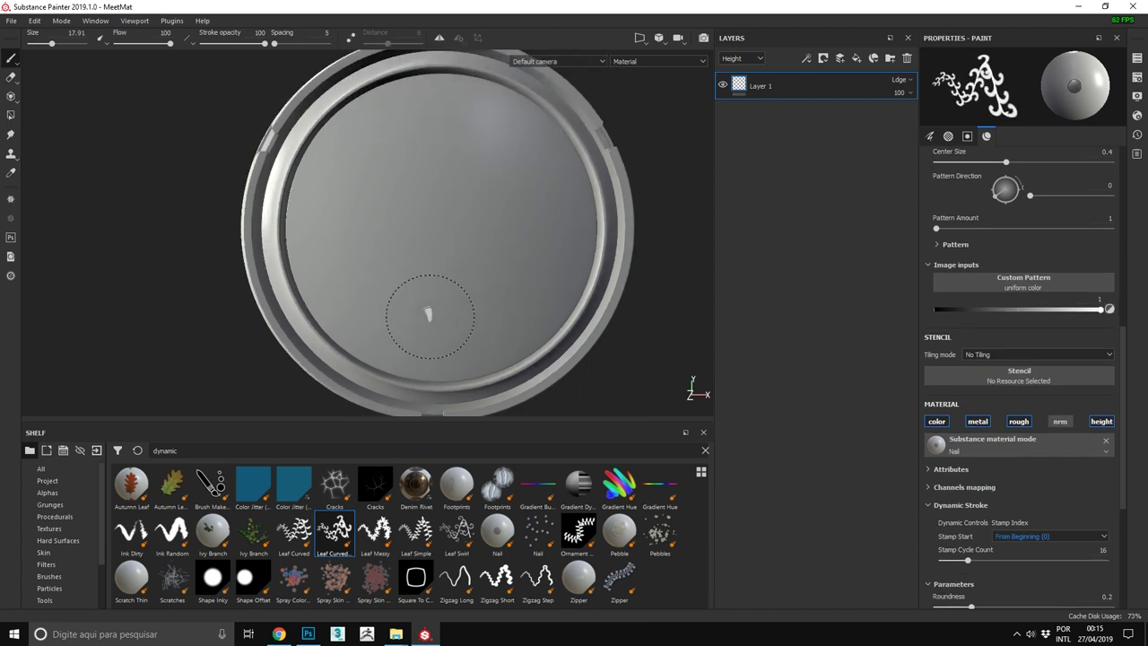
Step: Center the disc front-on in the view and delete the paint layer
{"action": "right_click_drag", "start_coordinate": [432, 316], "coordinate": [431, 314], "text": "ctrl"}
{"action": "mouse_move", "coordinate": [511, 263]}
{"action": "left_mouse_down", "text": "alt"}
{"action": "mouse_move", "coordinate": [341, 302]}
{"action": "mouse_move", "coordinate": [599, 243]}
{"action": "mouse_move", "coordinate": [493, 285]}
{"action": "mouse_move", "coordinate": [616, 269]}
{"action": "left_mouse_up", "text": "alt"}
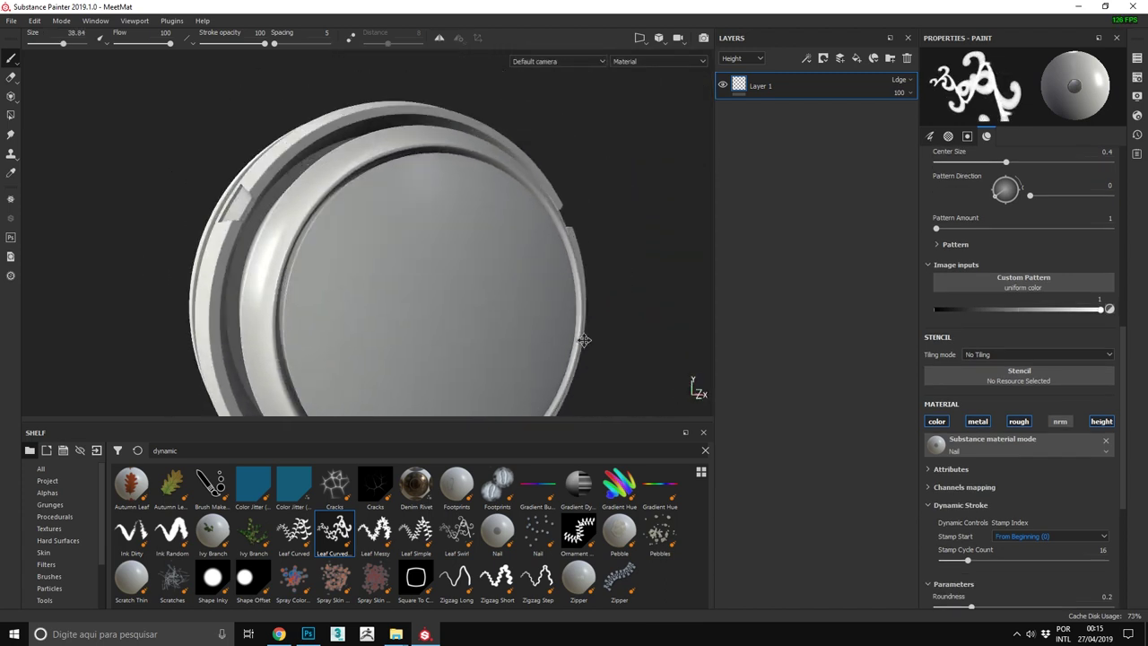
{"action": "mouse_move", "coordinate": [538, 255]}
{"action": "left_mouse_down", "text": "alt"}
{"action": "mouse_move", "coordinate": [474, 257]}
{"action": "mouse_move", "coordinate": [482, 243]}
{"action": "left_mouse_up", "text": "alt"}
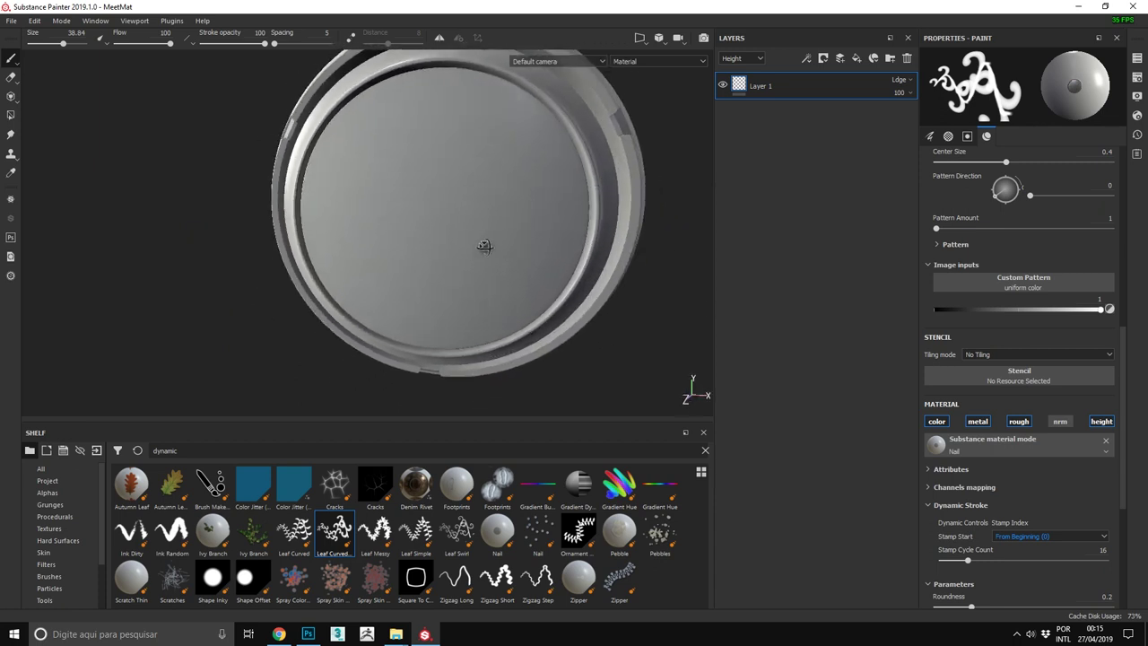
{"action": "middle_click_drag", "start_coordinate": [470, 235], "coordinate": [395, 322], "text": "alt"}
{"action": "left_click_drag", "start_coordinate": [389, 307], "coordinate": [389, 302], "text": "alt"}
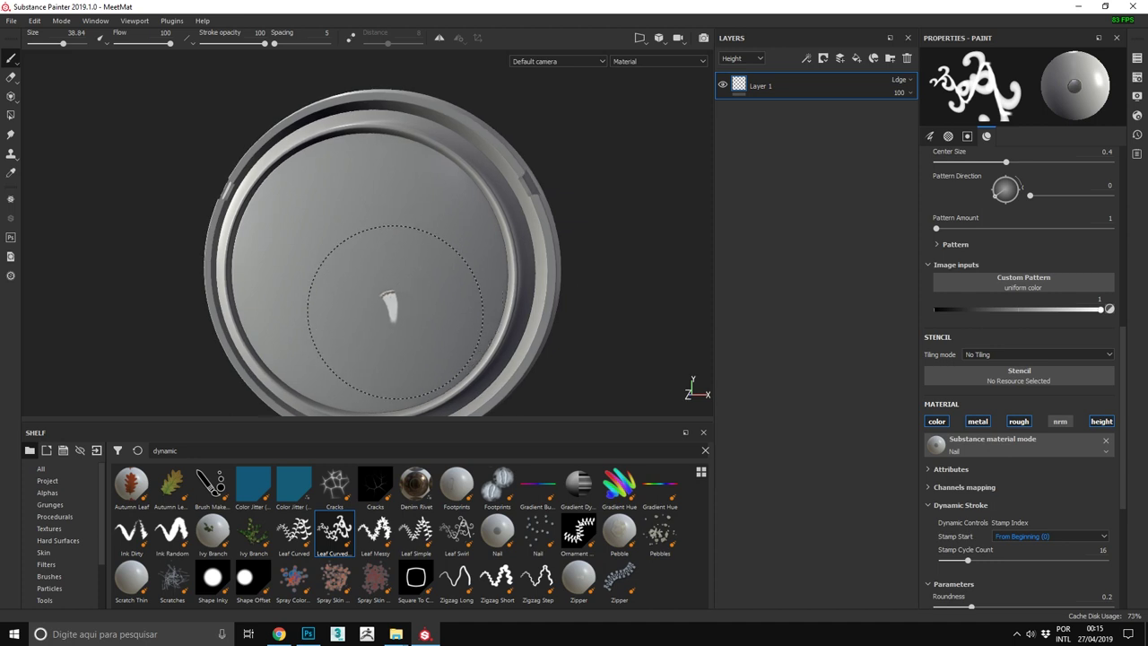
{"action": "middle_click_drag", "start_coordinate": [379, 313], "coordinate": [476, 251], "text": "alt"}
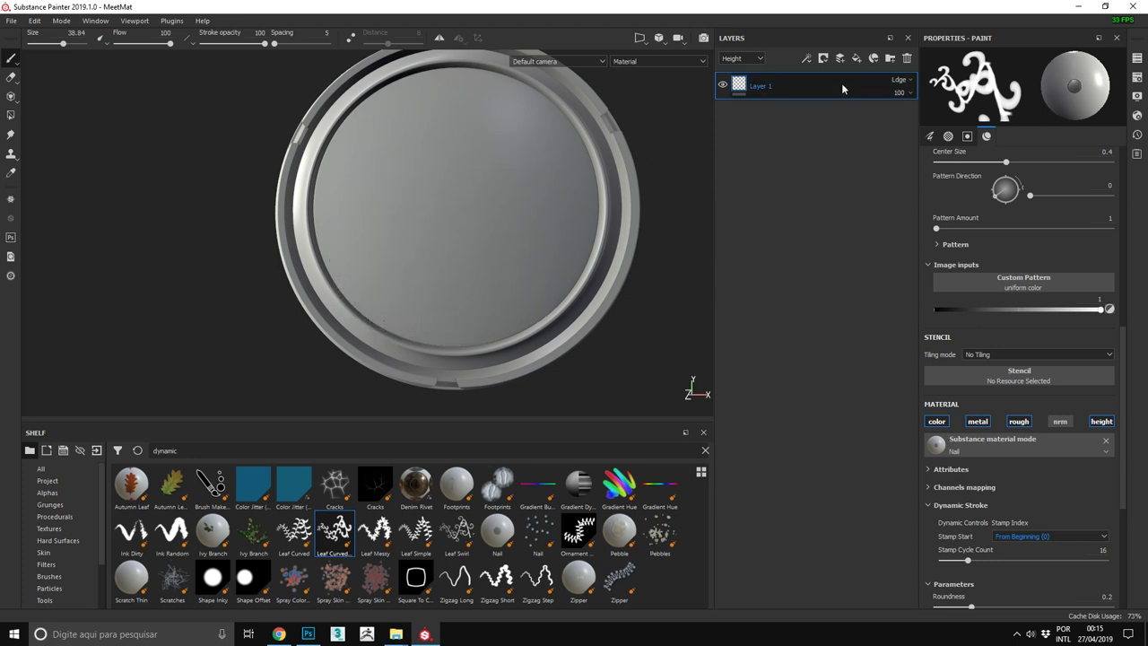
{"action": "key", "text": "Delete"}
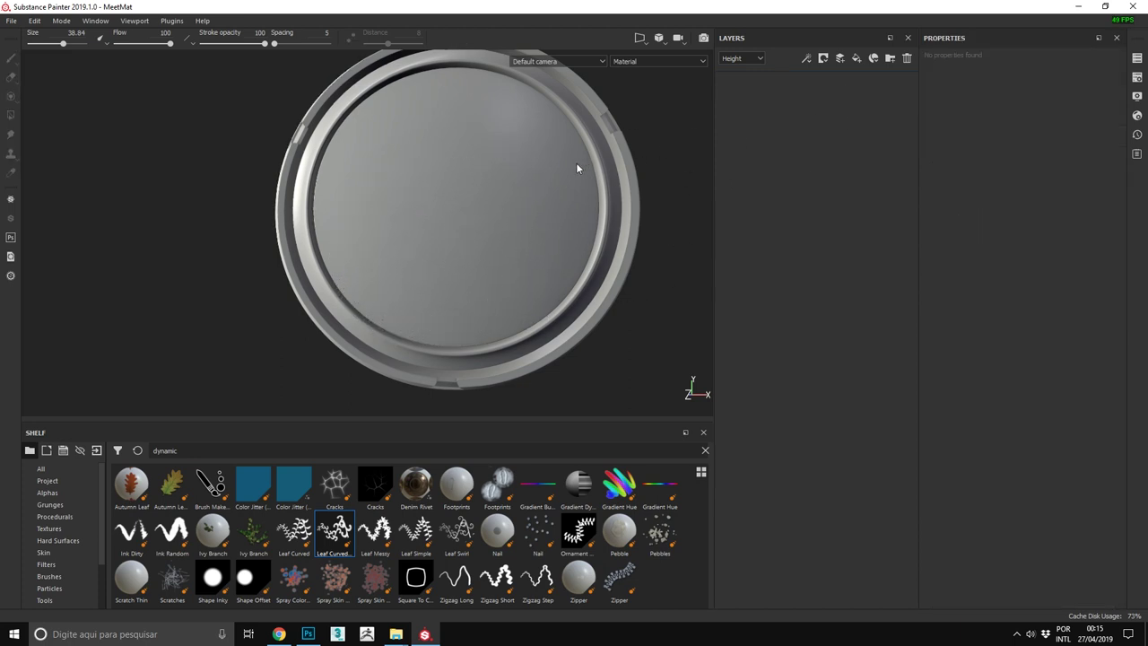
Step: Swap the new fill layer for an empty paint Layer 1 and stop the brush painting metallic
{"action": "left_click_drag", "start_coordinate": [561, 199], "coordinate": [607, 197], "text": "alt"}
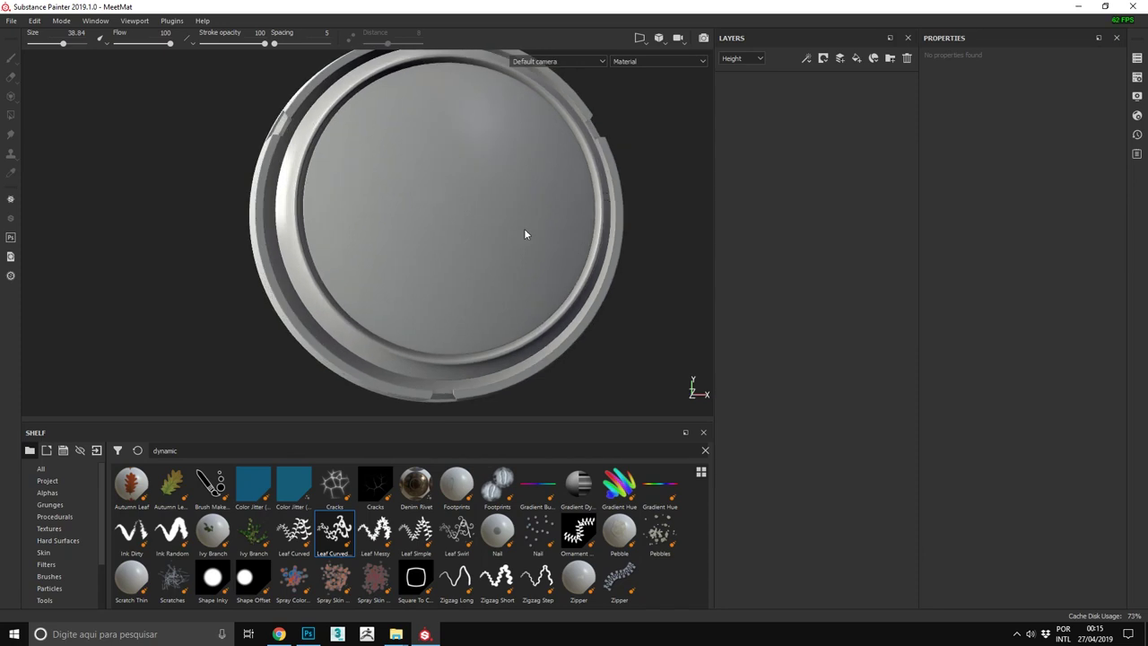
{"action": "mouse_move", "coordinate": [445, 176]}
{"action": "left_mouse_down", "text": "alt"}
{"action": "mouse_move", "coordinate": [435, 202]}
{"action": "mouse_move", "coordinate": [487, 187]}
{"action": "mouse_move", "coordinate": [474, 232]}
{"action": "left_mouse_up", "text": "alt"}
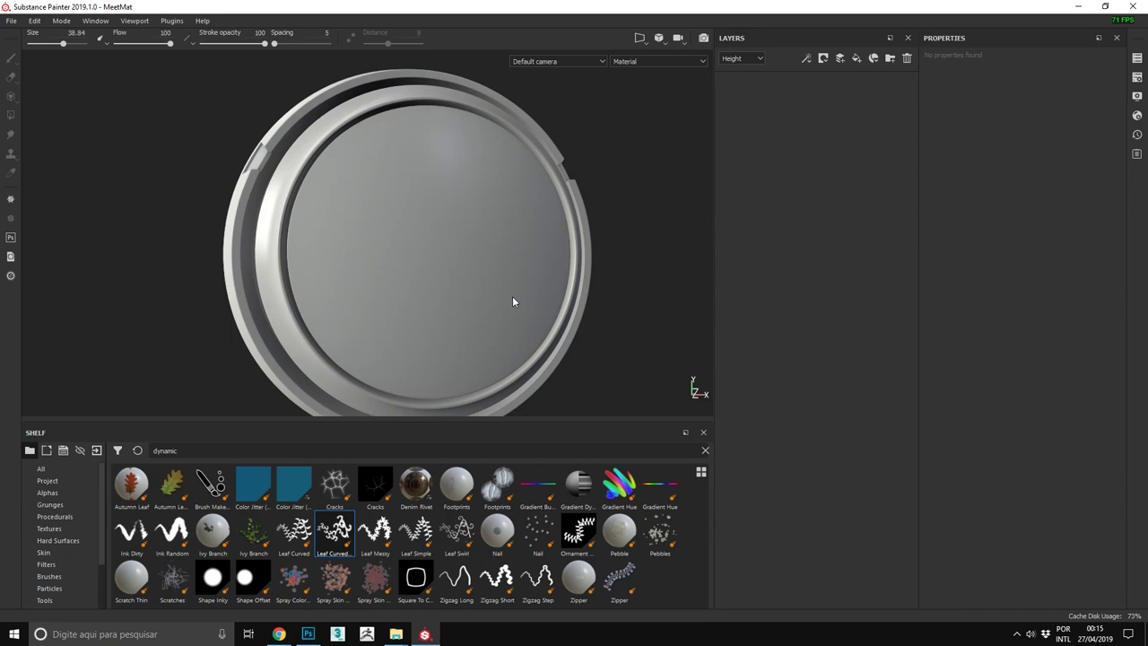
{"action": "left_click_drag", "start_coordinate": [500, 341], "coordinate": [487, 318], "text": "alt"}
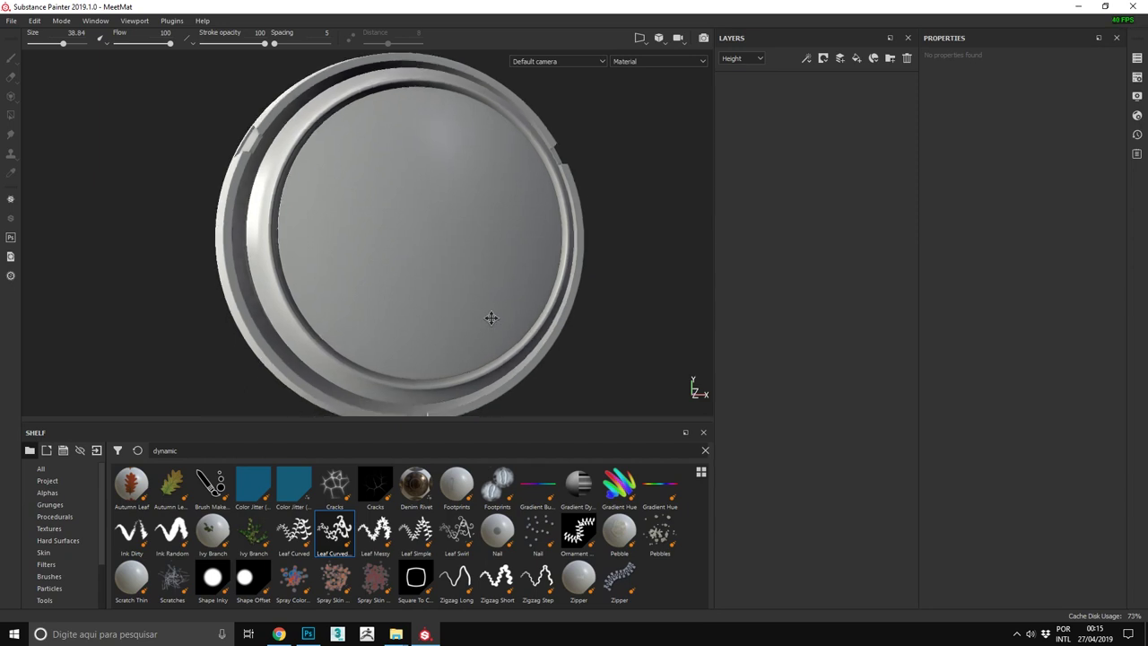
{"action": "left_click", "coordinate": [858, 59]}
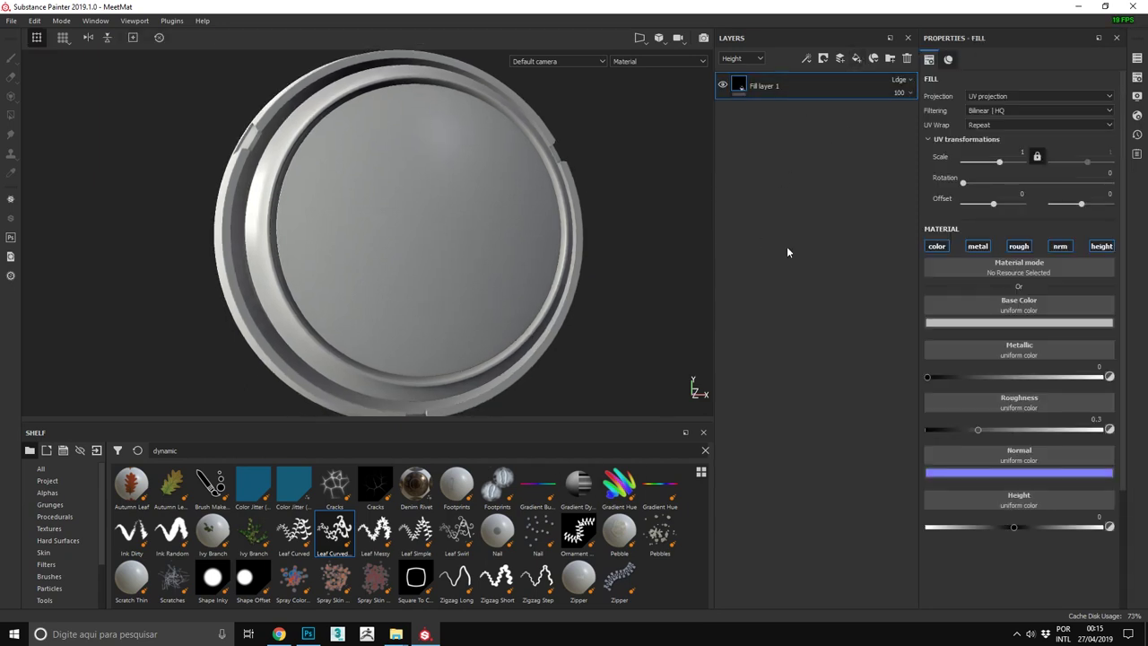
{"action": "key", "text": "ctrl+z"}
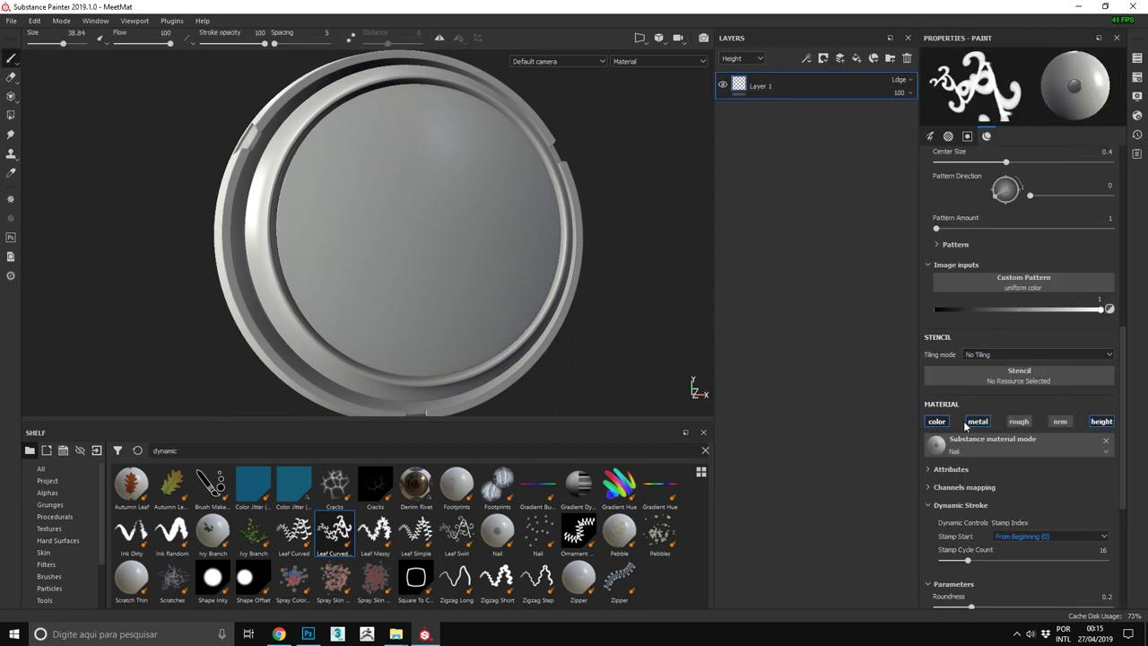
{"action": "left_click", "coordinate": [1102, 420]}
Step: Limit the brush to the normal channel, turning off height, roughness and colour
{"action": "left_click", "coordinate": [977, 421]}
{"action": "left_click", "coordinate": [1059, 421]}
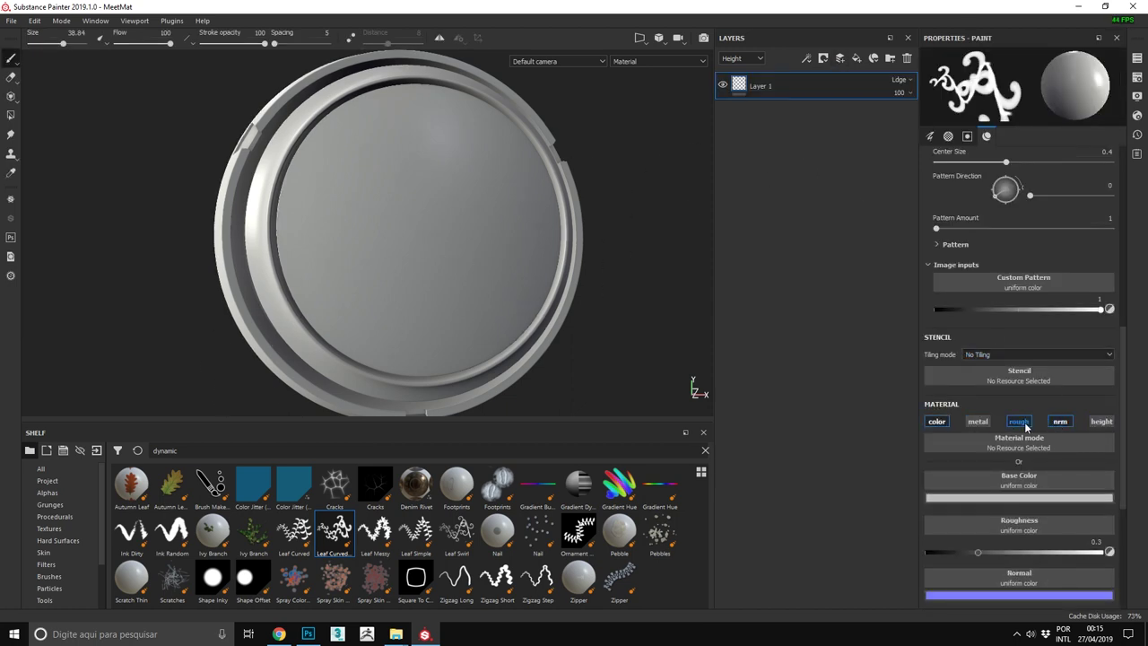
{"action": "left_click", "coordinate": [935, 421]}
{"action": "left_click", "coordinate": [932, 422]}
{"action": "scroll", "coordinate": [60, 542], "scroll_direction": "down", "scroll_amount": 3}
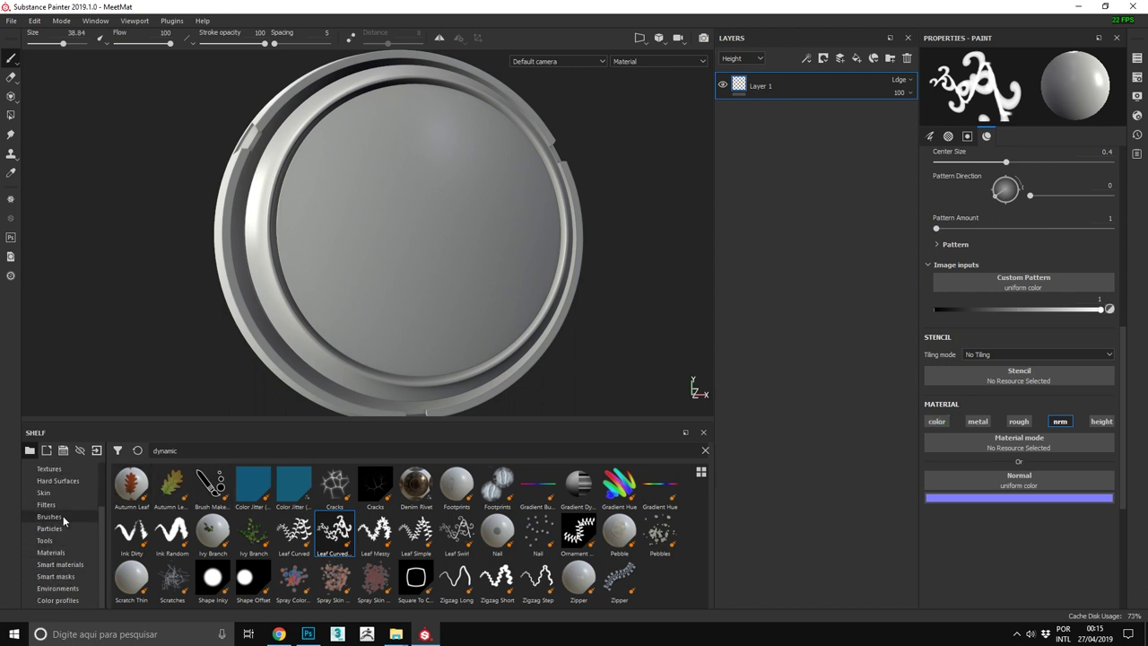
{"action": "scroll", "coordinate": [62, 511], "scroll_direction": "up", "scroll_amount": 3}
Step: Load the Basic Hard brush from the shelf's brushes and clear the brush filter
{"action": "left_click", "coordinate": [54, 576]}
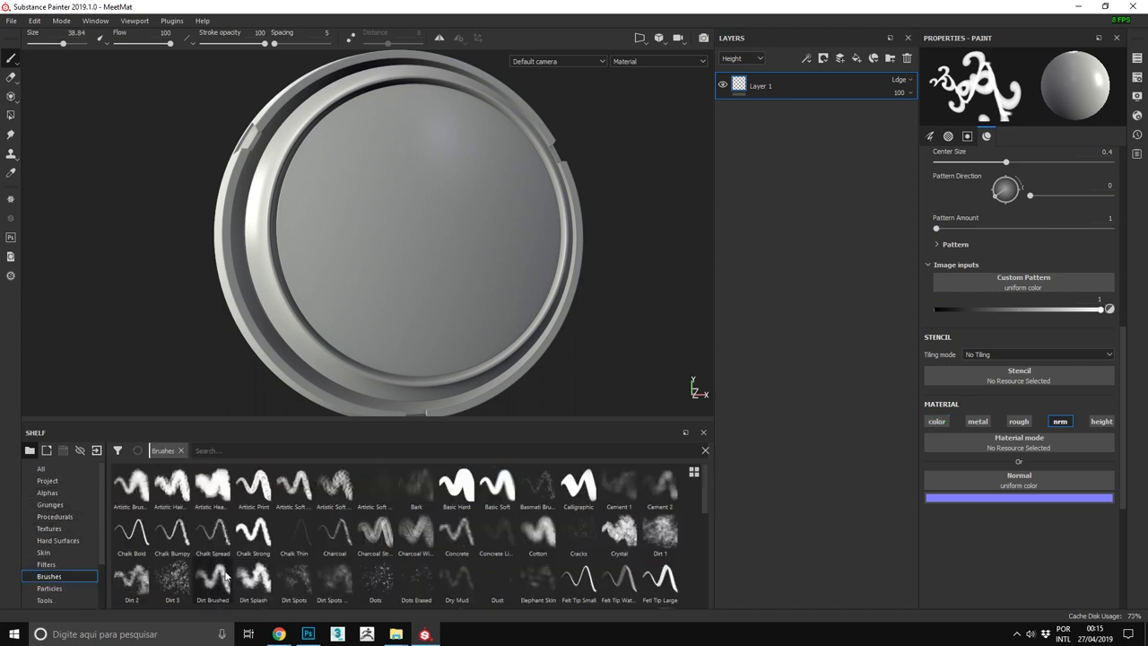
{"action": "left_click", "coordinate": [458, 485]}
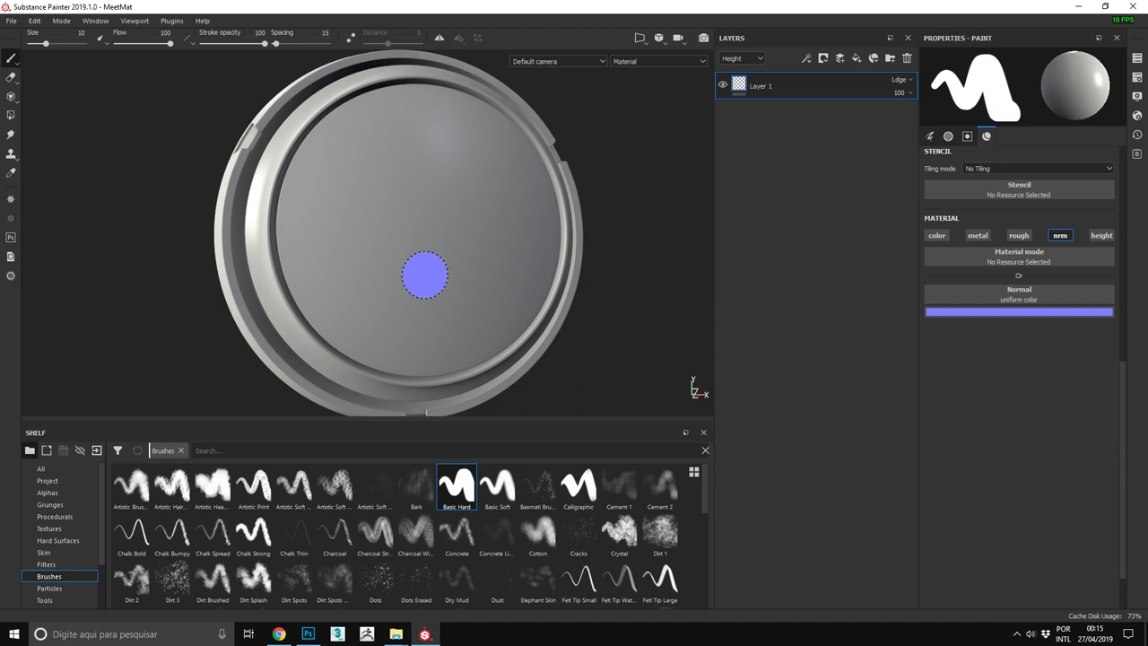
{"action": "left_click_drag", "start_coordinate": [428, 274], "coordinate": [556, 143], "text": "alt"}
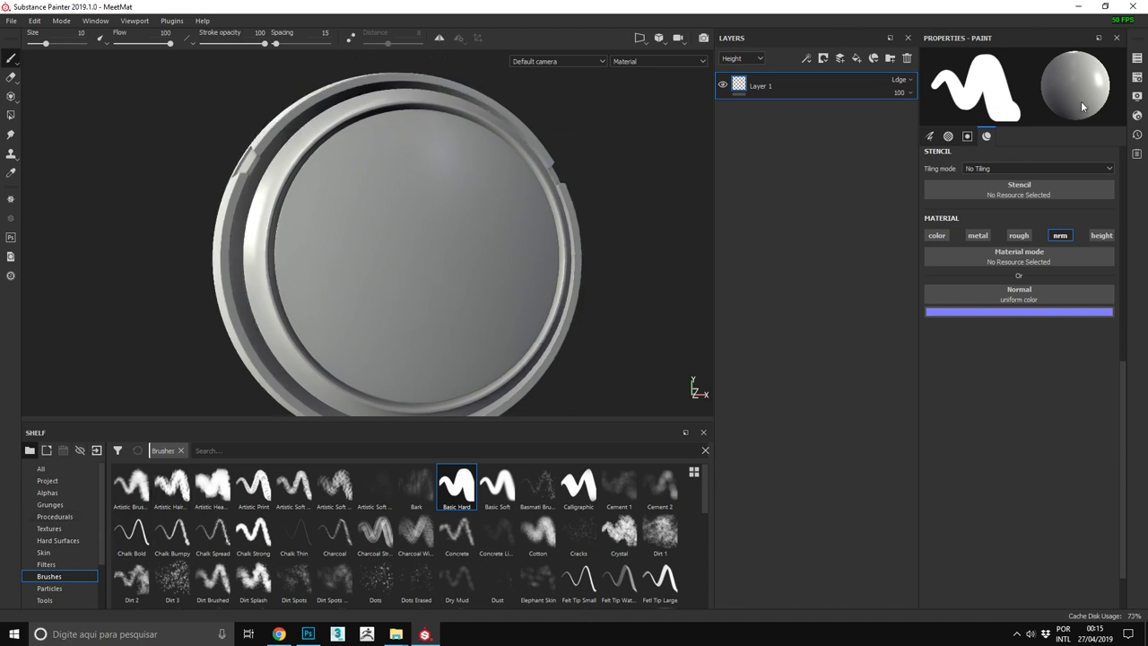
{"action": "scroll", "coordinate": [86, 529], "scroll_direction": "down", "scroll_amount": 3}
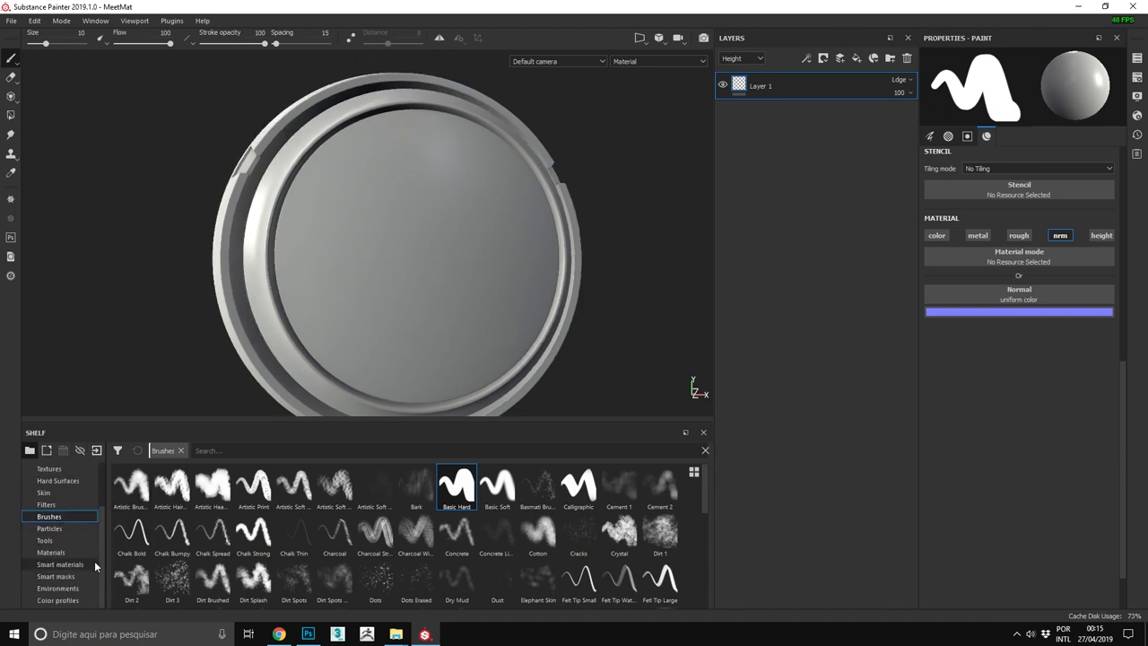
{"action": "scroll", "coordinate": [76, 547], "scroll_direction": "up", "scroll_amount": 3}
{"action": "scroll", "coordinate": [63, 592], "scroll_direction": "down", "scroll_amount": 3}
{"action": "scroll", "coordinate": [63, 538], "scroll_direction": "up", "scroll_amount": 3}
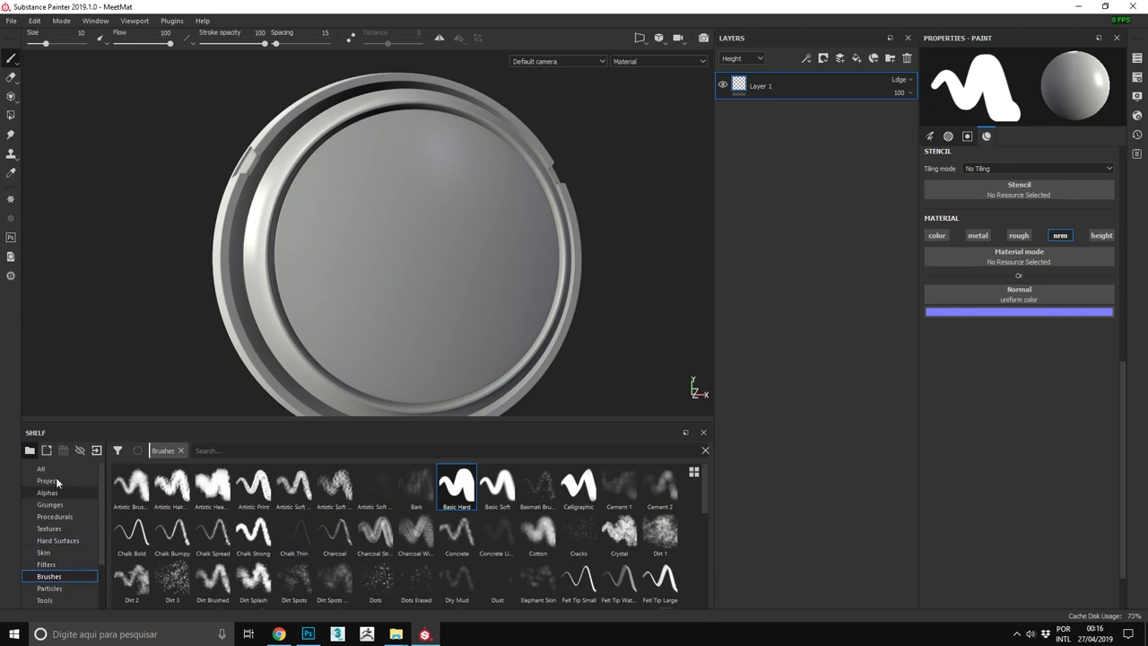
{"action": "left_click", "coordinate": [180, 450]}
Step: Search the shelf for 'normal', load Handle Rectangle as the brush normal, and stamp it twice
{"action": "type", "text": "normal"}
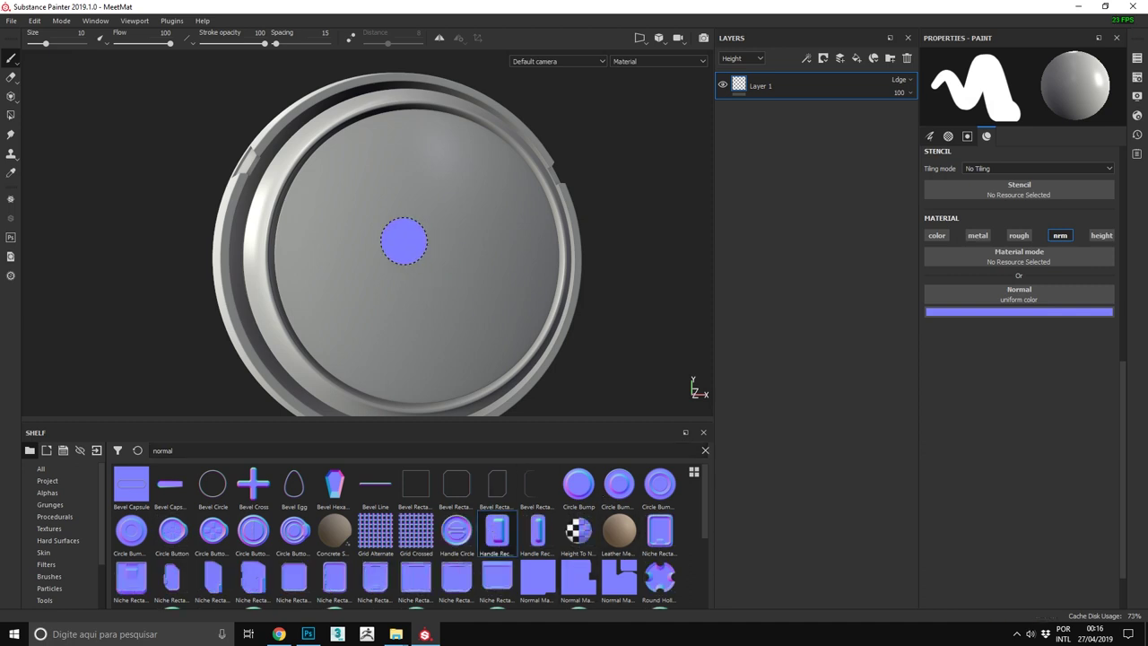
{"action": "left_click_drag", "start_coordinate": [978, 275], "coordinate": [1019, 296]}
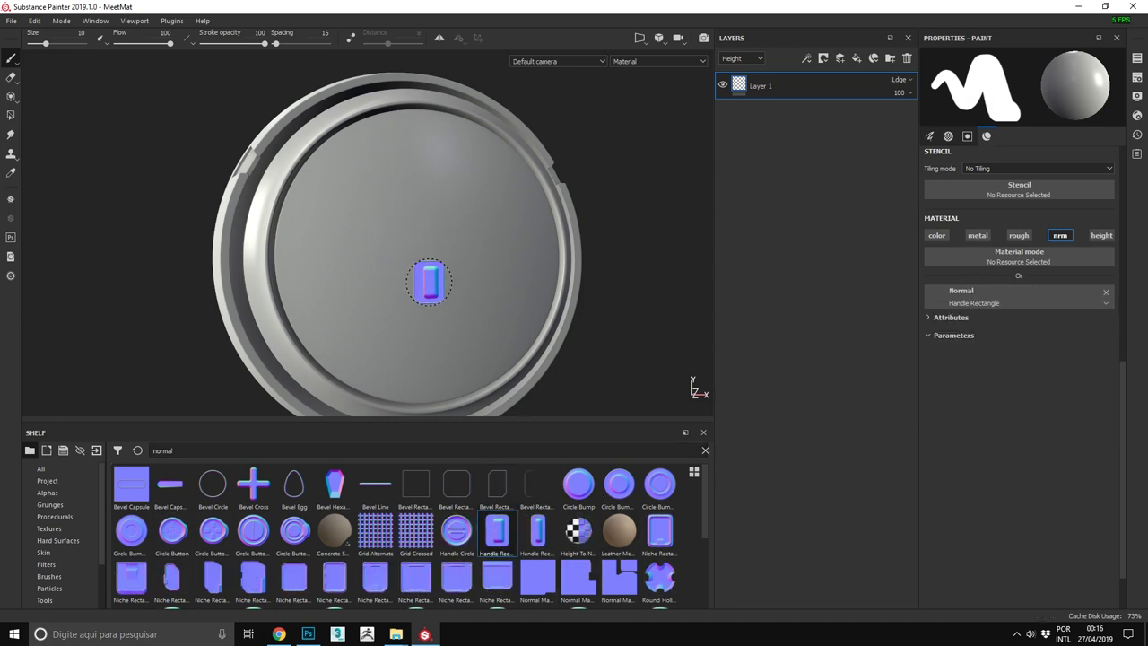
{"action": "left_click", "coordinate": [380, 218]}
{"action": "left_click", "coordinate": [472, 276]}
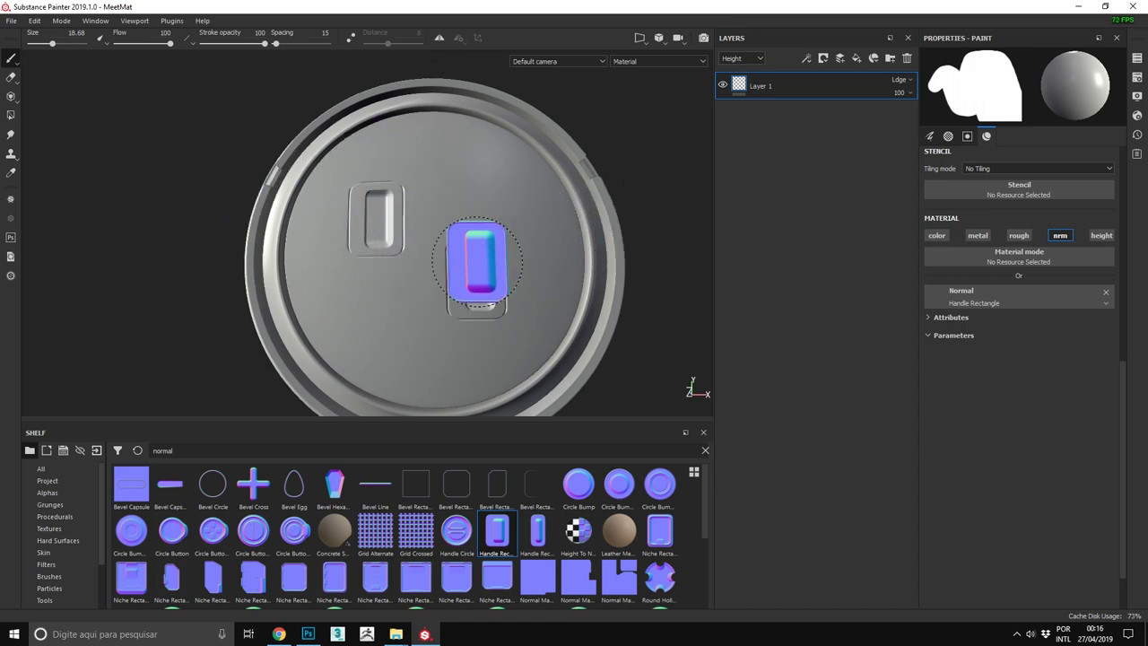
Step: Inspect the two handle stamps from several angles, then delete Layer 1
{"action": "left_click_drag", "start_coordinate": [473, 256], "coordinate": [628, 260], "text": "alt"}
{"action": "mouse_move", "coordinate": [578, 207]}
{"action": "left_mouse_down", "text": "alt"}
{"action": "mouse_move", "coordinate": [550, 342]}
{"action": "mouse_move", "coordinate": [525, 347]}
{"action": "mouse_move", "coordinate": [579, 341]}
{"action": "mouse_move", "coordinate": [394, 356]}
{"action": "mouse_move", "coordinate": [398, 295]}
{"action": "mouse_move", "coordinate": [587, 317]}
{"action": "mouse_move", "coordinate": [429, 121]}
{"action": "mouse_move", "coordinate": [569, 261]}
{"action": "mouse_move", "coordinate": [269, 296]}
{"action": "mouse_move", "coordinate": [440, 206]}
{"action": "left_mouse_up", "text": "alt"}
{"action": "mouse_move", "coordinate": [474, 269]}
{"action": "left_mouse_down", "text": "alt"}
{"action": "mouse_move", "coordinate": [509, 191]}
{"action": "mouse_move", "coordinate": [448, 224]}
{"action": "mouse_move", "coordinate": [431, 175]}
{"action": "mouse_move", "coordinate": [422, 188]}
{"action": "mouse_move", "coordinate": [454, 221]}
{"action": "left_mouse_up", "text": "alt"}
{"action": "scroll", "coordinate": [454, 222], "scroll_direction": "up", "scroll_amount": 3}
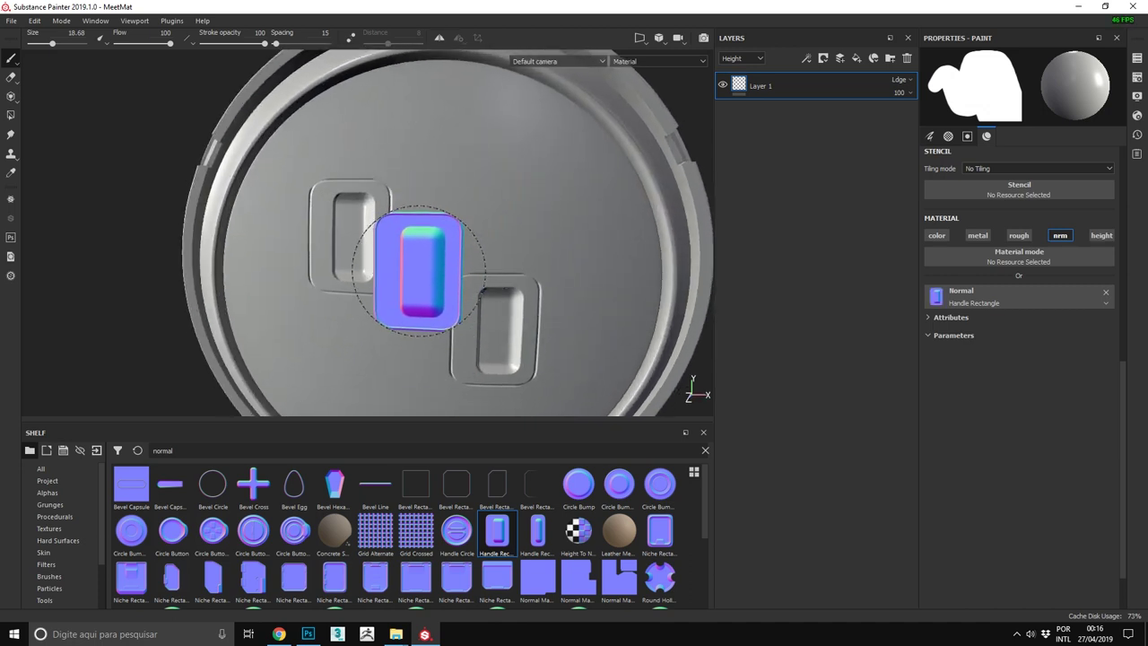
{"action": "scroll", "coordinate": [453, 301], "scroll_direction": "down", "scroll_amount": 2}
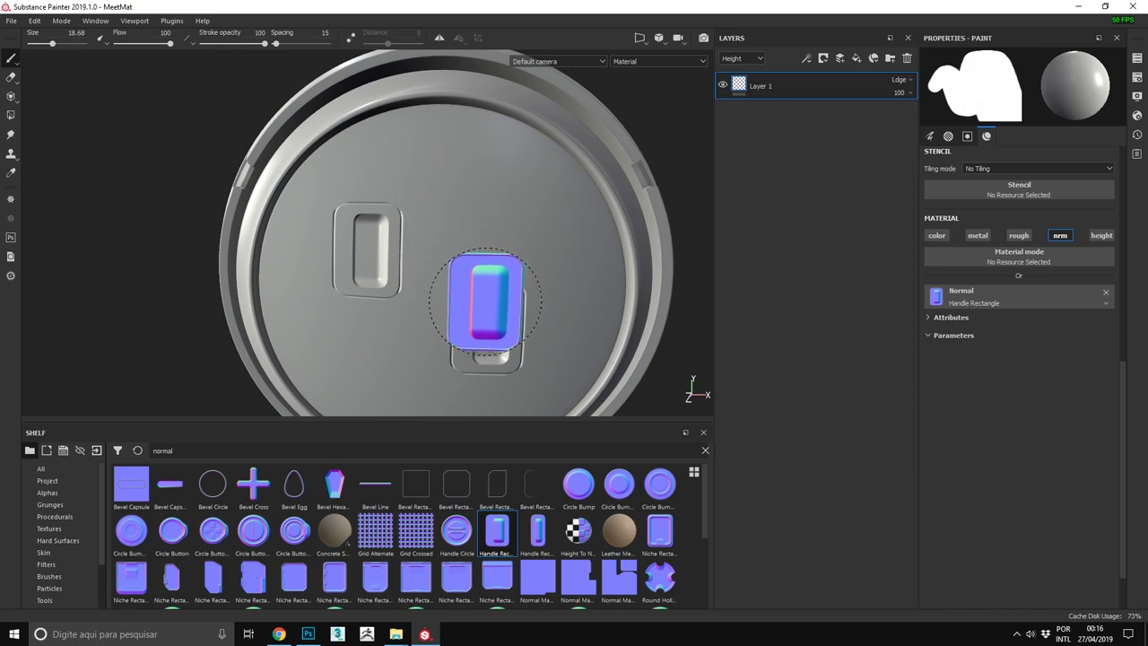
{"action": "left_click_drag", "start_coordinate": [459, 257], "coordinate": [502, 269], "text": "alt"}
{"action": "scroll", "coordinate": [502, 270], "scroll_direction": "down", "scroll_amount": 2}
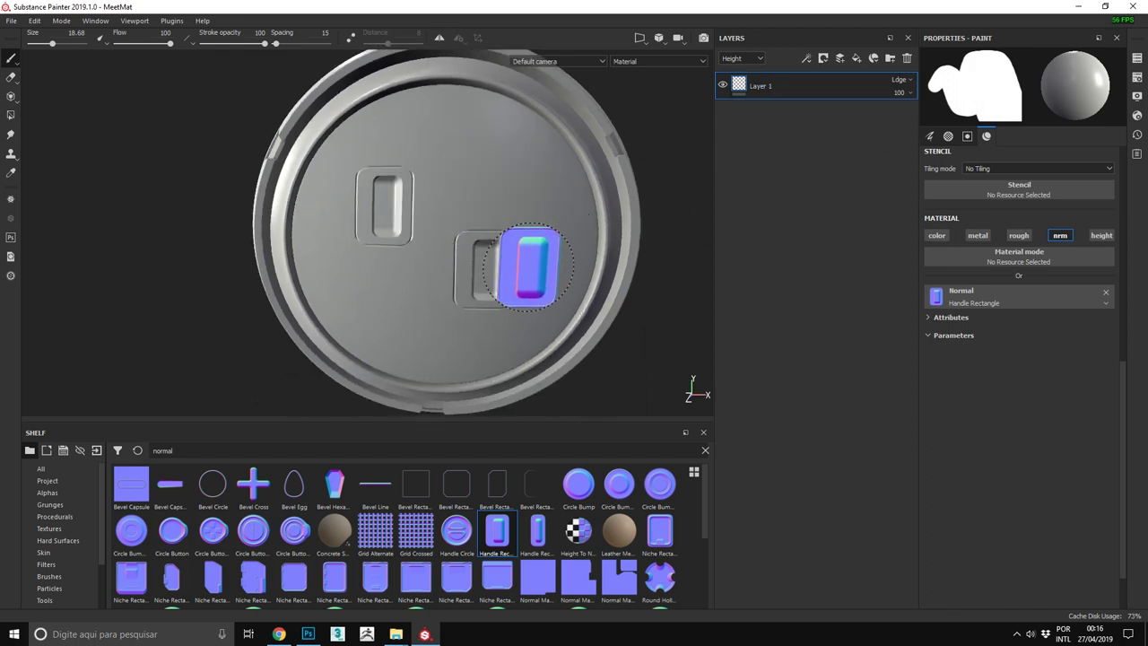
{"action": "left_click", "coordinate": [906, 57]}
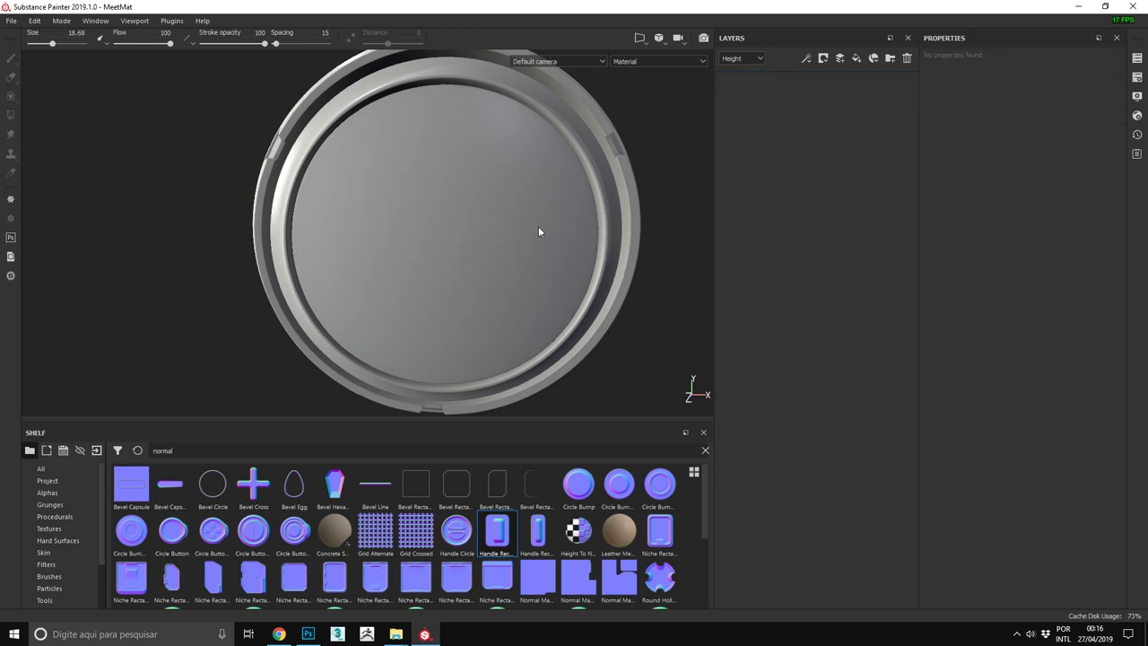
Step: Enable Displacement & Tessellation in the Shader Settings, driven by the Height channel
{"action": "left_click_drag", "start_coordinate": [545, 220], "coordinate": [664, 220], "text": "alt"}
{"action": "left_click", "coordinate": [1137, 79]}
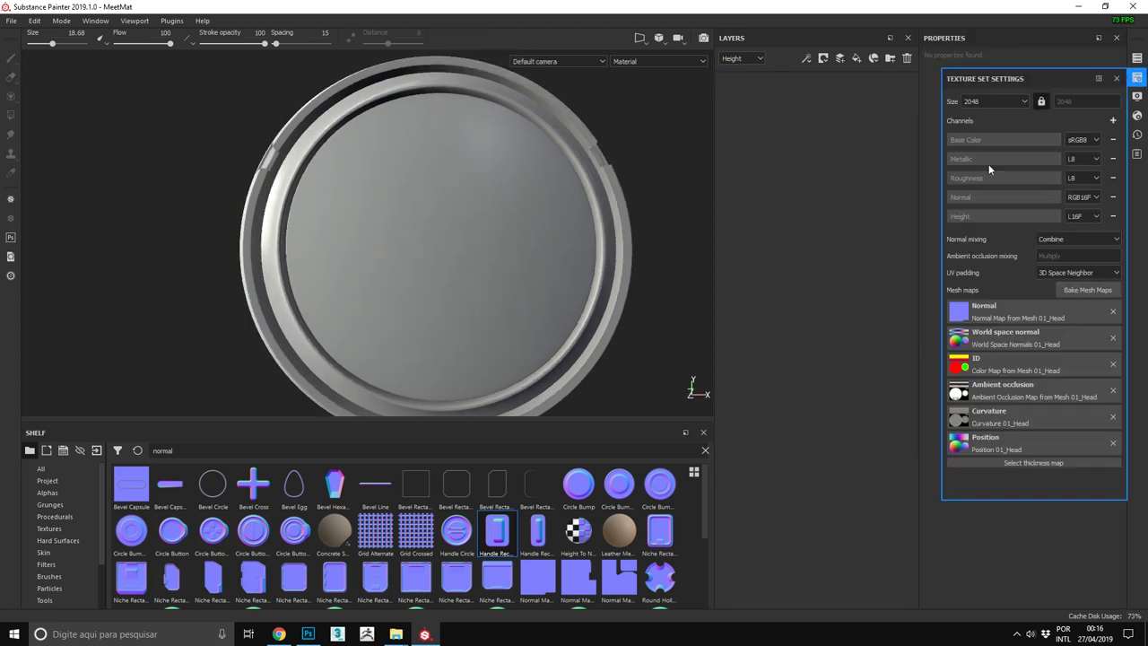
{"action": "left_click", "coordinate": [1136, 116]}
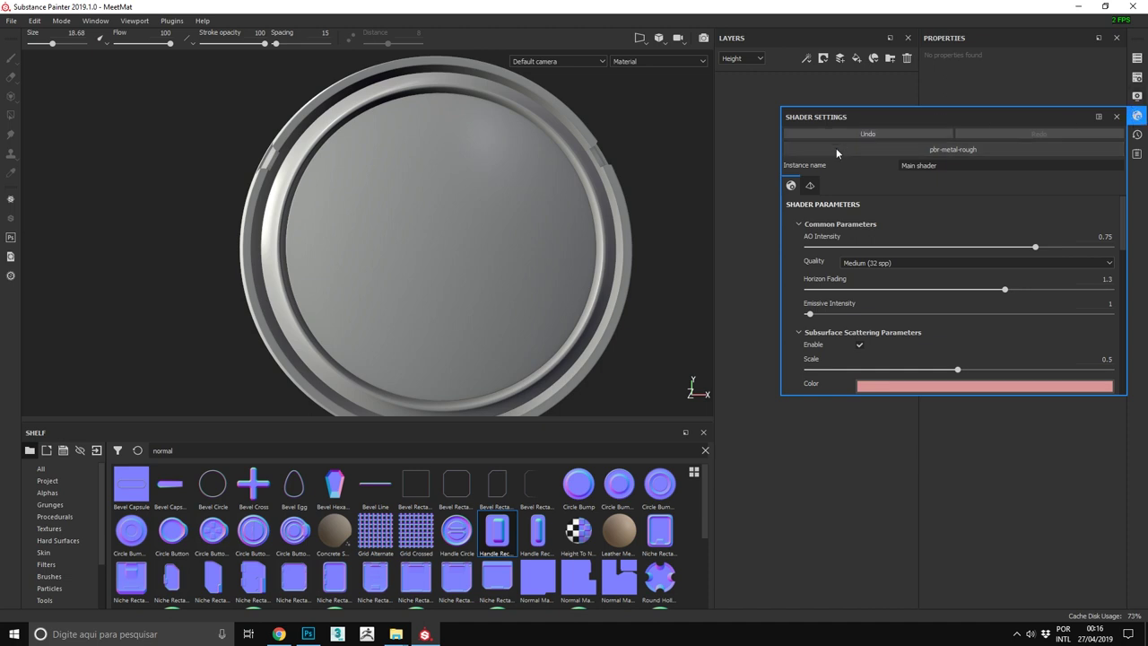
{"action": "left_click", "coordinate": [809, 185]}
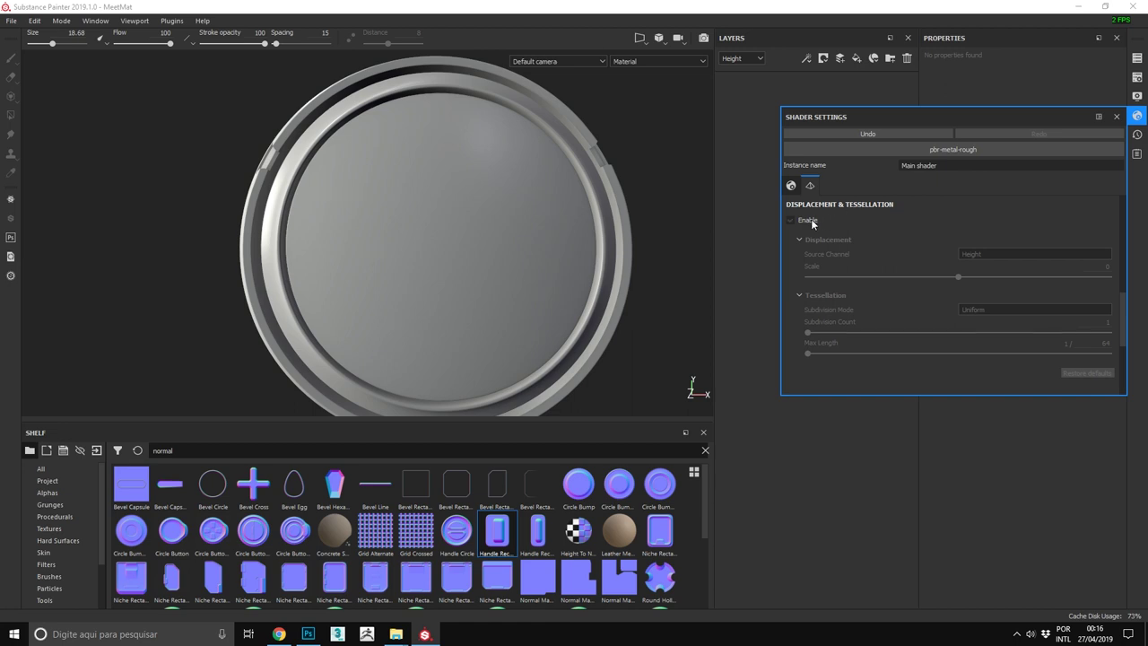
{"action": "left_click", "coordinate": [812, 223]}
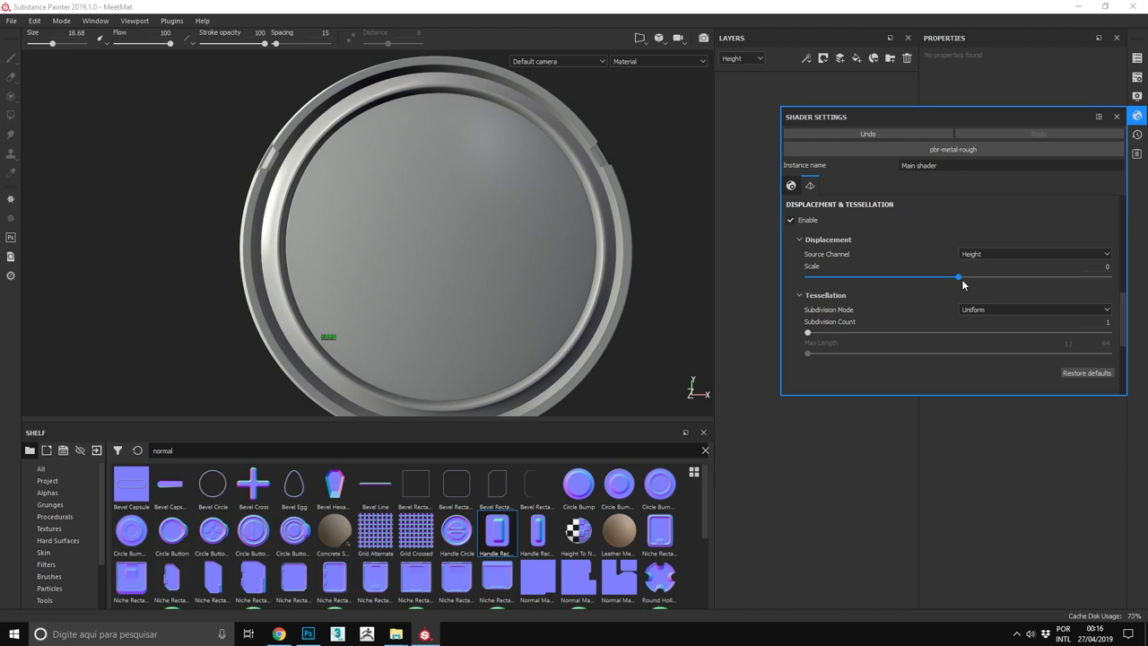
Step: Set displacement scale to 0.07 and subdivision count to 32, then close Shader Settings
{"action": "left_click_drag", "start_coordinate": [968, 278], "coordinate": [975, 275]}
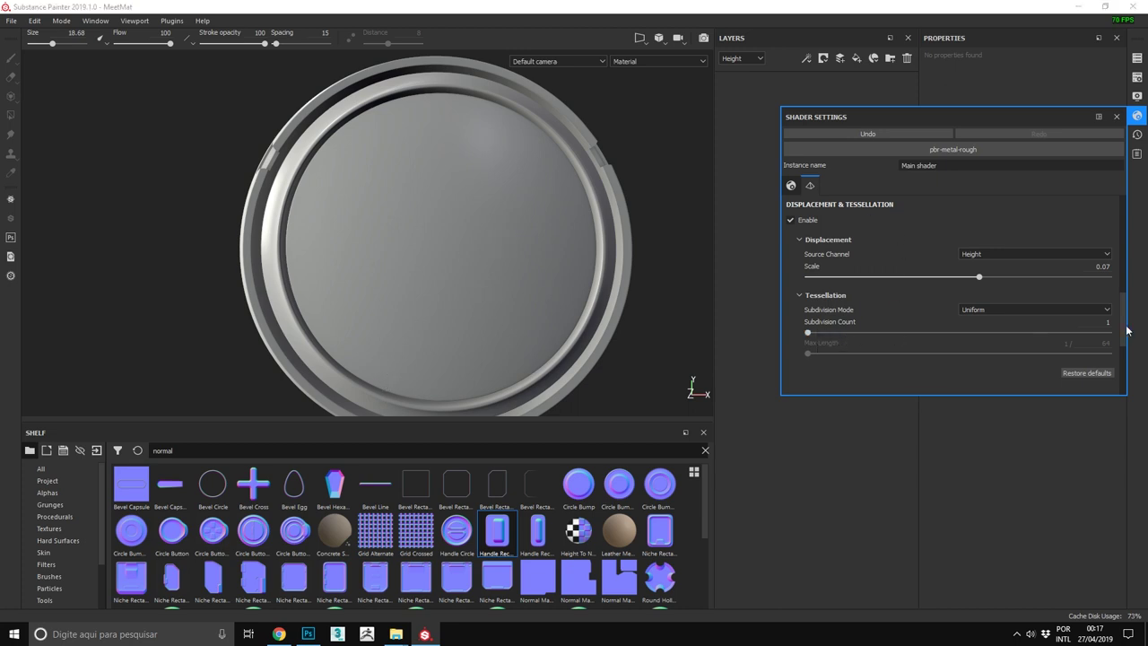
{"action": "left_click_drag", "start_coordinate": [824, 334], "coordinate": [1108, 333]}
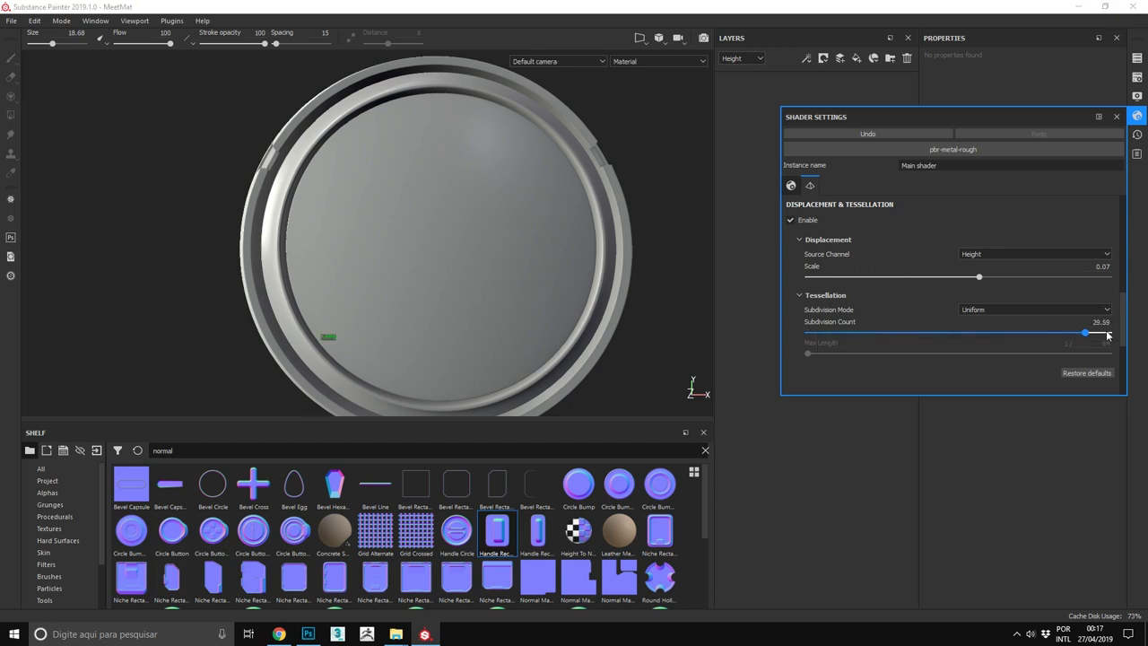
{"action": "left_click", "coordinate": [1116, 117]}
{"action": "mouse_move", "coordinate": [500, 210]}
{"action": "left_mouse_down", "text": "alt"}
{"action": "mouse_move", "coordinate": [590, 205]}
{"action": "mouse_move", "coordinate": [525, 224]}
{"action": "mouse_move", "coordinate": [495, 287]}
{"action": "mouse_move", "coordinate": [559, 257]}
{"action": "mouse_move", "coordinate": [533, 198]}
{"action": "mouse_move", "coordinate": [509, 280]}
{"action": "left_mouse_up", "text": "alt"}
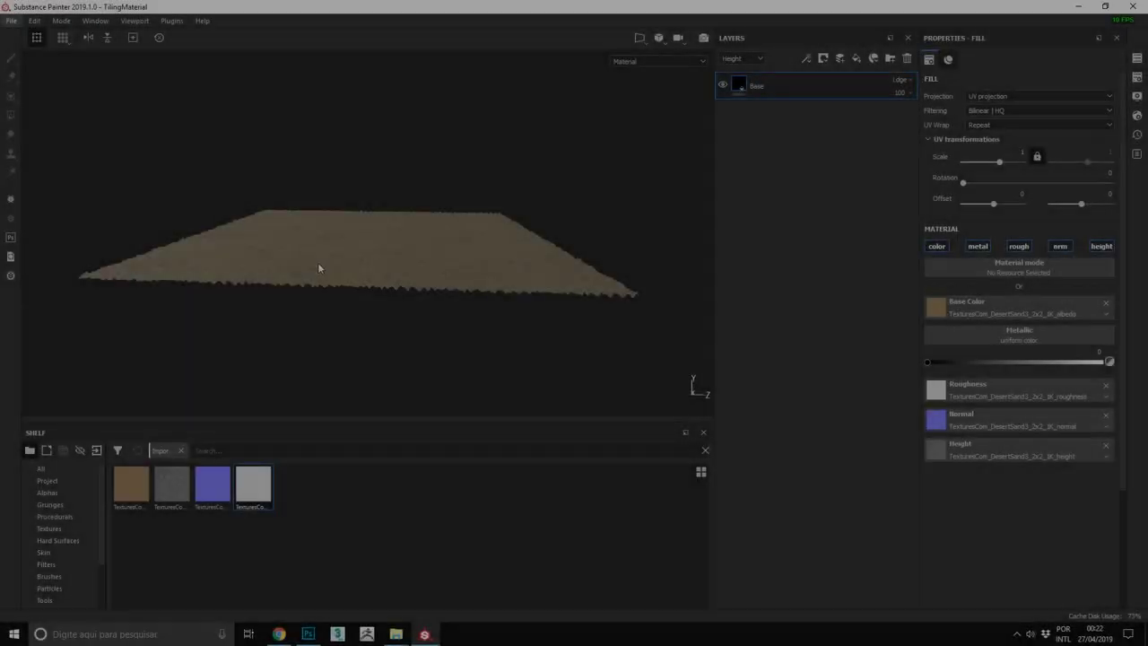
Step: Open the TilingMaterial project and orbit around the DesertSand3 plane to inspect its relief
{"action": "mouse_move", "coordinate": [319, 267]}
{"action": "left_mouse_down", "text": "alt"}
{"action": "mouse_move", "coordinate": [584, 305]}
{"action": "mouse_move", "coordinate": [418, 311]}
{"action": "mouse_move", "coordinate": [361, 282]}
{"action": "mouse_move", "coordinate": [422, 328]}
{"action": "mouse_move", "coordinate": [359, 302]}
{"action": "mouse_move", "coordinate": [298, 152]}
{"action": "left_mouse_up", "text": "alt"}
{"action": "scroll", "coordinate": [405, 290], "scroll_direction": "up", "scroll_amount": 3}
{"action": "left_click", "coordinate": [11, 19]}
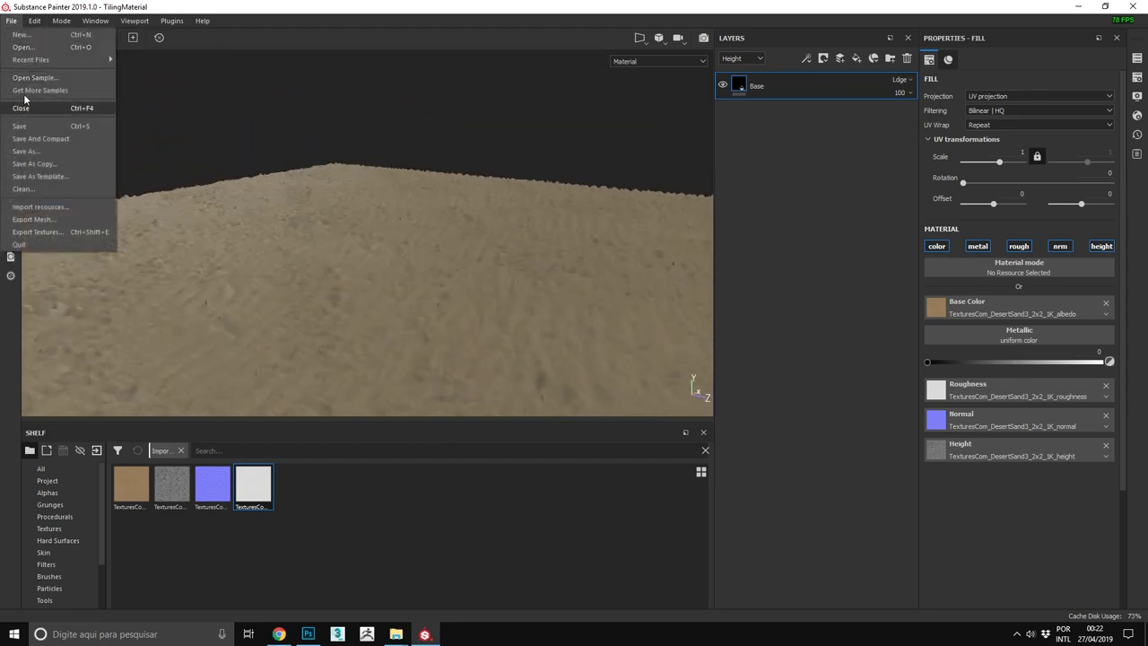
{"action": "mouse_move", "coordinate": [449, 189]}
{"action": "left_mouse_down", "text": "alt"}
{"action": "mouse_move", "coordinate": [415, 174]}
{"action": "mouse_move", "coordinate": [502, 323]}
{"action": "mouse_move", "coordinate": [303, 335]}
{"action": "left_mouse_up", "text": "alt"}
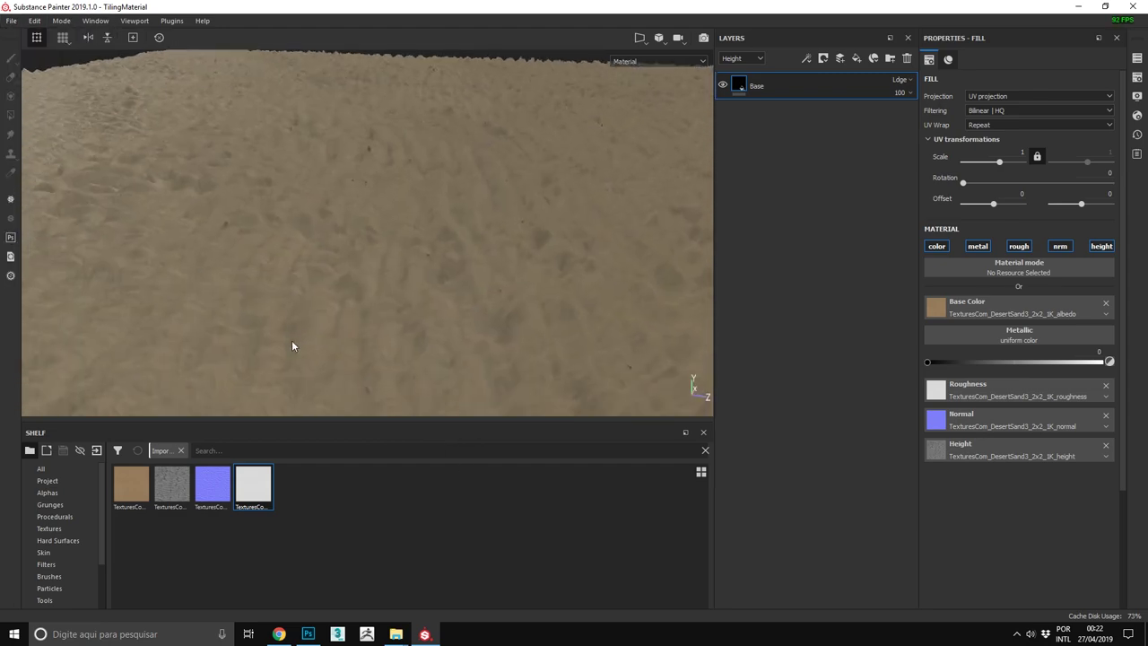
{"action": "left_click_drag", "start_coordinate": [554, 198], "coordinate": [373, 199], "text": "alt"}
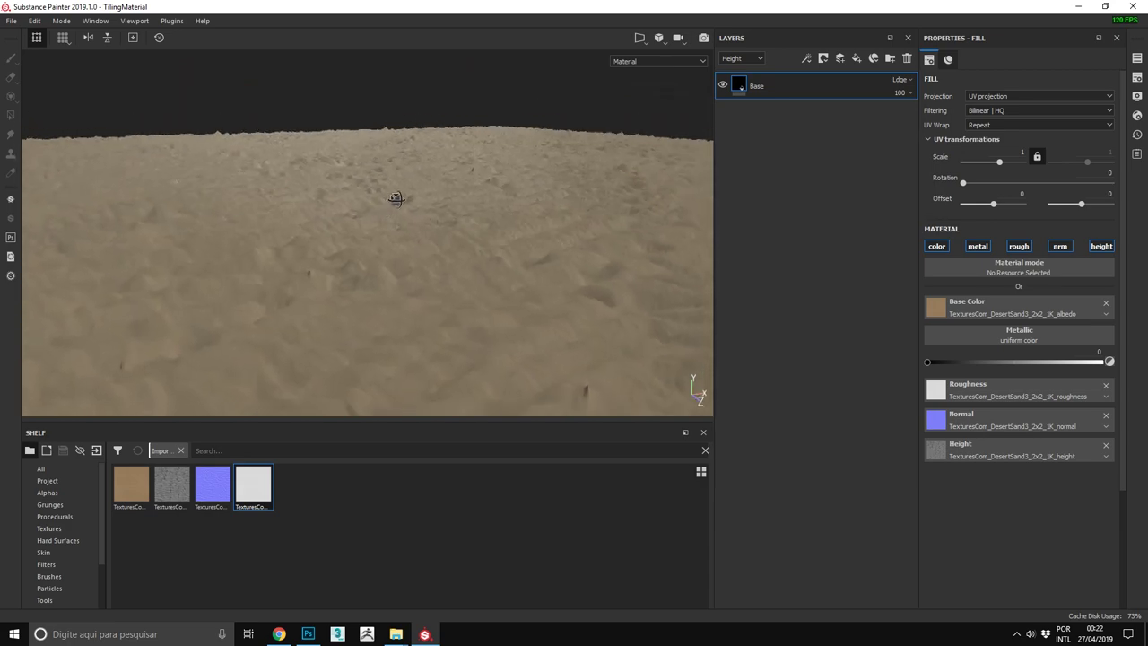
{"action": "mouse_move", "coordinate": [514, 203]}
{"action": "left_mouse_down", "text": "alt"}
{"action": "mouse_move", "coordinate": [371, 216]}
{"action": "mouse_move", "coordinate": [571, 218]}
{"action": "mouse_move", "coordinate": [395, 220]}
{"action": "mouse_move", "coordinate": [439, 184]}
{"action": "mouse_move", "coordinate": [386, 177]}
{"action": "mouse_move", "coordinate": [365, 395]}
{"action": "left_mouse_up", "text": "alt"}
{"action": "left_click_drag", "start_coordinate": [427, 344], "coordinate": [431, 215], "text": "alt"}
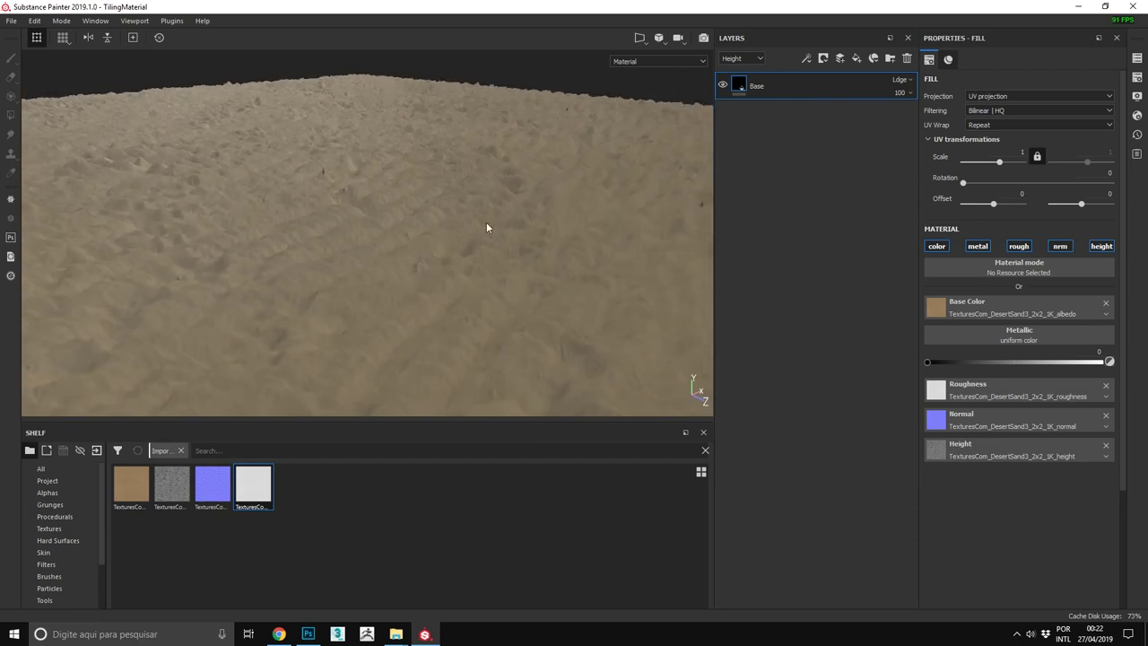
Step: Set the shader's displacement scale to 0.09 after briefly testing 0
{"action": "left_click", "coordinate": [1137, 117]}
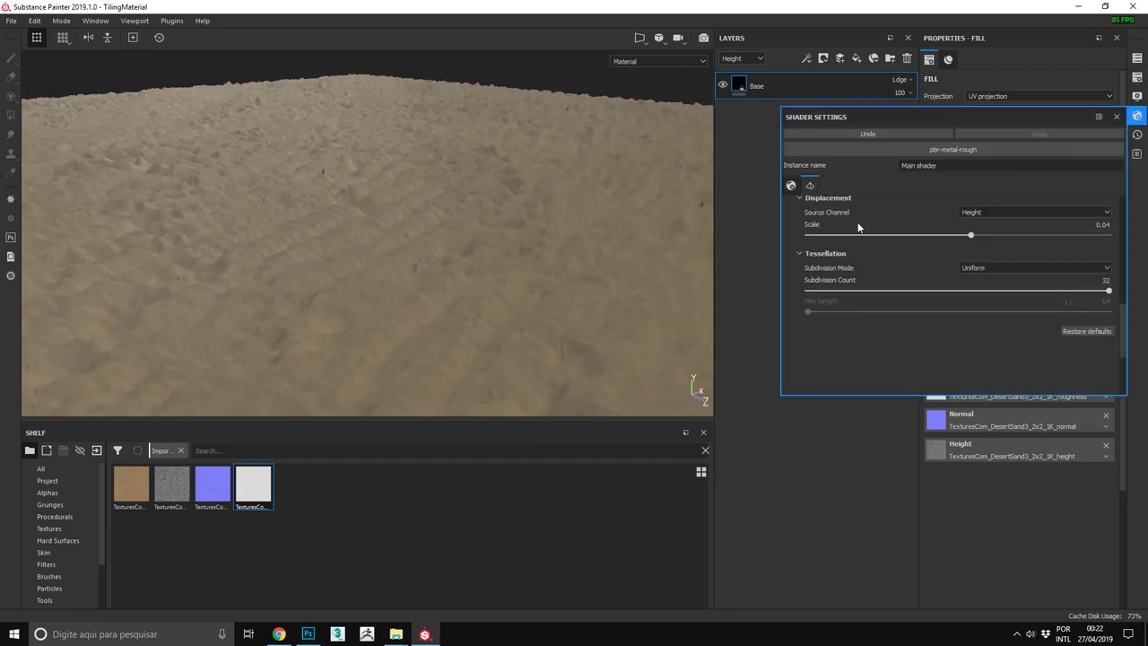
{"action": "scroll", "coordinate": [890, 254], "scroll_direction": "up", "scroll_amount": 4}
{"action": "scroll", "coordinate": [901, 248], "scroll_direction": "down", "scroll_amount": 3}
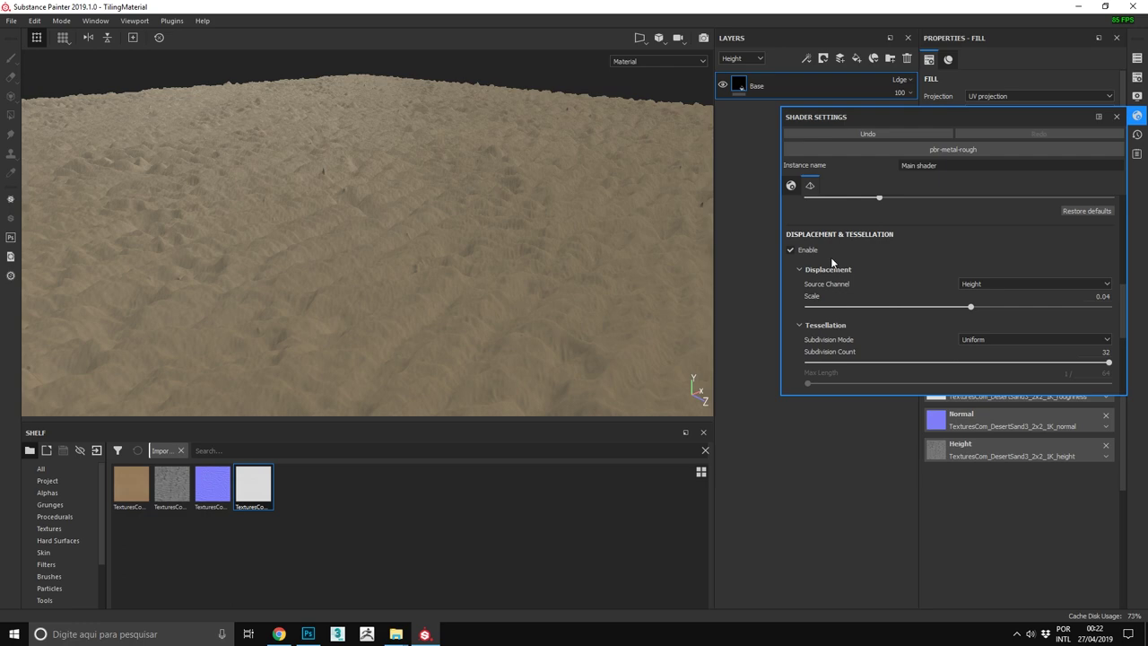
{"action": "scroll", "coordinate": [929, 271], "scroll_direction": "down", "scroll_amount": 1}
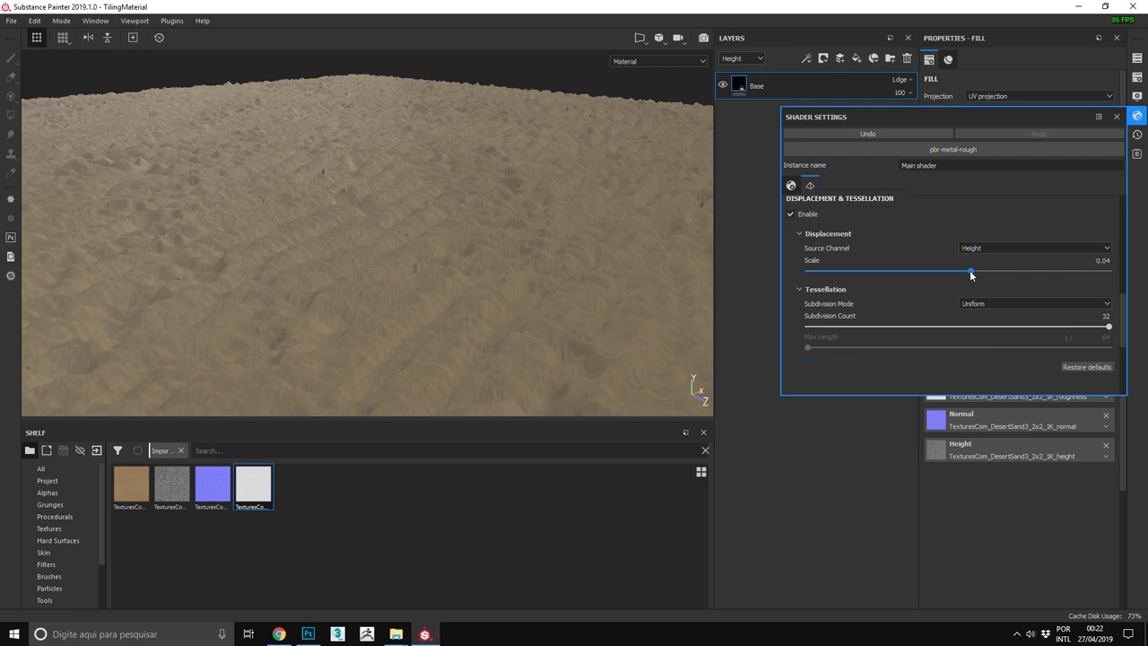
{"action": "mouse_move", "coordinate": [977, 272]}
{"action": "left_mouse_down"}
{"action": "mouse_move", "coordinate": [990, 271]}
{"action": "mouse_move", "coordinate": [949, 272]}
{"action": "mouse_move", "coordinate": [1030, 270]}
{"action": "mouse_move", "coordinate": [957, 271]}
{"action": "left_mouse_up"}
{"action": "mouse_move", "coordinate": [379, 277]}
{"action": "left_mouse_down", "text": "alt"}
{"action": "mouse_move", "coordinate": [395, 163]}
{"action": "mouse_move", "coordinate": [376, 267]}
{"action": "left_mouse_up", "text": "alt"}
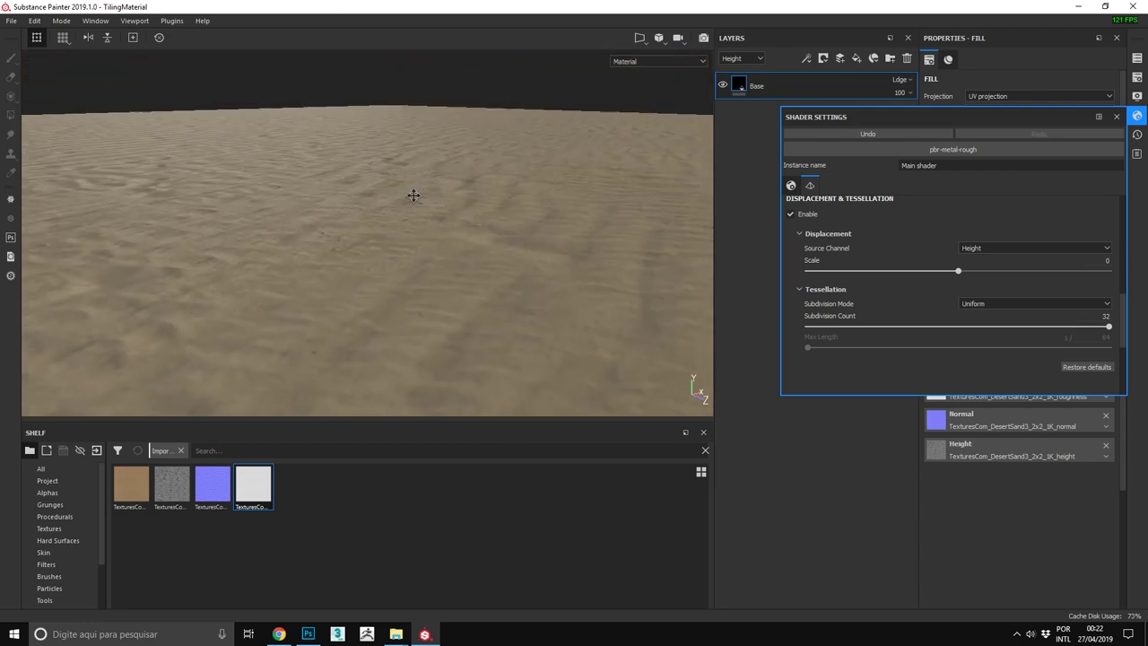
{"action": "left_click_drag", "start_coordinate": [975, 273], "coordinate": [988, 272]}
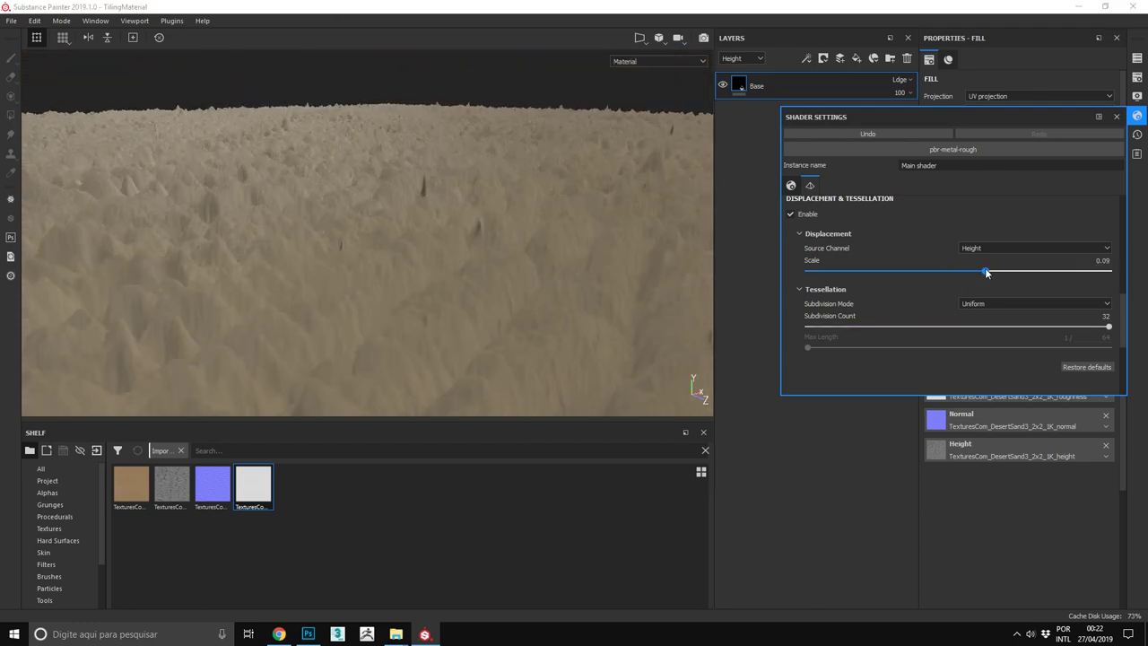
Step: Orbit closely over the raised sand terrain and close the shader settings
{"action": "left_click_drag", "start_coordinate": [545, 251], "coordinate": [363, 34], "text": "alt"}
{"action": "mouse_move", "coordinate": [402, 145]}
{"action": "left_mouse_down", "text": "alt"}
{"action": "mouse_move", "coordinate": [436, 170]}
{"action": "mouse_move", "coordinate": [505, 187]}
{"action": "left_mouse_up", "text": "alt"}
{"action": "mouse_move", "coordinate": [511, 138]}
{"action": "right_mouse_down", "text": "alt"}
{"action": "mouse_move", "coordinate": [479, 281]}
{"action": "mouse_move", "coordinate": [502, 131]}
{"action": "right_mouse_up", "text": "alt"}
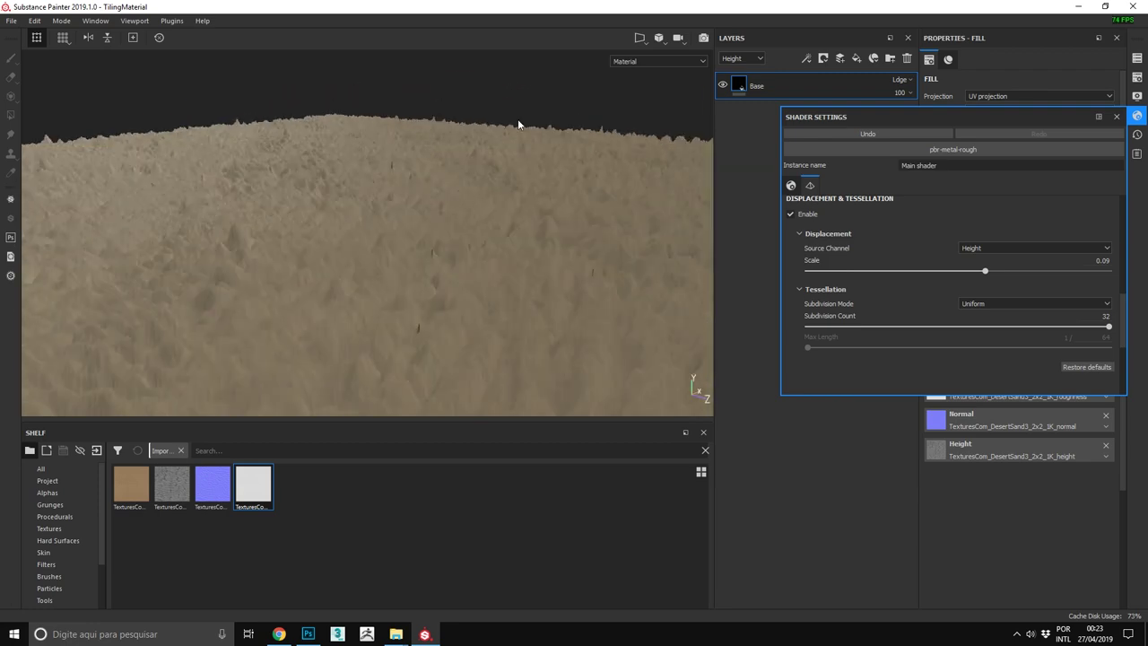
{"action": "left_click", "coordinate": [1116, 117]}
{"action": "mouse_move", "coordinate": [387, 203]}
{"action": "left_mouse_down", "text": "alt"}
{"action": "mouse_move", "coordinate": [274, 141]}
{"action": "mouse_move", "coordinate": [264, 274]}
{"action": "mouse_move", "coordinate": [27, 213]}
{"action": "mouse_move", "coordinate": [256, 258]}
{"action": "mouse_move", "coordinate": [346, 200]}
{"action": "left_mouse_up", "text": "alt"}
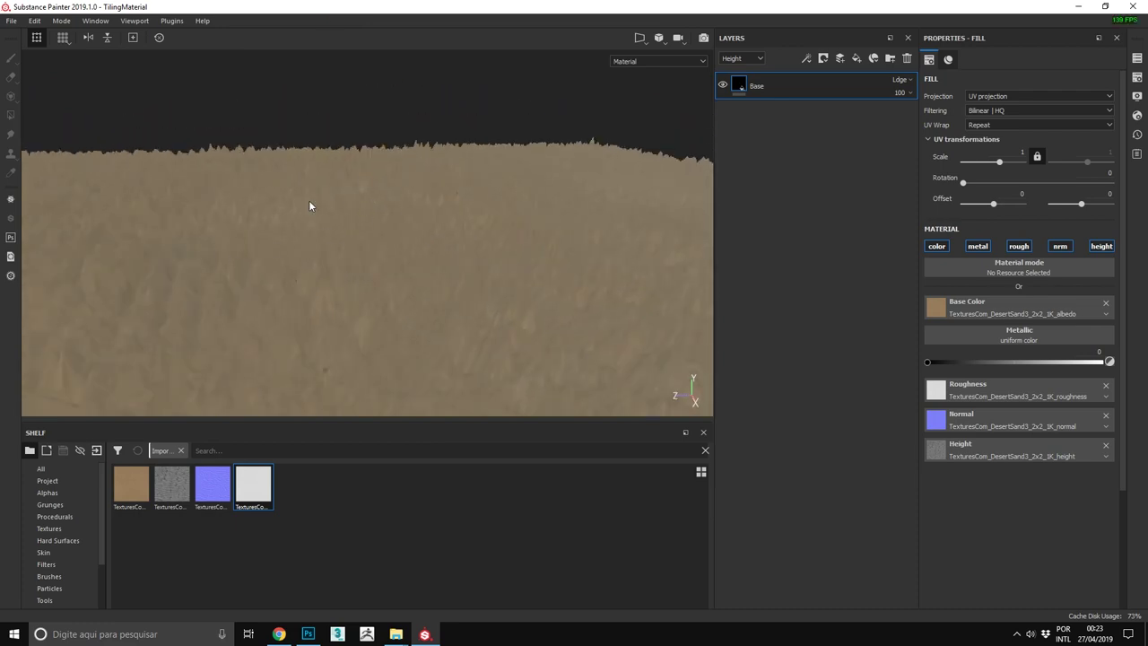
{"action": "mouse_move", "coordinate": [304, 264]}
{"action": "left_mouse_down", "text": "alt"}
{"action": "mouse_move", "coordinate": [610, 275]}
{"action": "mouse_move", "coordinate": [463, 194]}
{"action": "mouse_move", "coordinate": [282, 236]}
{"action": "mouse_move", "coordinate": [399, 249]}
{"action": "mouse_move", "coordinate": [302, 290]}
{"action": "mouse_move", "coordinate": [354, 266]}
{"action": "mouse_move", "coordinate": [369, 429]}
{"action": "mouse_move", "coordinate": [202, 248]}
{"action": "mouse_move", "coordinate": [397, 249]}
{"action": "mouse_move", "coordinate": [443, 353]}
{"action": "mouse_move", "coordinate": [367, 299]}
{"action": "mouse_move", "coordinate": [207, 296]}
{"action": "left_mouse_up", "text": "alt"}
{"action": "key", "text": "c"}
{"action": "mouse_move", "coordinate": [524, 256]}
{"action": "left_mouse_down", "text": "alt"}
{"action": "mouse_move", "coordinate": [350, 171]}
{"action": "mouse_move", "coordinate": [609, 40]}
{"action": "left_mouse_up", "text": "alt"}
{"action": "mouse_move", "coordinate": [496, 185]}
{"action": "left_mouse_down", "text": "alt"}
{"action": "mouse_move", "coordinate": [359, 103]}
{"action": "mouse_move", "coordinate": [461, 128]}
{"action": "mouse_move", "coordinate": [476, 305]}
{"action": "left_mouse_up", "text": "alt"}
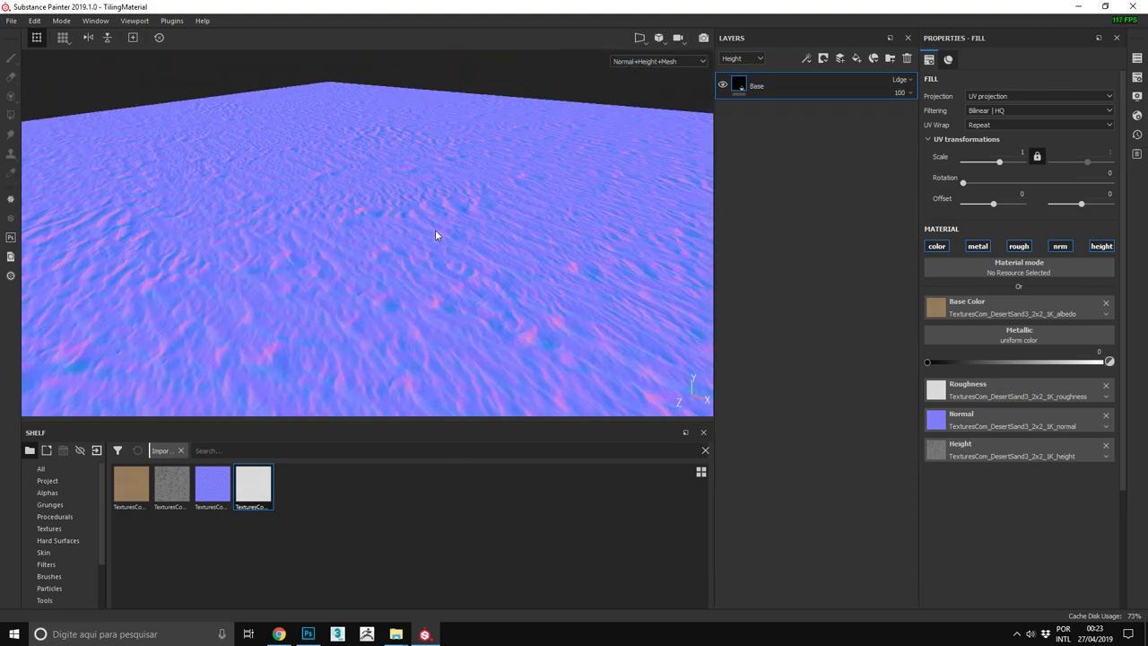
{"action": "key", "text": "m"}
{"action": "left_click_drag", "start_coordinate": [340, 199], "coordinate": [538, 161], "text": "alt"}
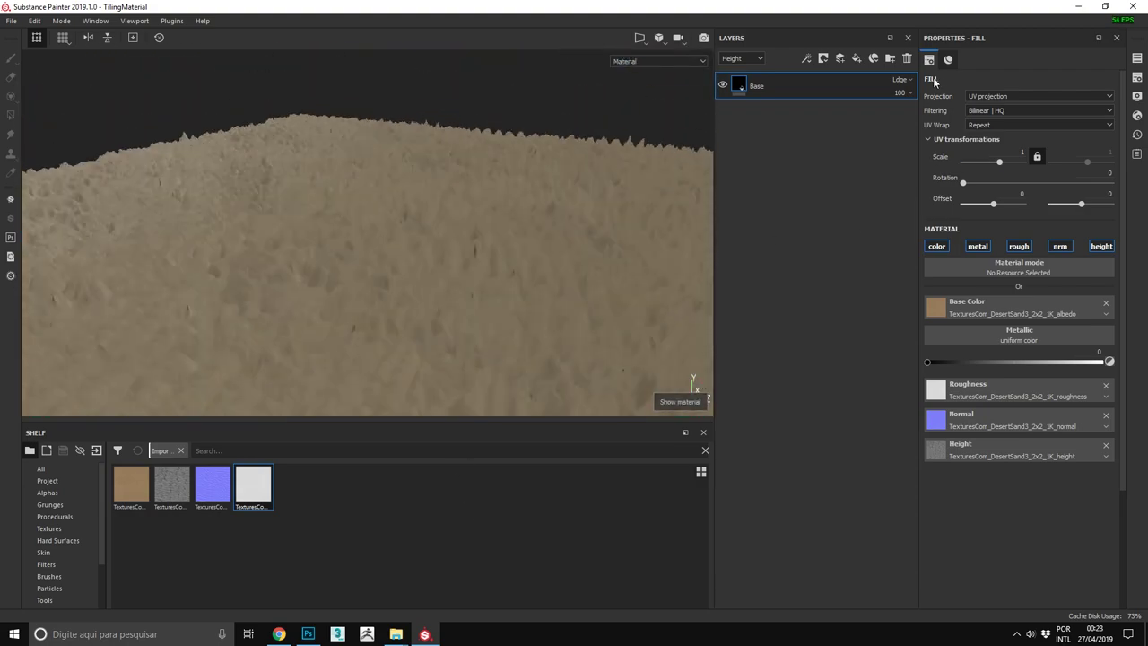
{"action": "left_click", "coordinate": [855, 61]}
Step: Turn off normal, roughness, metal and colour on Fill layer 1, leaving only height
{"action": "left_click_drag", "start_coordinate": [538, 169], "coordinate": [543, 111], "text": "alt"}
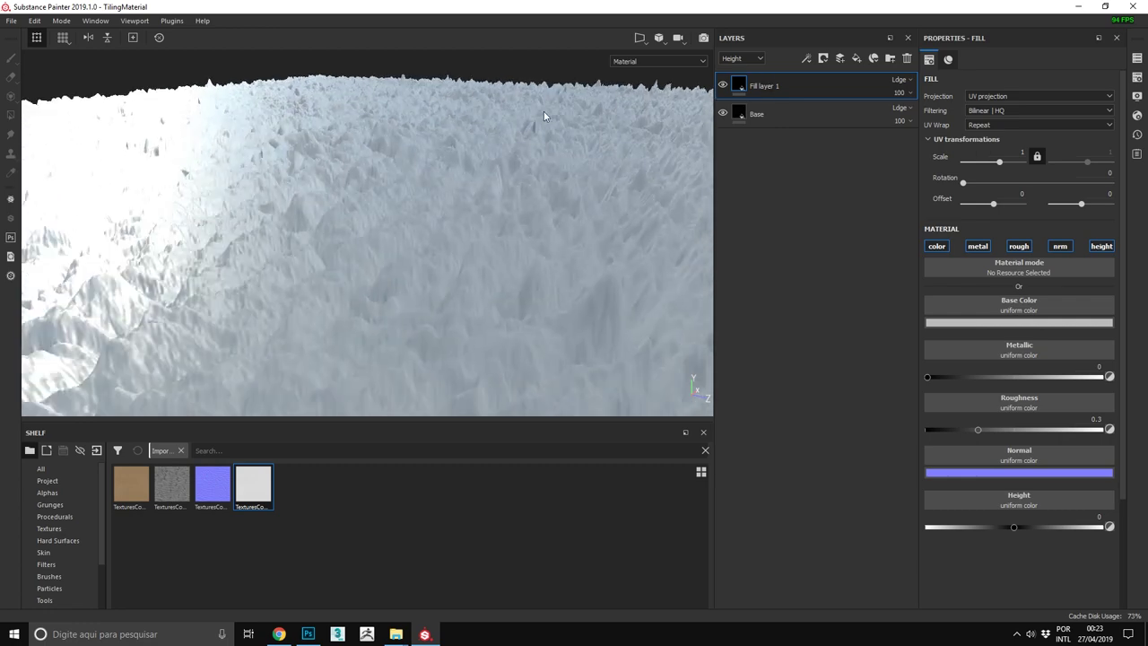
{"action": "left_click", "coordinate": [1059, 246]}
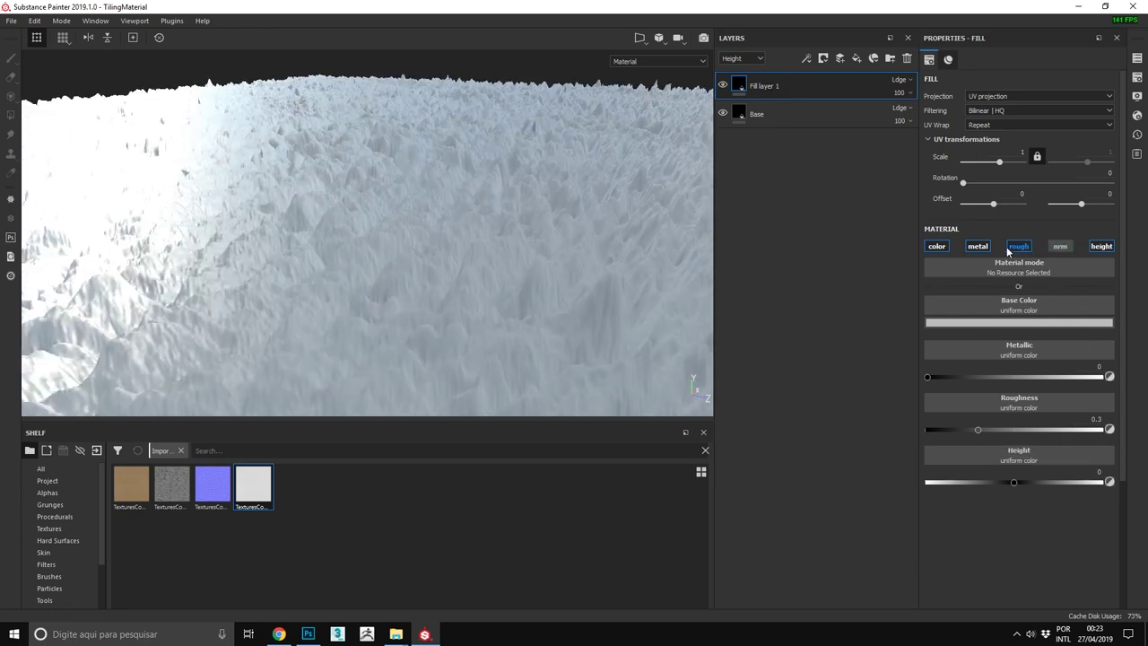
{"action": "left_click", "coordinate": [1019, 246]}
{"action": "left_click", "coordinate": [978, 246]}
{"action": "left_click", "coordinate": [936, 246]}
Step: Add a Height To Normal filter to Fill layer 1
{"action": "left_click", "coordinate": [806, 58]}
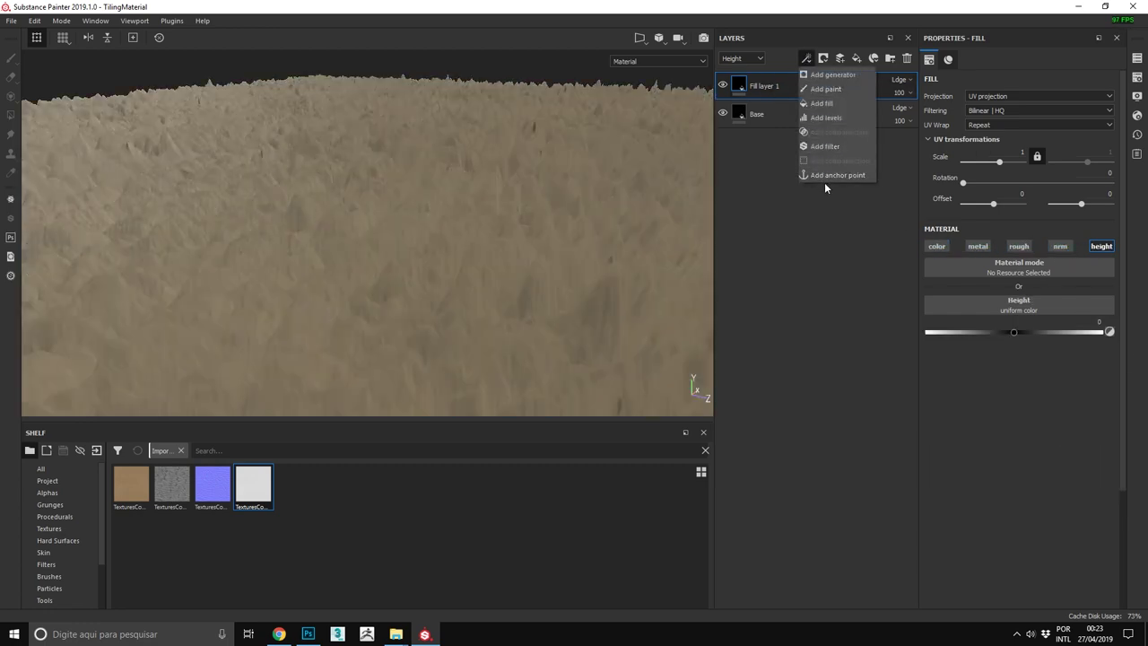
{"action": "left_click", "coordinate": [825, 147]}
{"action": "left_click", "coordinate": [987, 97]}
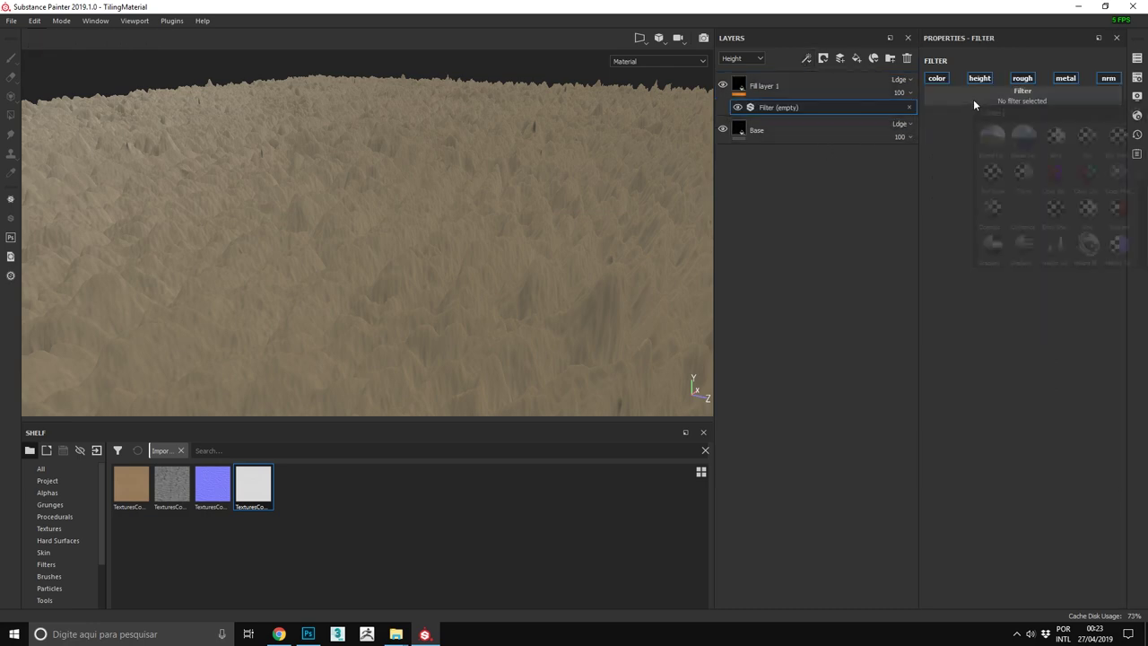
{"action": "left_click", "coordinate": [1119, 245]}
{"action": "left_click_drag", "start_coordinate": [457, 121], "coordinate": [455, 146], "text": "alt"}
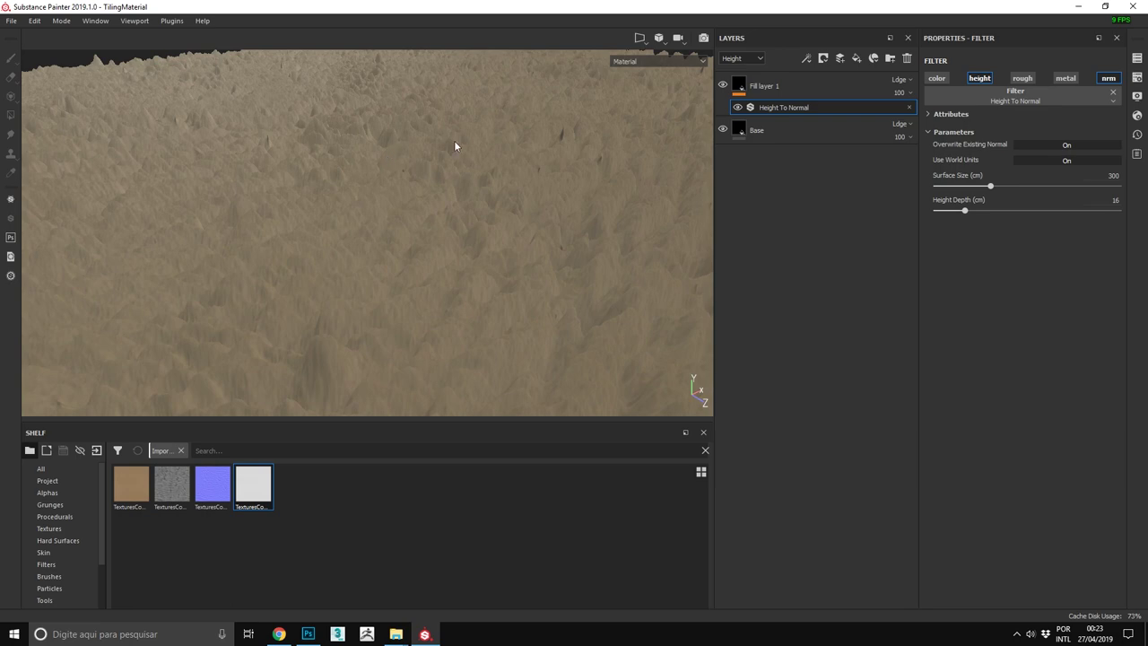
Step: Keep the Height channel and set Fill layer 1's blend mode to Passthrough
{"action": "left_click", "coordinate": [743, 59]}
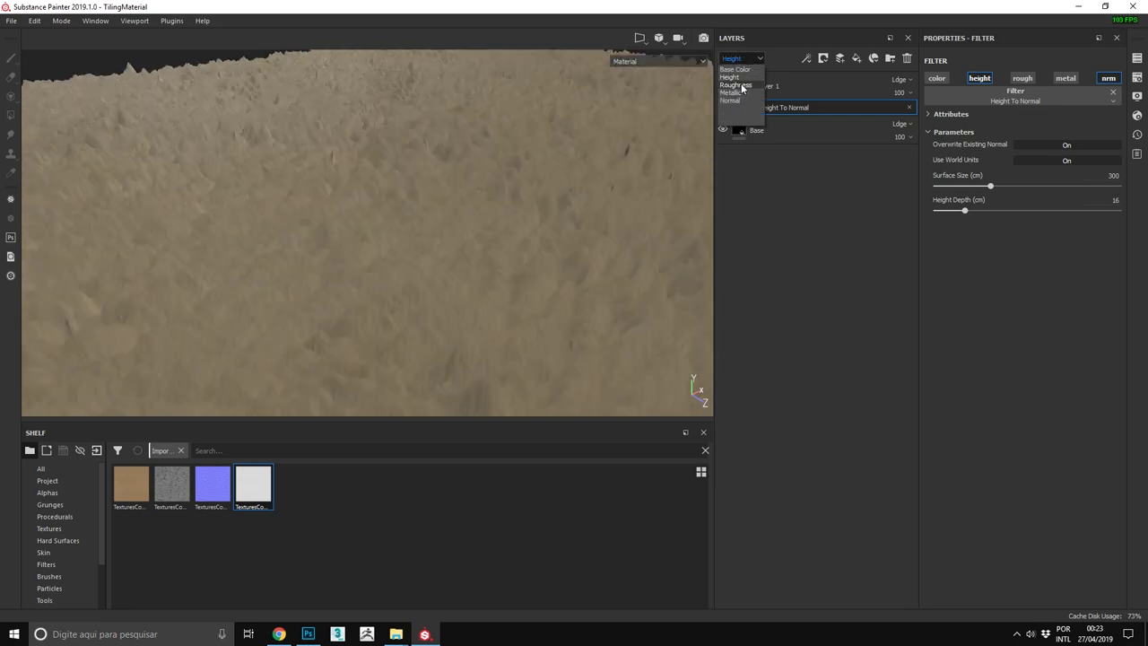
{"action": "left_click", "coordinate": [744, 78]}
{"action": "left_click", "coordinate": [899, 80]}
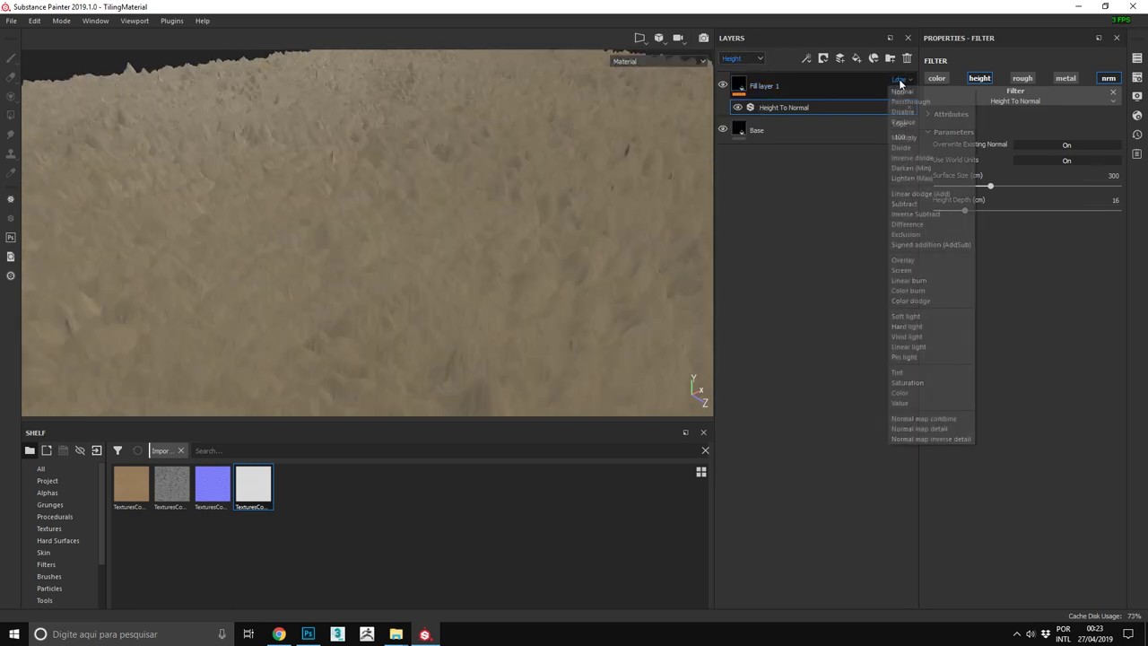
{"action": "left_click", "coordinate": [907, 103]}
{"action": "left_click_drag", "start_coordinate": [628, 135], "coordinate": [473, 161], "text": "alt"}
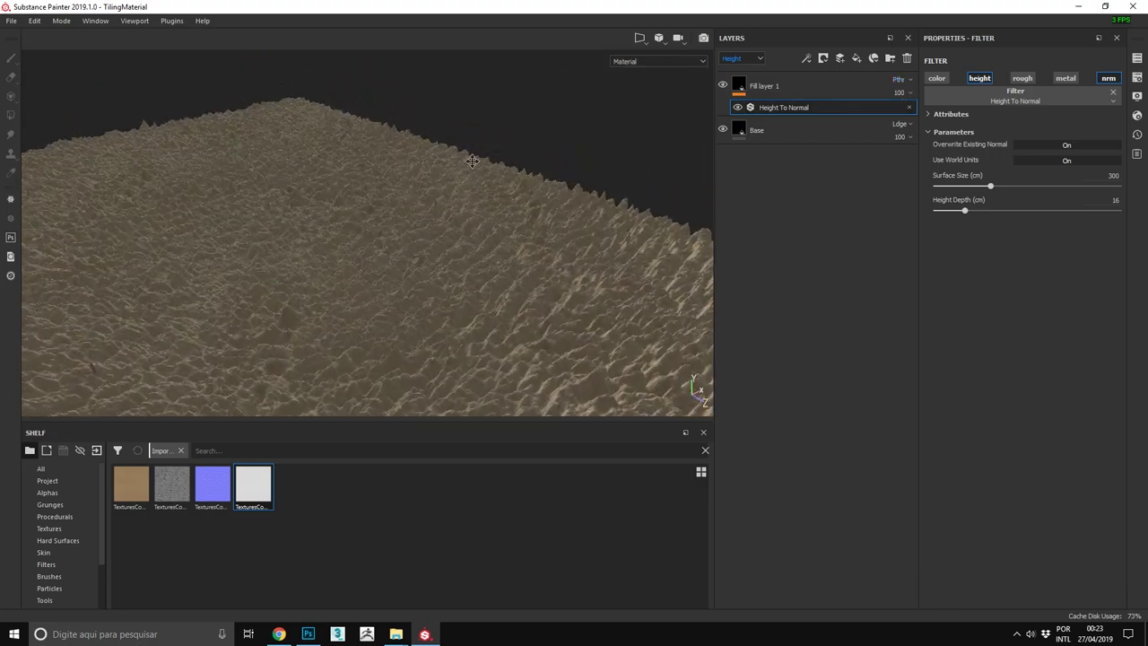
{"action": "left_click_drag", "start_coordinate": [348, 228], "coordinate": [377, 242], "text": "alt"}
Step: Compare the terrain in channel preview and with Fill layer 1 hidden, then return to material view
{"action": "key", "text": "c"}
{"action": "mouse_move", "coordinate": [377, 242]}
{"action": "right_mouse_down", "text": "alt"}
{"action": "mouse_move", "coordinate": [386, 268]}
{"action": "mouse_move", "coordinate": [731, 115]}
{"action": "right_mouse_up", "text": "alt"}
{"action": "left_click", "coordinate": [724, 86]}
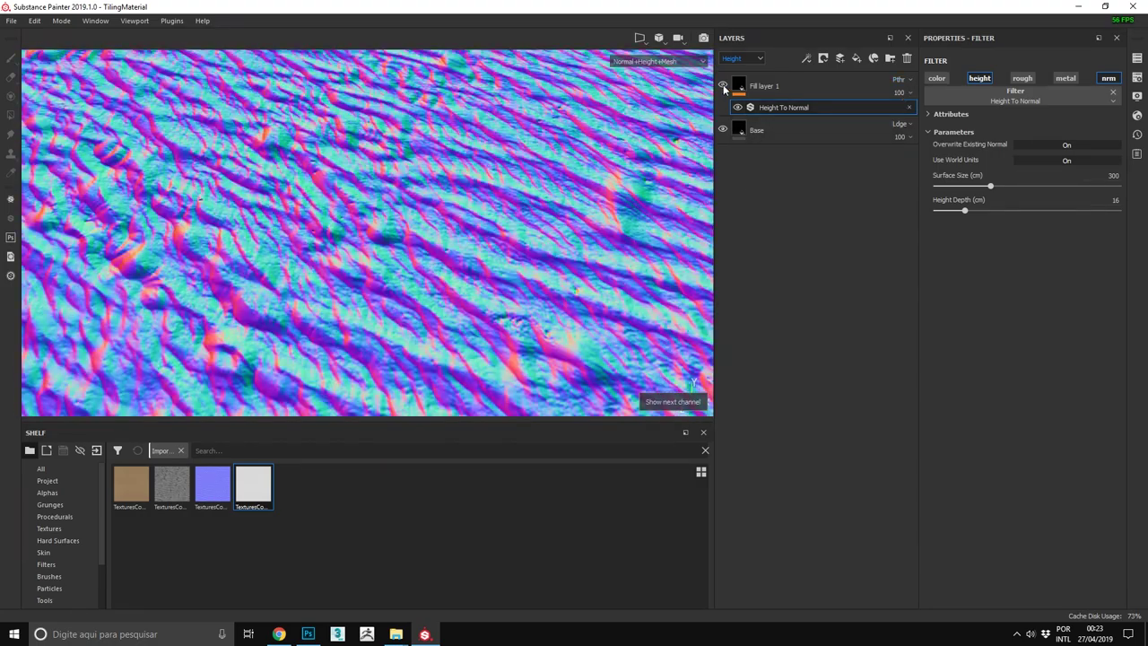
{"action": "key", "text": "m"}
{"action": "left_click_drag", "start_coordinate": [476, 188], "coordinate": [451, 141], "text": "alt"}
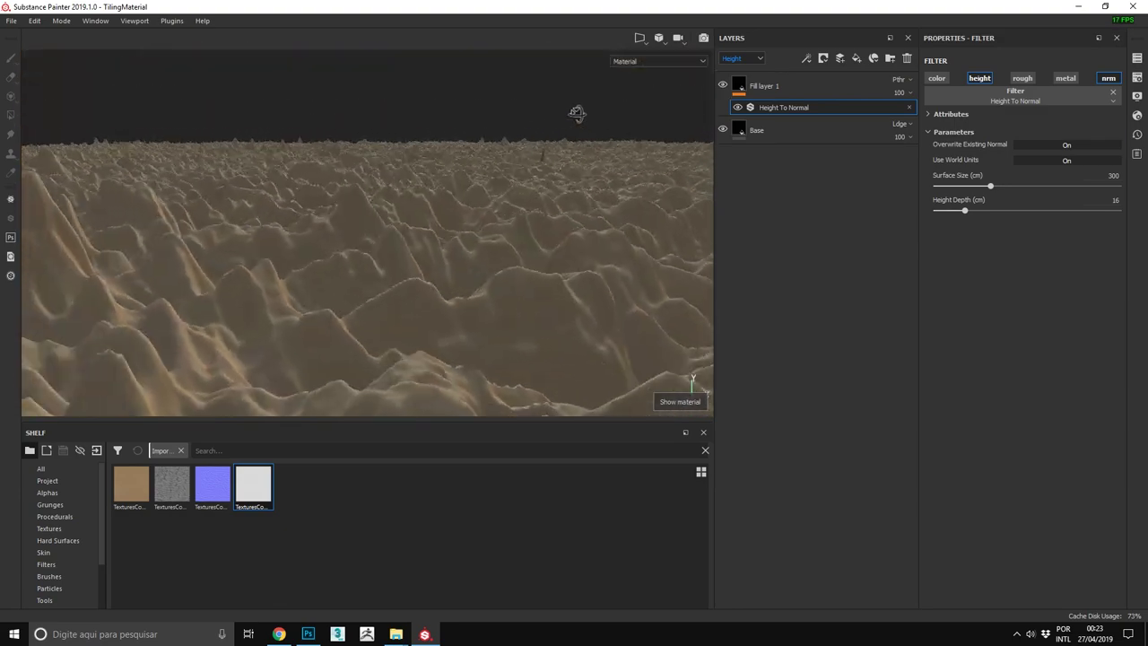
{"action": "left_click_drag", "start_coordinate": [451, 141], "coordinate": [458, 180], "text": "alt"}
Step: Check the Base layer's desert sand height texture, keep it, and add Fill layer 2 above Base
{"action": "left_click", "coordinate": [820, 134]}
{"action": "key", "text": "c"}
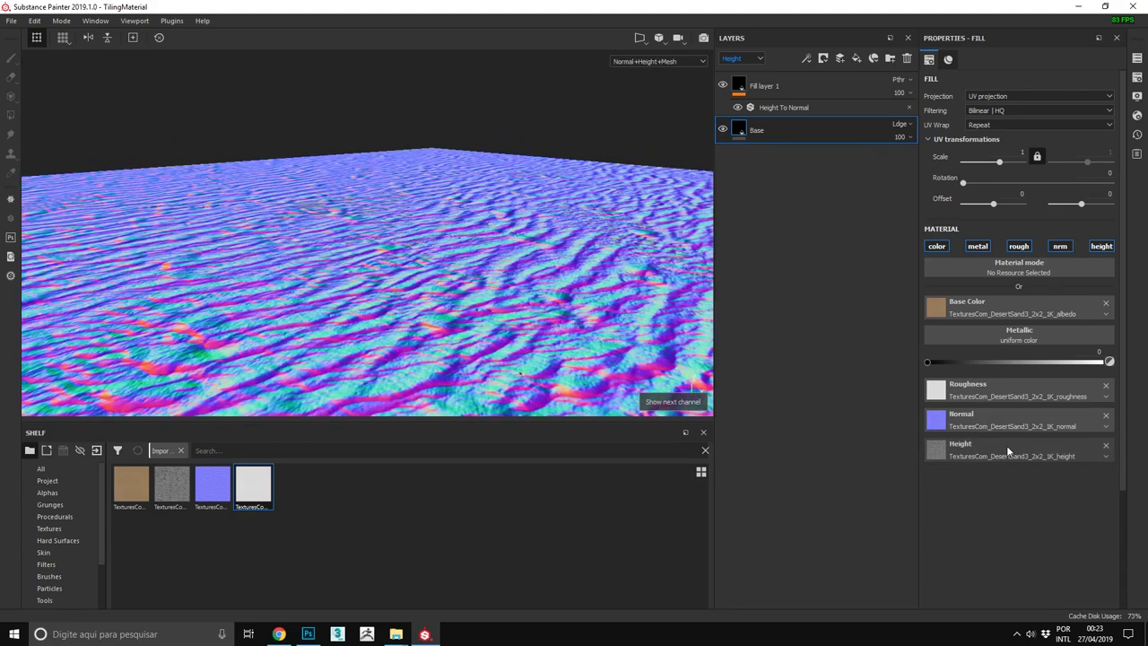
{"action": "key", "text": "m"}
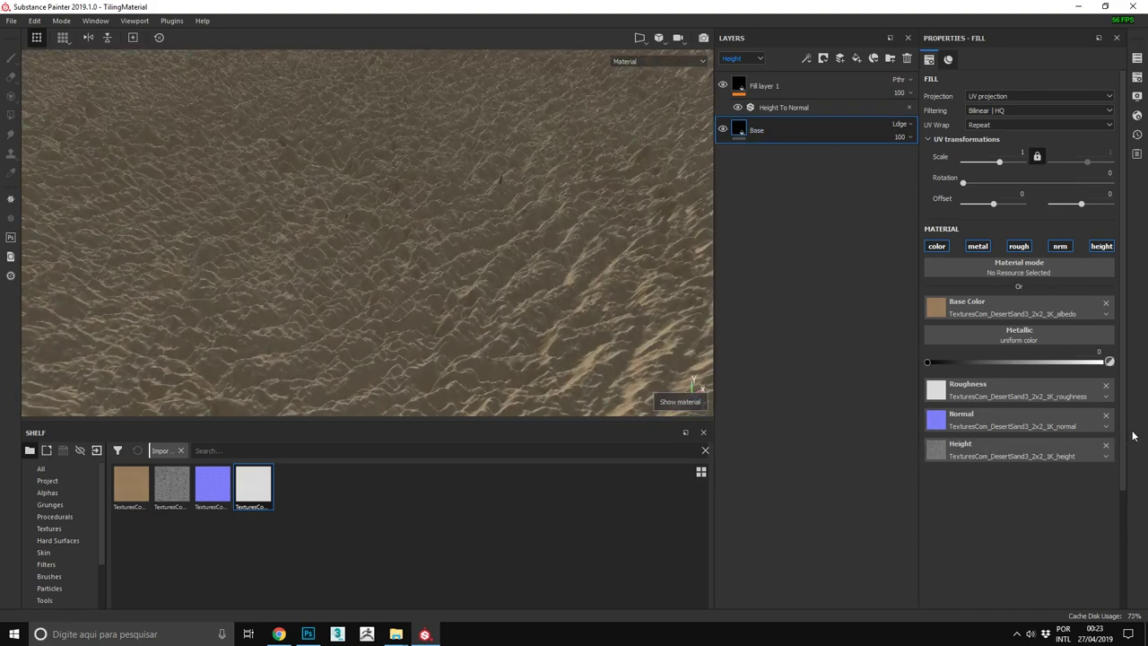
{"action": "left_click", "coordinate": [1105, 447]}
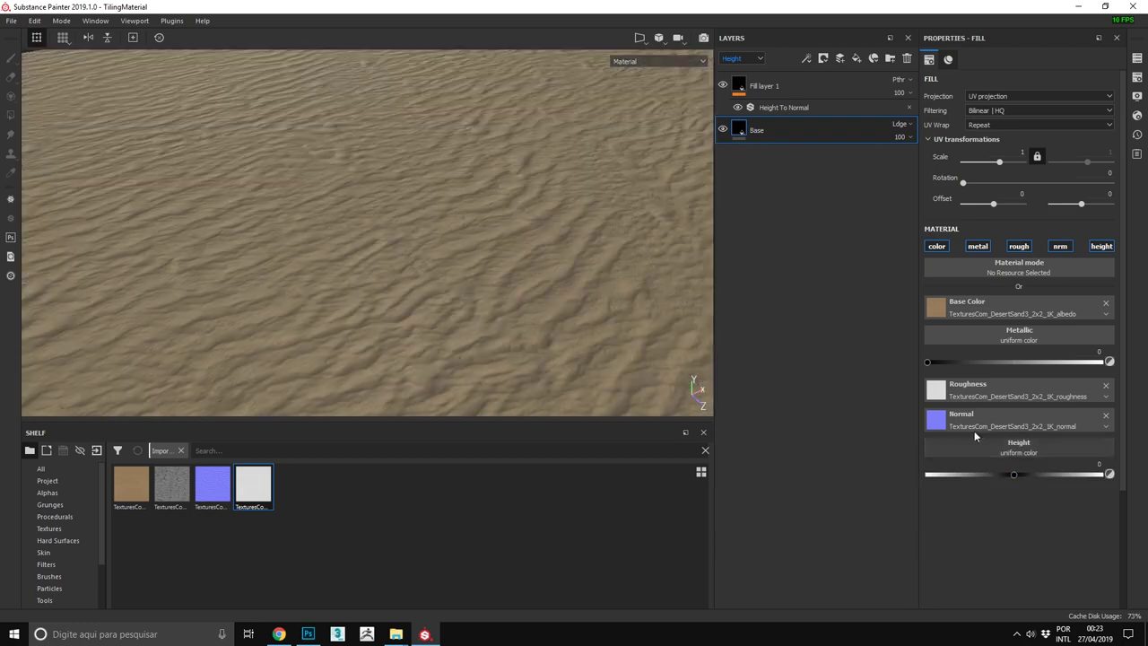
{"action": "key", "text": "ctrl+z"}
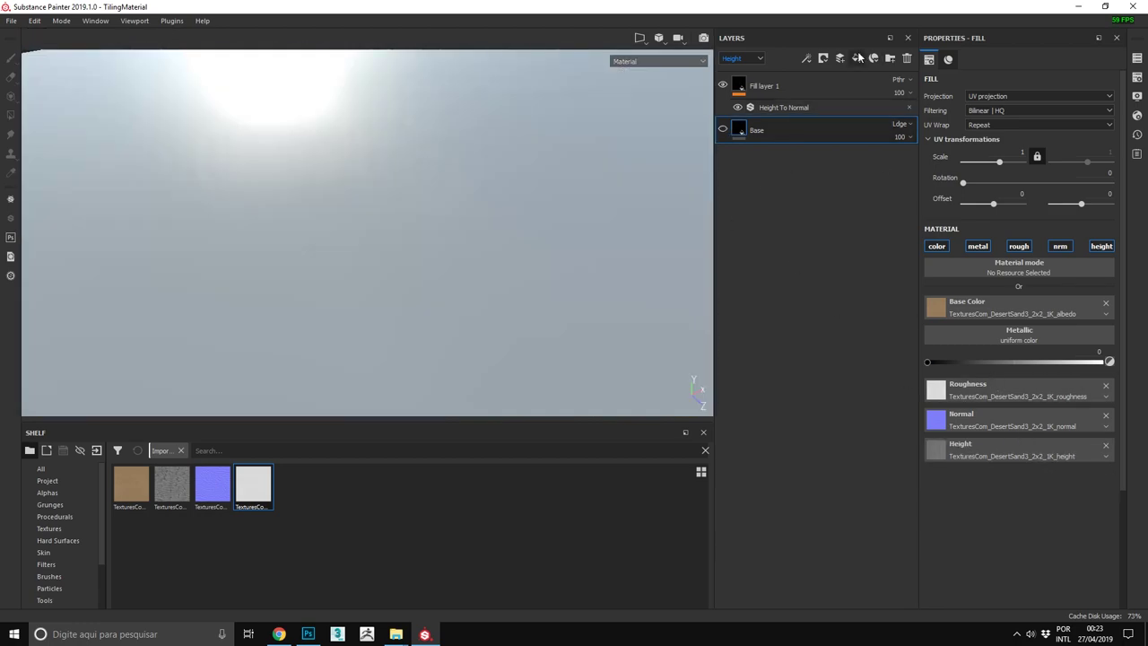
{"action": "left_click", "coordinate": [859, 58]}
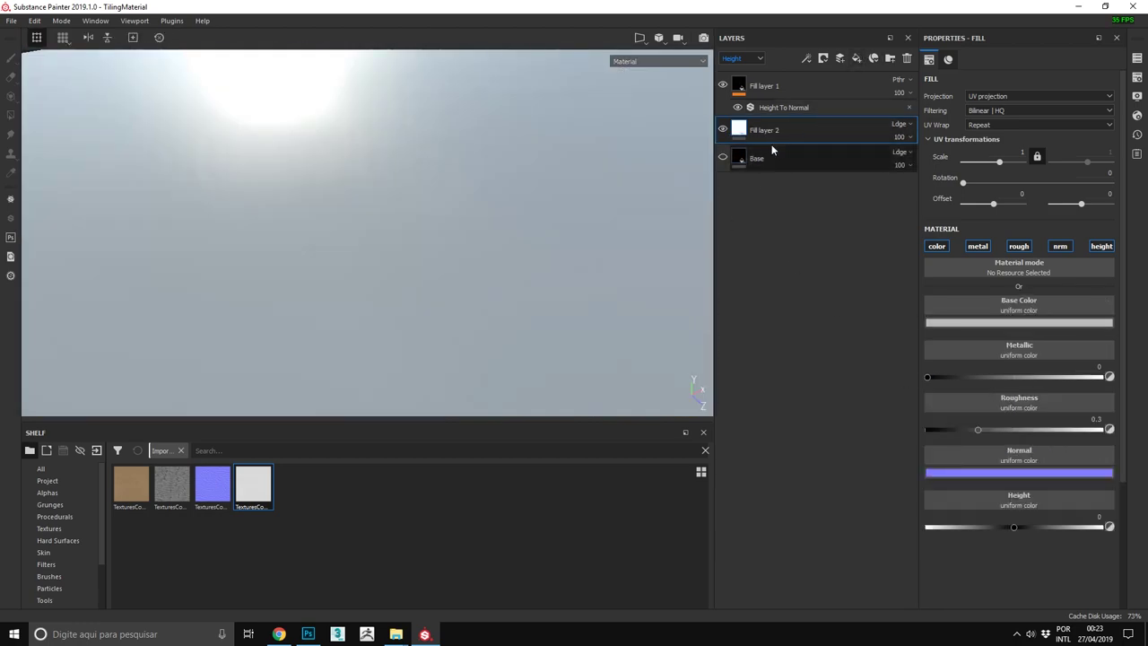
{"action": "key", "text": "ctrl+z"}
{"action": "left_click", "coordinate": [840, 58]}
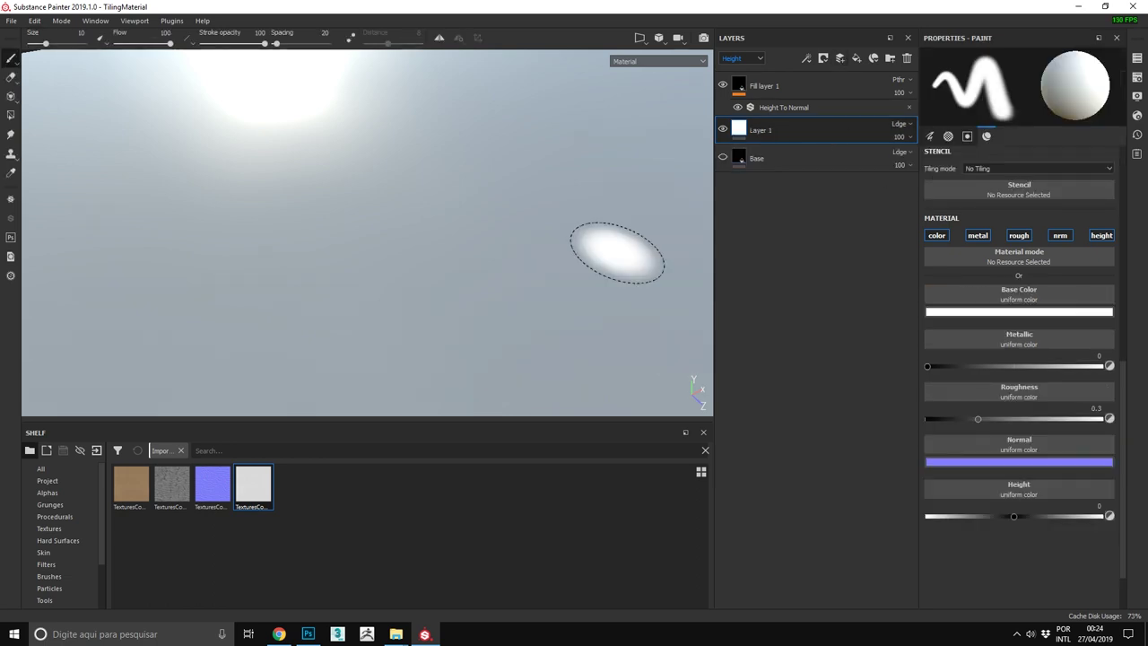
{"action": "left_click", "coordinate": [1065, 235]}
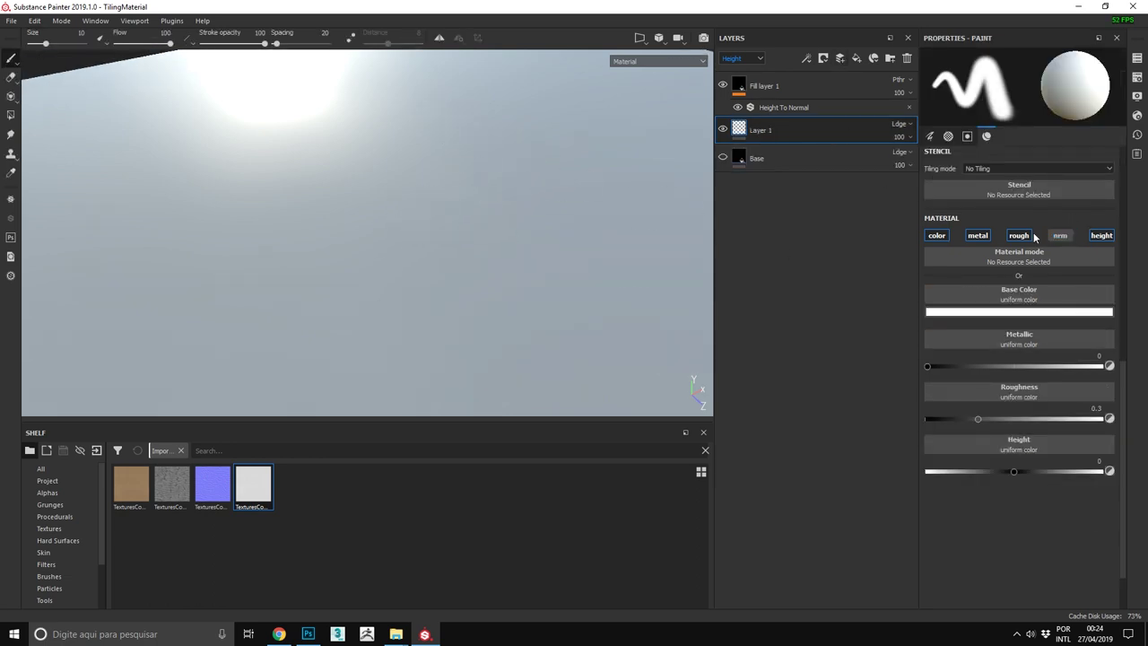
{"action": "left_click", "coordinate": [977, 235]}
{"action": "left_click", "coordinate": [1019, 235]}
{"action": "left_click", "coordinate": [936, 235]}
{"action": "mouse_move", "coordinate": [502, 211]}
{"action": "left_mouse_down"}
{"action": "mouse_move", "coordinate": [538, 282]}
{"action": "mouse_move", "coordinate": [461, 295]}
{"action": "left_mouse_up"}
{"action": "mouse_move", "coordinate": [579, 251]}
{"action": "left_mouse_down", "text": "alt"}
{"action": "mouse_move", "coordinate": [595, 194]}
{"action": "mouse_move", "coordinate": [952, 341]}
{"action": "left_mouse_up", "text": "alt"}
{"action": "left_click", "coordinate": [1060, 319]}
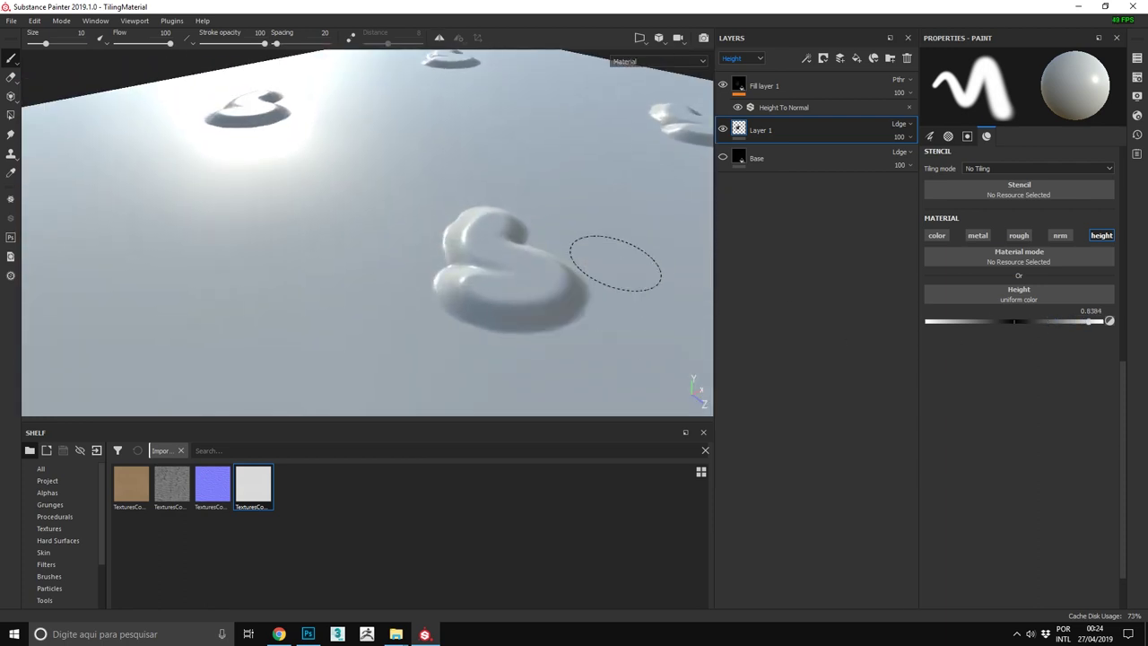
{"action": "left_click_drag", "start_coordinate": [605, 257], "coordinate": [551, 295]}
{"action": "left_click", "coordinate": [1072, 320]}
{"action": "mouse_move", "coordinate": [443, 251]}
{"action": "left_mouse_down"}
{"action": "mouse_move", "coordinate": [545, 269]}
{"action": "mouse_move", "coordinate": [708, 143]}
{"action": "left_mouse_up"}
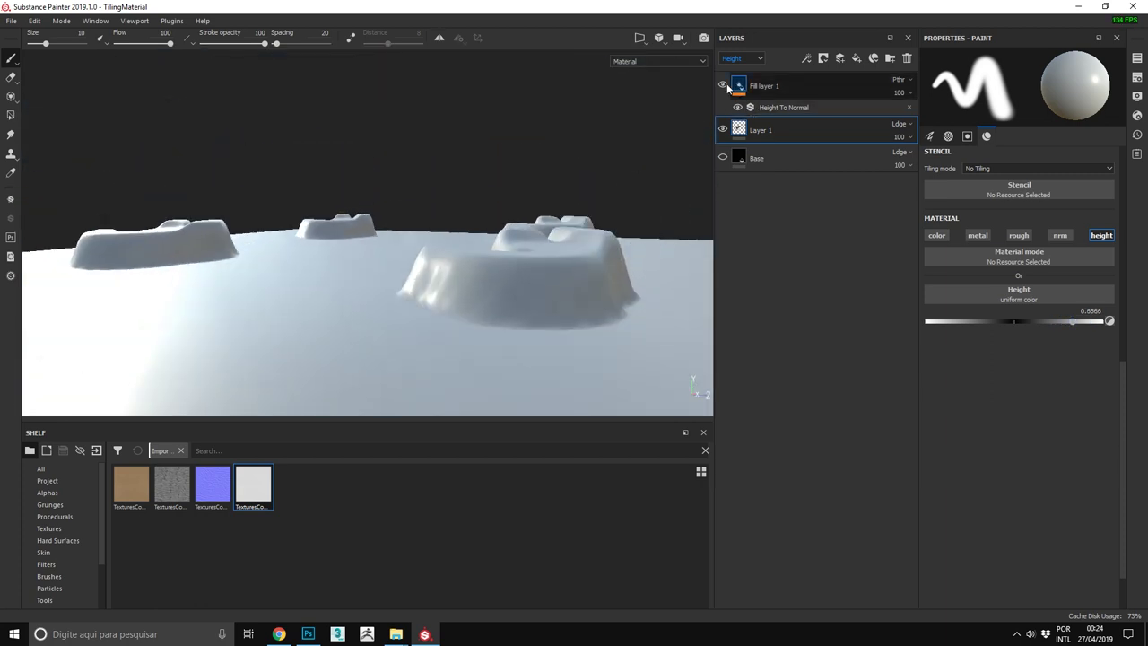
{"action": "left_click", "coordinate": [722, 86]}
{"action": "left_click", "coordinate": [722, 85]}
{"action": "left_click", "coordinate": [723, 85]}
{"action": "left_click", "coordinate": [723, 85]}
{"action": "left_click", "coordinate": [727, 85]}
{"action": "left_click", "coordinate": [726, 84]}
{"action": "left_click", "coordinate": [727, 84]}
{"action": "left_click", "coordinate": [726, 84]}
{"action": "key", "text": "c"}
{"action": "key", "text": "m"}
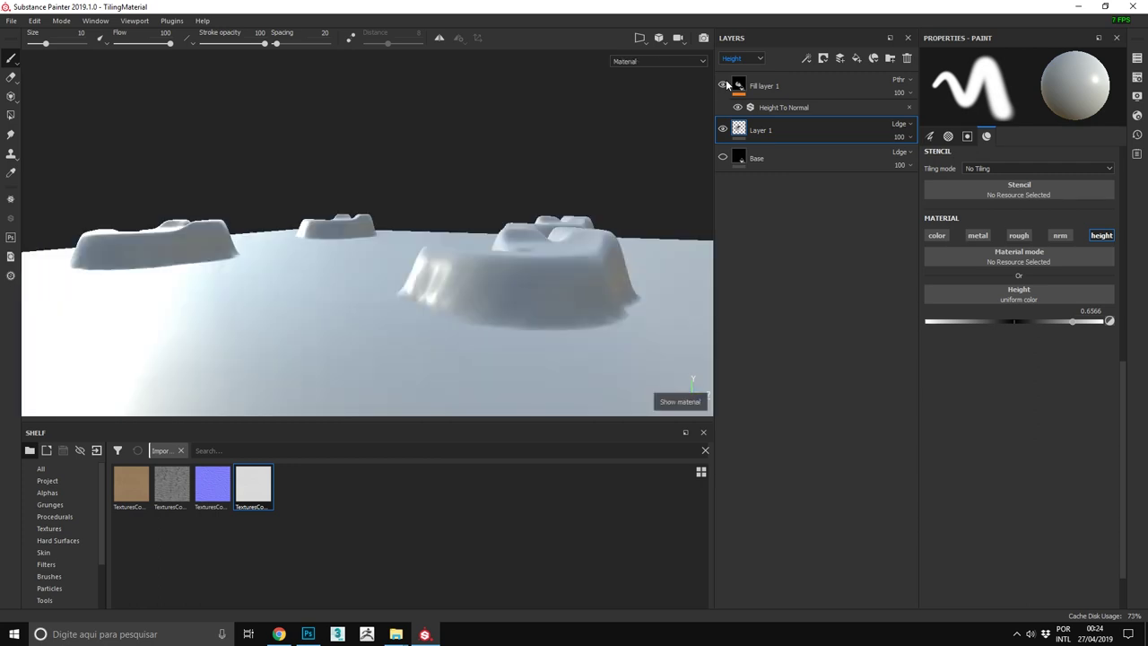
{"action": "key", "text": "c"}
{"action": "key", "text": "m"}
{"action": "left_click", "coordinate": [723, 85]}
{"action": "left_click", "coordinate": [723, 86]}
{"action": "mouse_move", "coordinate": [449, 140]}
{"action": "left_mouse_down", "text": "alt"}
{"action": "mouse_move", "coordinate": [512, 243]}
{"action": "mouse_move", "coordinate": [501, 292]}
{"action": "mouse_move", "coordinate": [233, 256]}
{"action": "mouse_move", "coordinate": [287, 195]}
{"action": "mouse_move", "coordinate": [291, 208]}
{"action": "left_mouse_up", "text": "alt"}
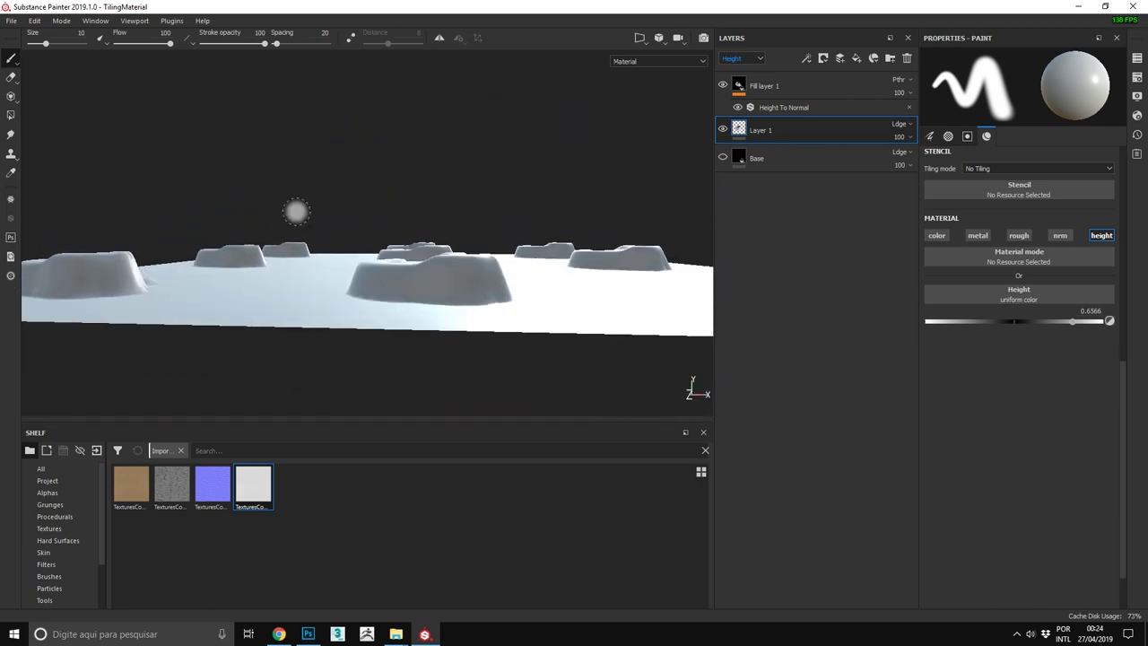
{"action": "key", "text": "4"}
{"action": "left_click_drag", "start_coordinate": [575, 163], "coordinate": [356, 289], "text": "alt"}
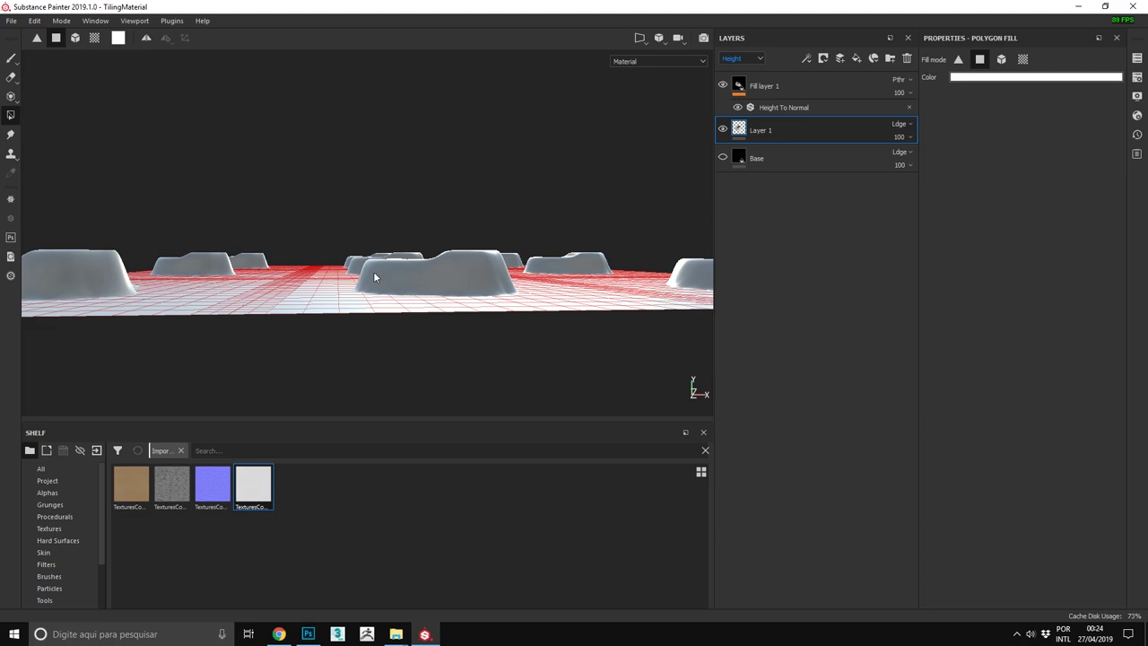
{"action": "mouse_move", "coordinate": [514, 278]}
{"action": "left_mouse_down", "text": "alt"}
{"action": "mouse_move", "coordinate": [479, 335]}
{"action": "mouse_move", "coordinate": [487, 320]}
{"action": "mouse_move", "coordinate": [576, 297]}
{"action": "mouse_move", "coordinate": [596, 273]}
{"action": "mouse_move", "coordinate": [449, 300]}
{"action": "mouse_move", "coordinate": [448, 254]}
{"action": "left_mouse_up", "text": "alt"}
{"action": "key", "text": "1"}
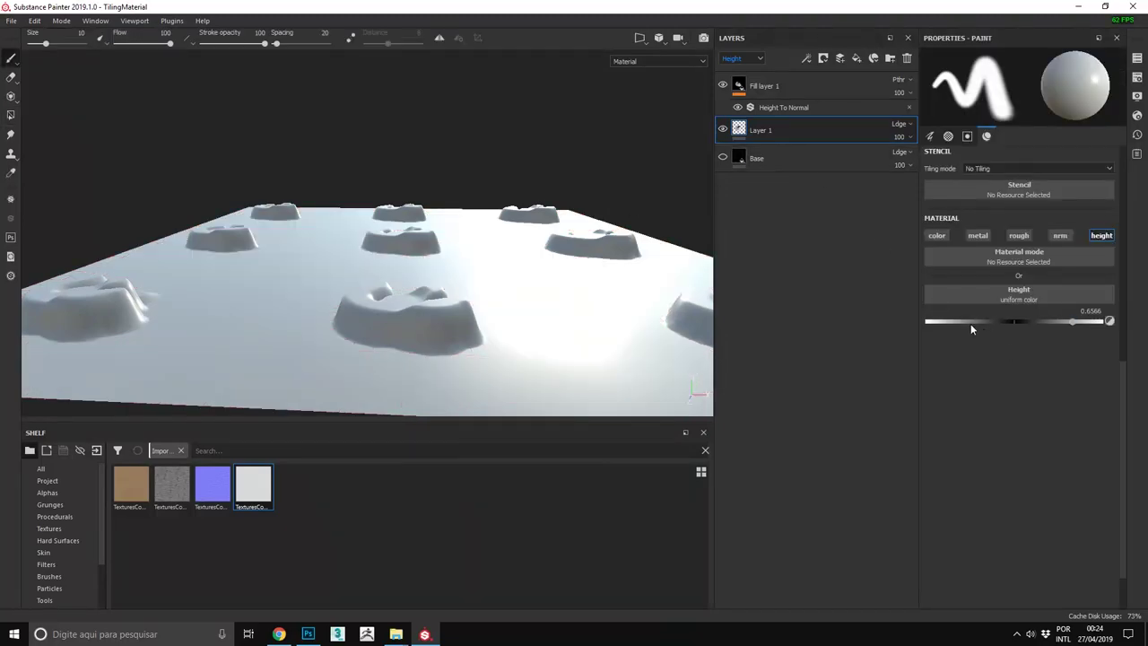
{"action": "mouse_move", "coordinate": [528, 296]}
{"action": "left_mouse_down", "text": "alt"}
{"action": "mouse_move", "coordinate": [525, 353]}
{"action": "mouse_move", "coordinate": [614, 415]}
{"action": "mouse_move", "coordinate": [511, 358]}
{"action": "left_mouse_up", "text": "alt"}
{"action": "key", "text": "Delete"}
{"action": "mouse_move", "coordinate": [686, 135]}
{"action": "left_mouse_down", "text": "alt"}
{"action": "mouse_move", "coordinate": [492, 240]}
{"action": "mouse_move", "coordinate": [541, 256]}
{"action": "left_mouse_up", "text": "alt"}
{"action": "left_click", "coordinate": [905, 136]}
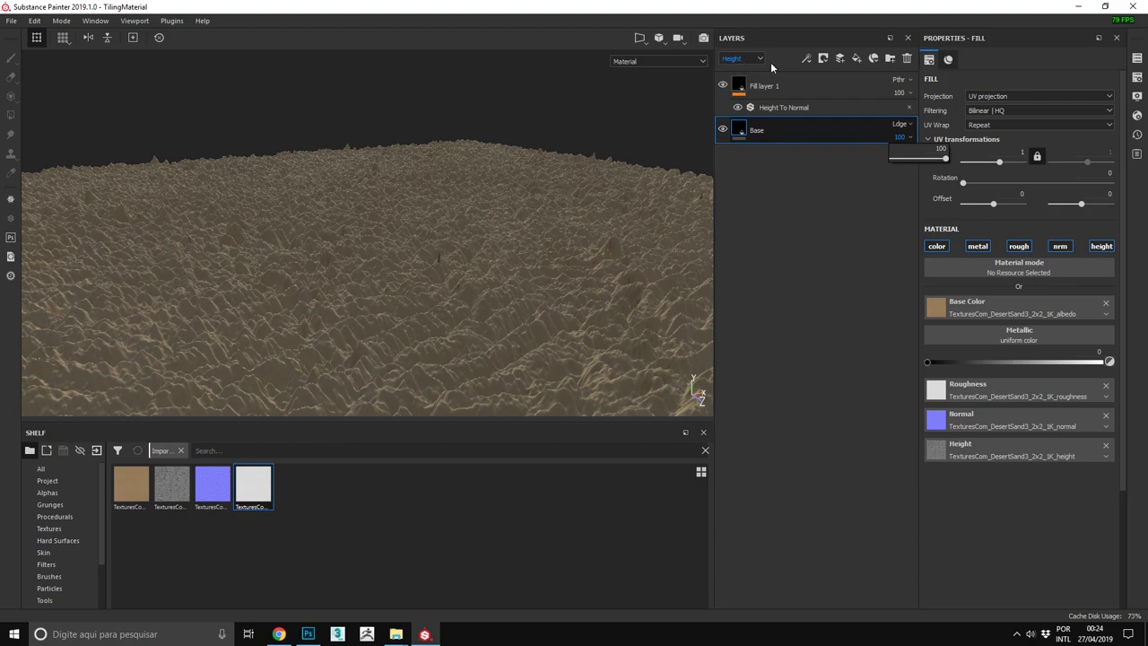
{"action": "left_click_drag", "start_coordinate": [933, 157], "coordinate": [893, 160]}
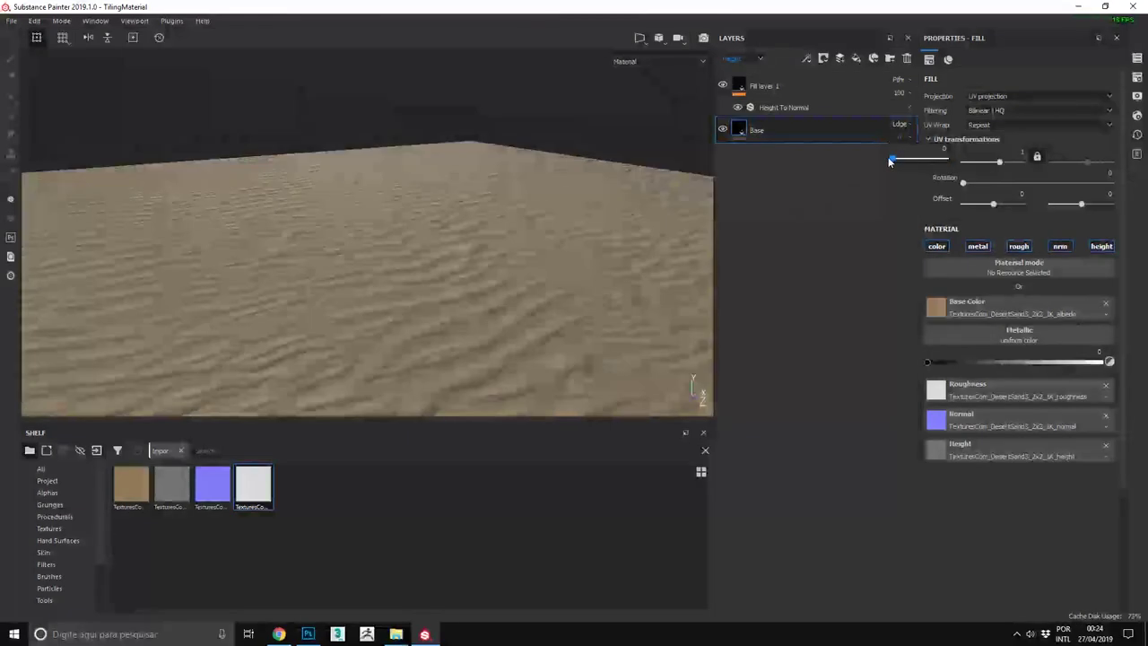
{"action": "mouse_move", "coordinate": [610, 203]}
{"action": "left_mouse_down", "text": "alt"}
{"action": "mouse_move", "coordinate": [282, 149]}
{"action": "mouse_move", "coordinate": [246, 68]}
{"action": "mouse_move", "coordinate": [323, 56]}
{"action": "mouse_move", "coordinate": [461, 90]}
{"action": "mouse_move", "coordinate": [689, 97]}
{"action": "mouse_move", "coordinate": [699, 137]}
{"action": "left_mouse_up", "text": "alt"}
{"action": "left_click_drag", "start_coordinate": [610, 193], "coordinate": [792, 135], "text": "alt"}
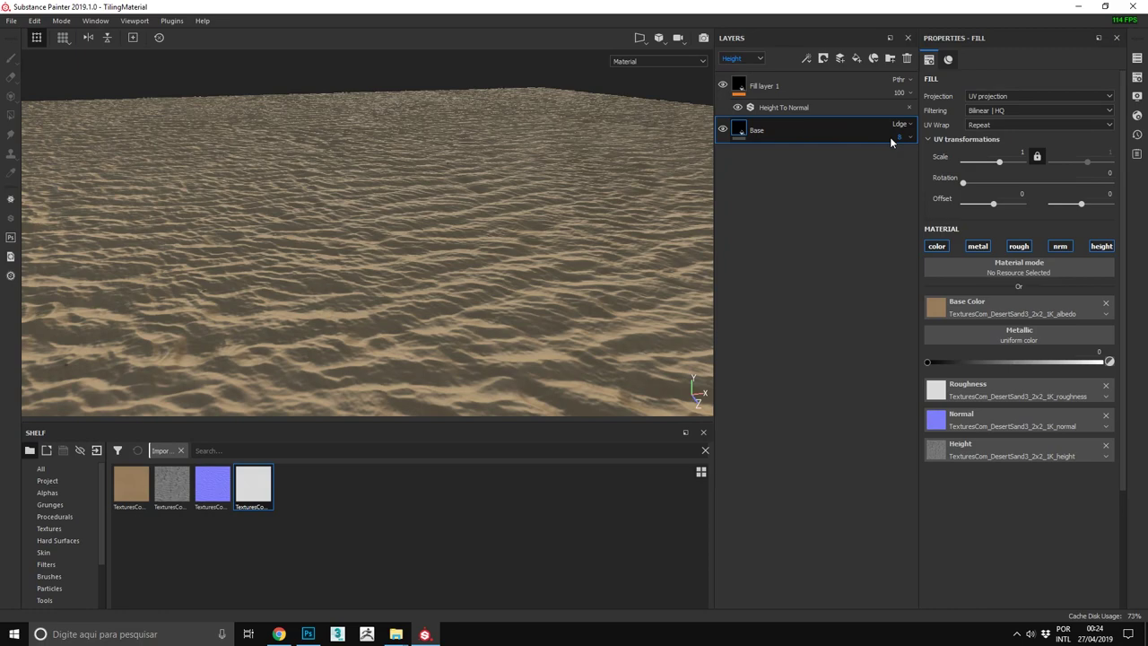
{"action": "left_click_drag", "start_coordinate": [403, 232], "coordinate": [335, 120], "text": "alt"}
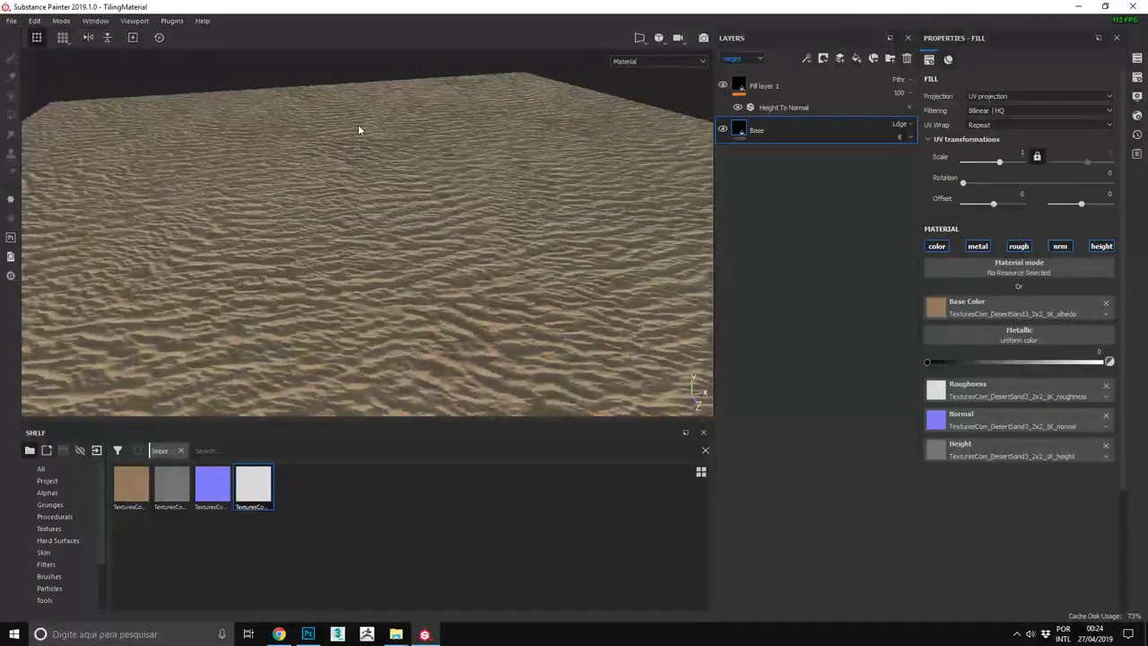
{"action": "mouse_move", "coordinate": [365, 185]}
{"action": "left_mouse_down", "text": "alt"}
{"action": "mouse_move", "coordinate": [448, 230]}
{"action": "mouse_move", "coordinate": [395, 171]}
{"action": "mouse_move", "coordinate": [579, 125]}
{"action": "left_mouse_up", "text": "alt"}
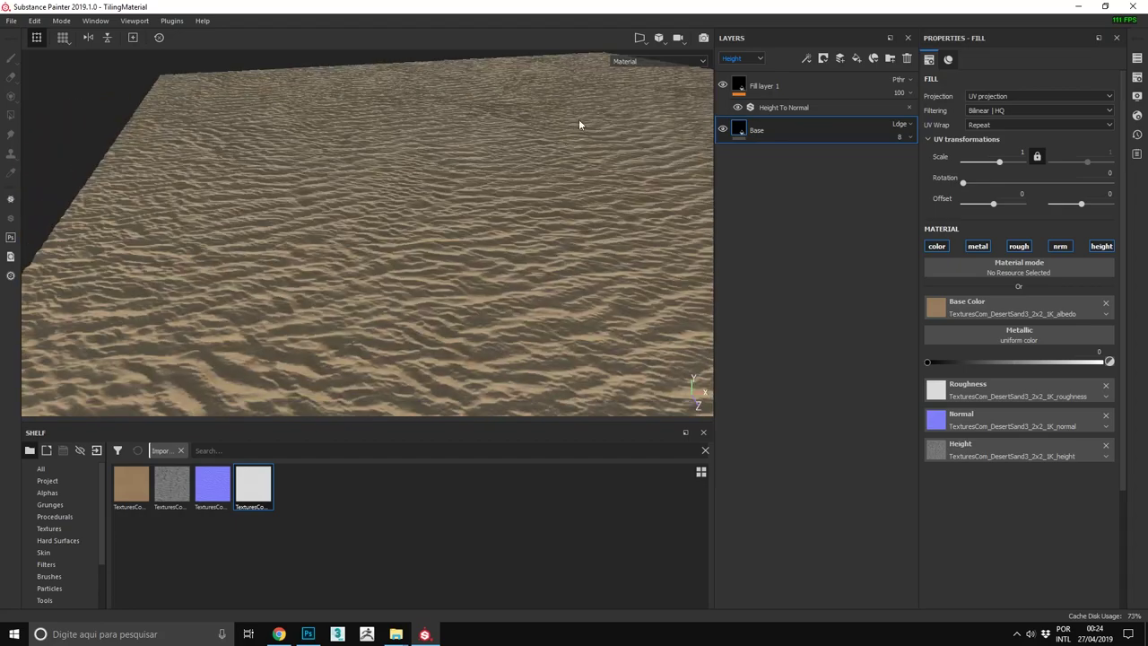
{"action": "mouse_move", "coordinate": [511, 181]}
{"action": "left_mouse_down", "text": "alt"}
{"action": "mouse_move", "coordinate": [538, 269]}
{"action": "mouse_move", "coordinate": [551, 264]}
{"action": "mouse_move", "coordinate": [476, 260]}
{"action": "mouse_move", "coordinate": [449, 228]}
{"action": "mouse_move", "coordinate": [504, 213]}
{"action": "mouse_move", "coordinate": [479, 282]}
{"action": "mouse_move", "coordinate": [328, 248]}
{"action": "left_mouse_up", "text": "alt"}
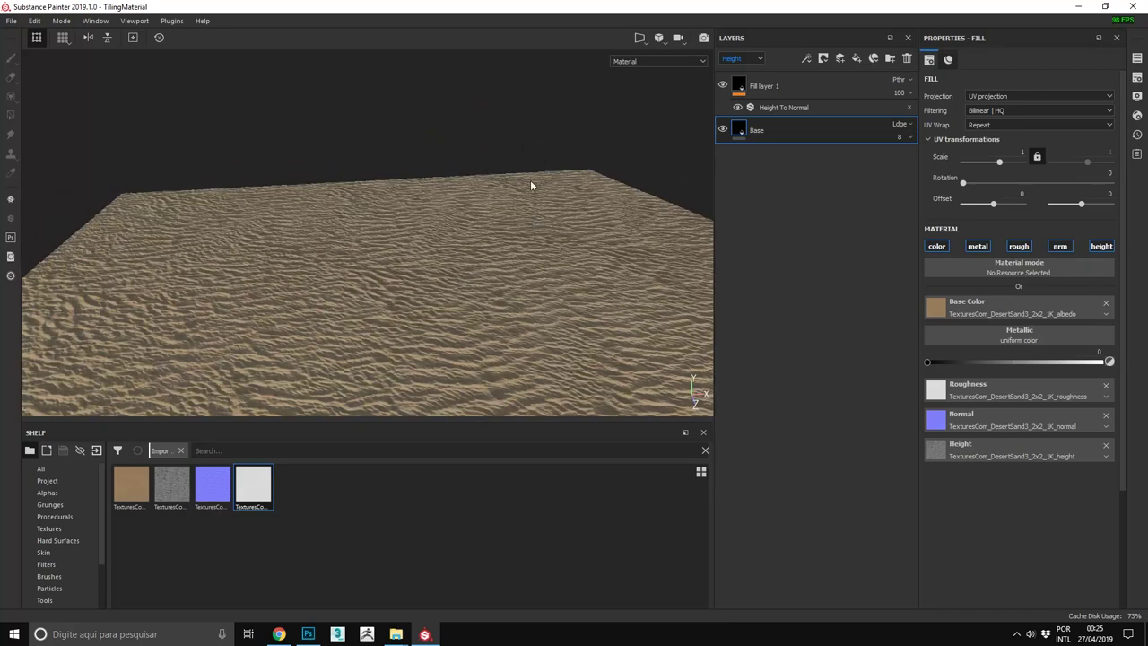
{"action": "left_click_drag", "start_coordinate": [392, 256], "coordinate": [376, 258], "text": "alt"}
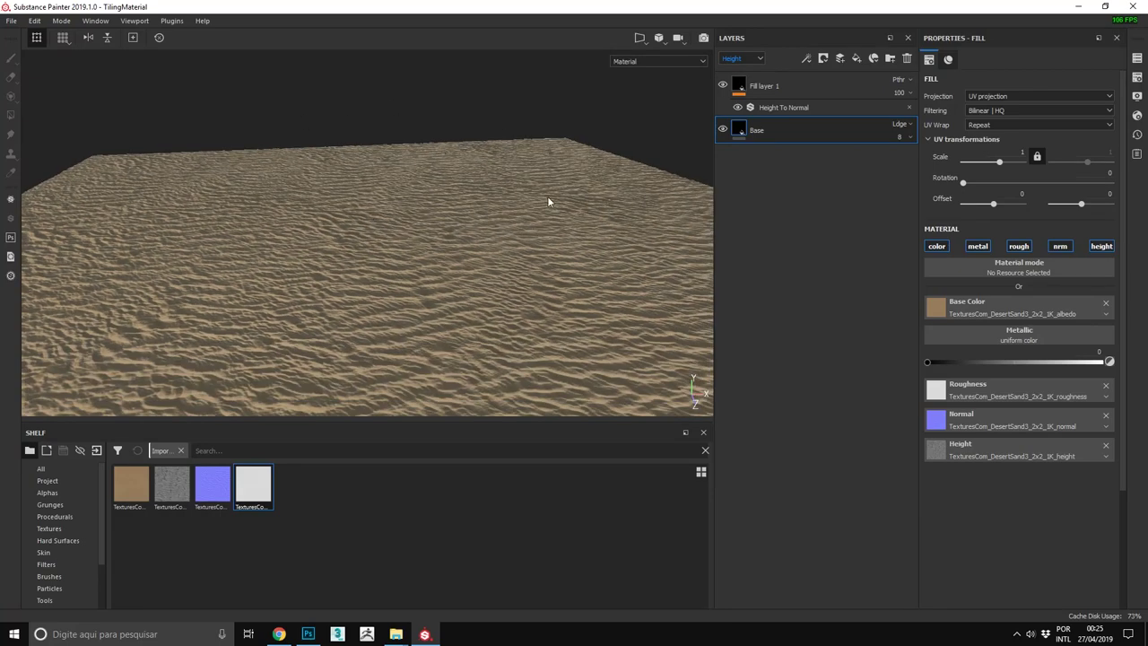
{"action": "mouse_move", "coordinate": [556, 206]}
{"action": "left_mouse_down", "text": "alt"}
{"action": "mouse_move", "coordinate": [400, 246]}
{"action": "mouse_move", "coordinate": [359, 204]}
{"action": "left_mouse_up", "text": "alt"}
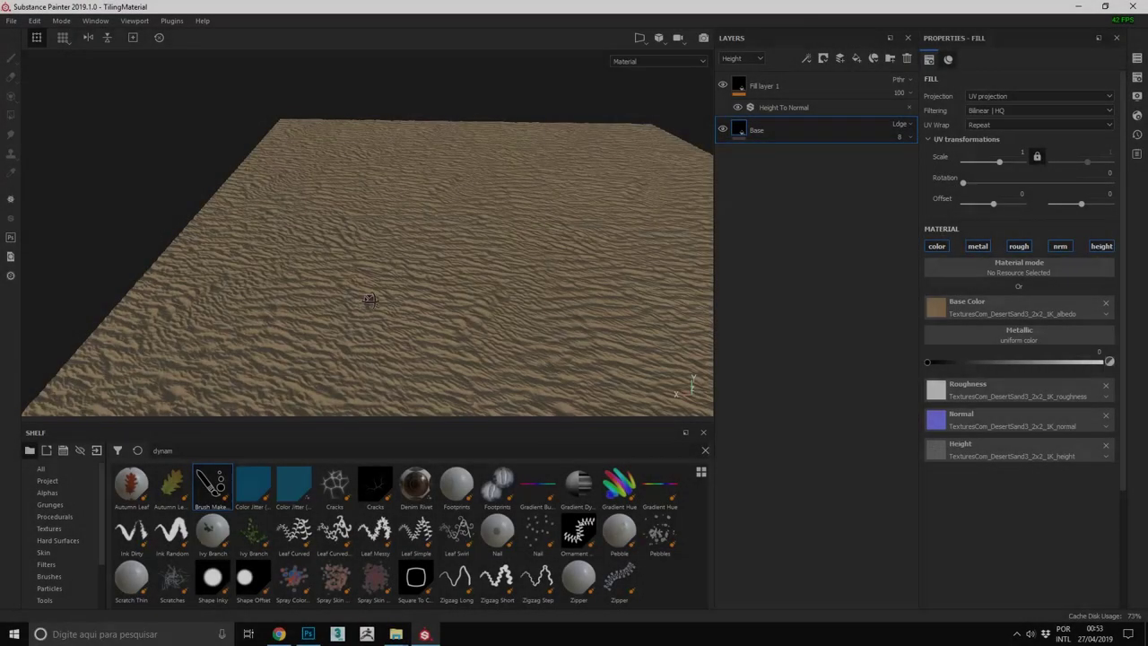
{"action": "mouse_move", "coordinate": [317, 279]}
{"action": "left_mouse_down", "text": "alt"}
{"action": "mouse_move", "coordinate": [551, 258]}
{"action": "mouse_move", "coordinate": [545, 435]}
{"action": "mouse_move", "coordinate": [661, 180]}
{"action": "mouse_move", "coordinate": [654, 304]}
{"action": "mouse_move", "coordinate": [461, 249]}
{"action": "mouse_move", "coordinate": [689, 248]}
{"action": "mouse_move", "coordinate": [435, 102]}
{"action": "mouse_move", "coordinate": [445, 188]}
{"action": "mouse_move", "coordinate": [568, 187]}
{"action": "mouse_move", "coordinate": [531, 197]}
{"action": "mouse_move", "coordinate": [551, 257]}
{"action": "mouse_move", "coordinate": [643, 200]}
{"action": "left_mouse_up", "text": "alt"}
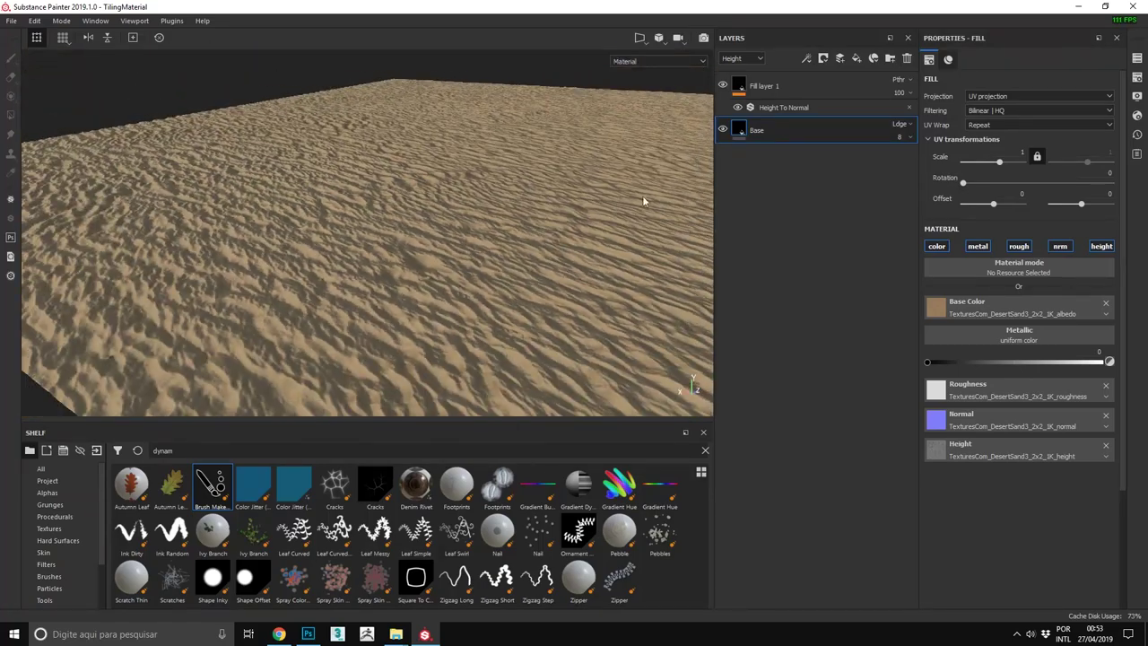
{"action": "left_click", "coordinate": [856, 59]}
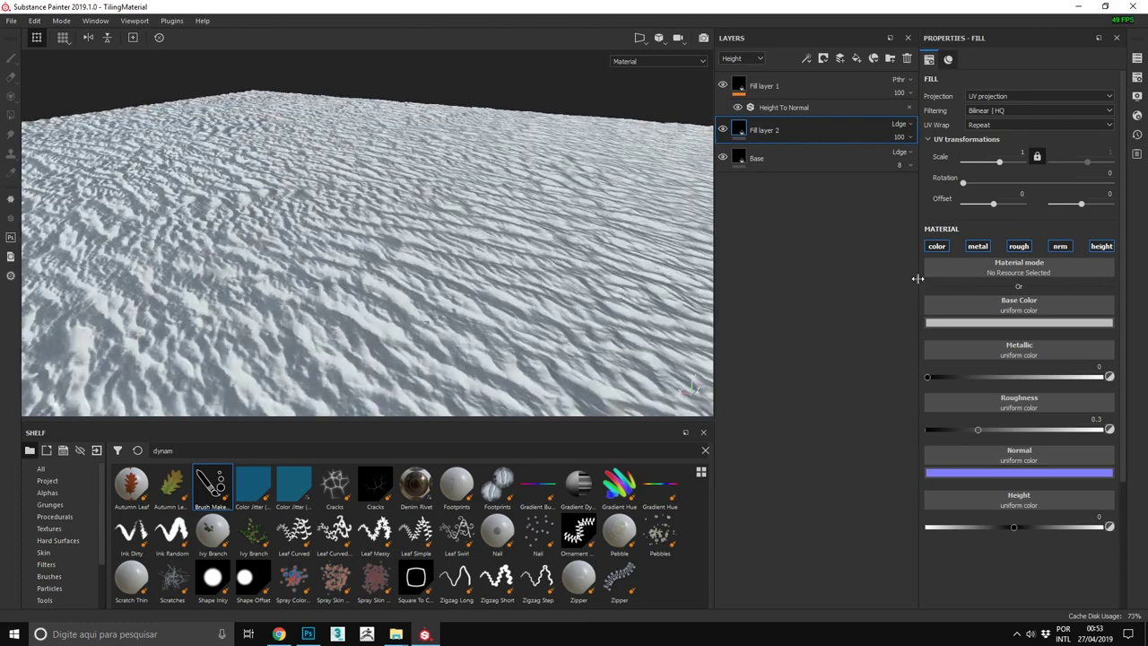
Step: Give the new fill layer a deep blue base colour so the plane looks like water
{"action": "left_click", "coordinate": [991, 324]}
{"action": "left_click_drag", "start_coordinate": [1108, 440], "coordinate": [1108, 354]}
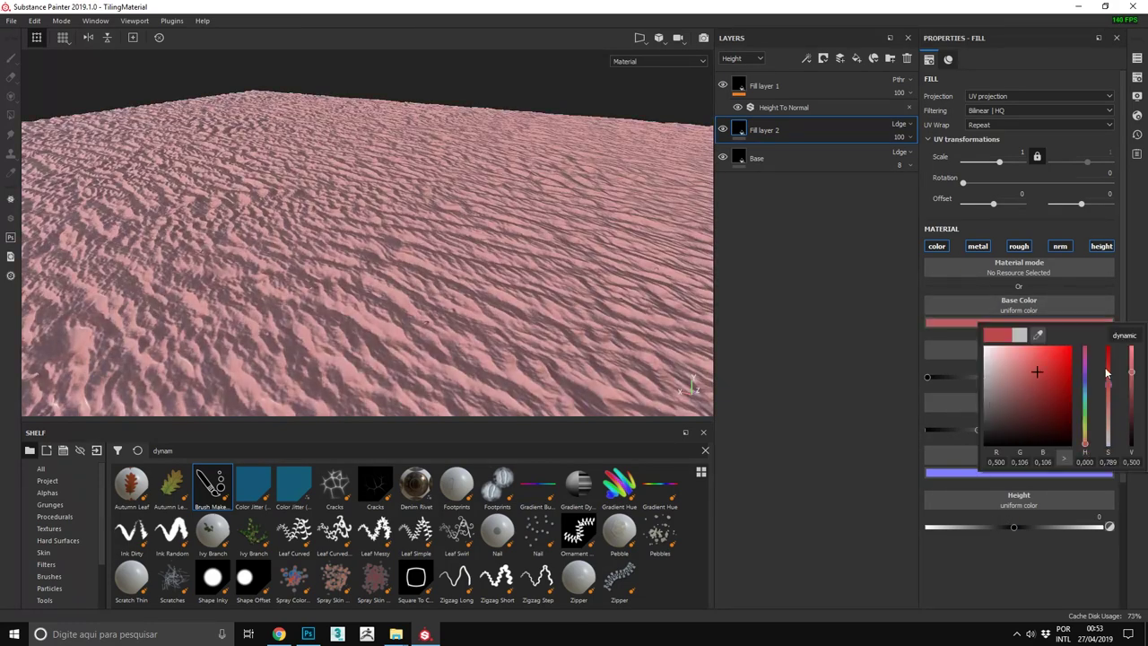
{"action": "left_click", "coordinate": [1088, 379]}
{"action": "mouse_move", "coordinate": [683, 336]}
{"action": "left_mouse_down", "text": "alt"}
{"action": "mouse_move", "coordinate": [469, 169]}
{"action": "mouse_move", "coordinate": [626, 159]}
{"action": "mouse_move", "coordinate": [630, 223]}
{"action": "mouse_move", "coordinate": [747, 169]}
{"action": "left_mouse_up", "text": "alt"}
{"action": "left_click_drag", "start_coordinate": [628, 198], "coordinate": [414, 205], "text": "alt"}
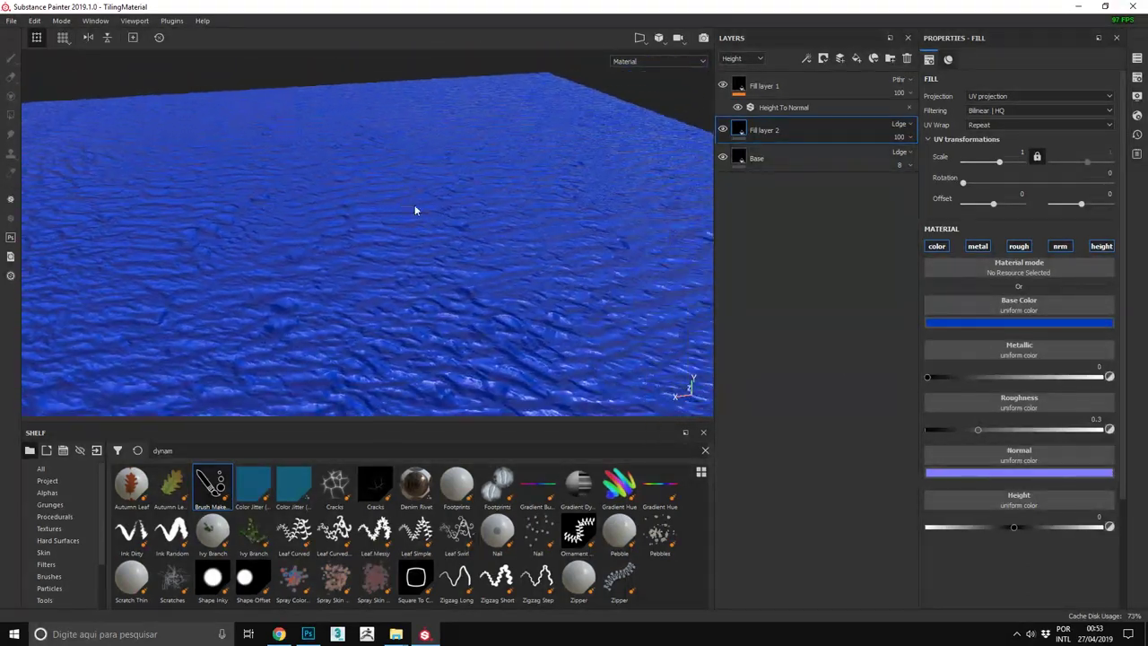
Step: Rename the blue fill layer to 'Aguaa'
{"action": "type", "text": "Aguaa"}
{"action": "key", "text": "Return"}
{"action": "right_click", "coordinate": [788, 131]}
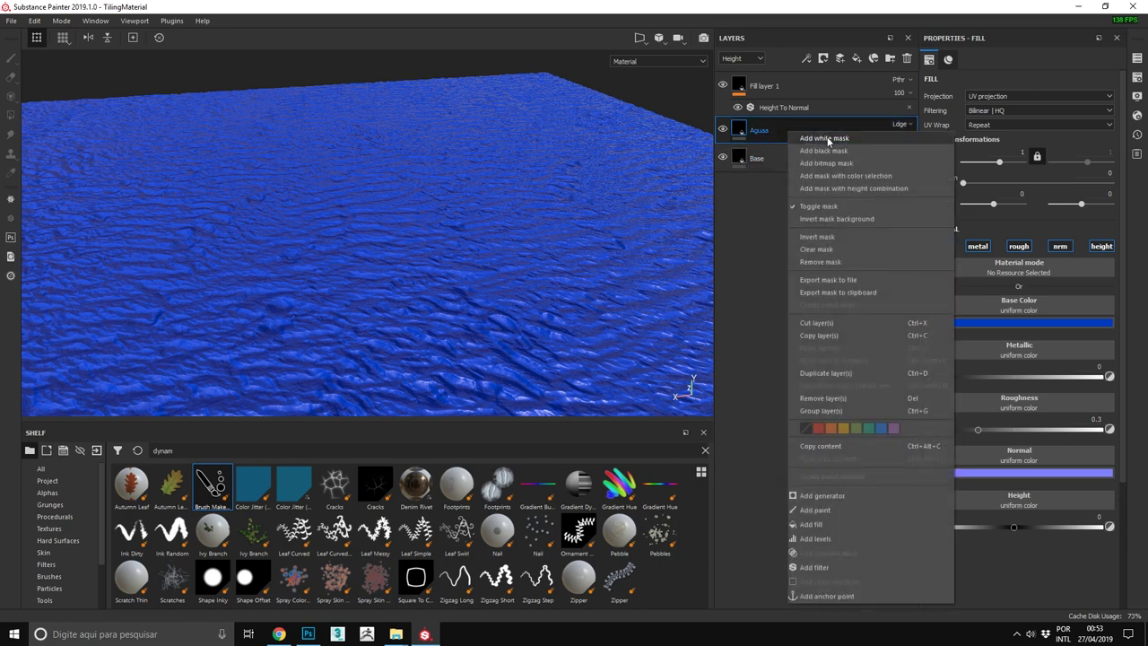
Step: Add a height-comparison mask to Aguaa and reduce its hardness to 0
{"action": "left_click", "coordinate": [864, 188]}
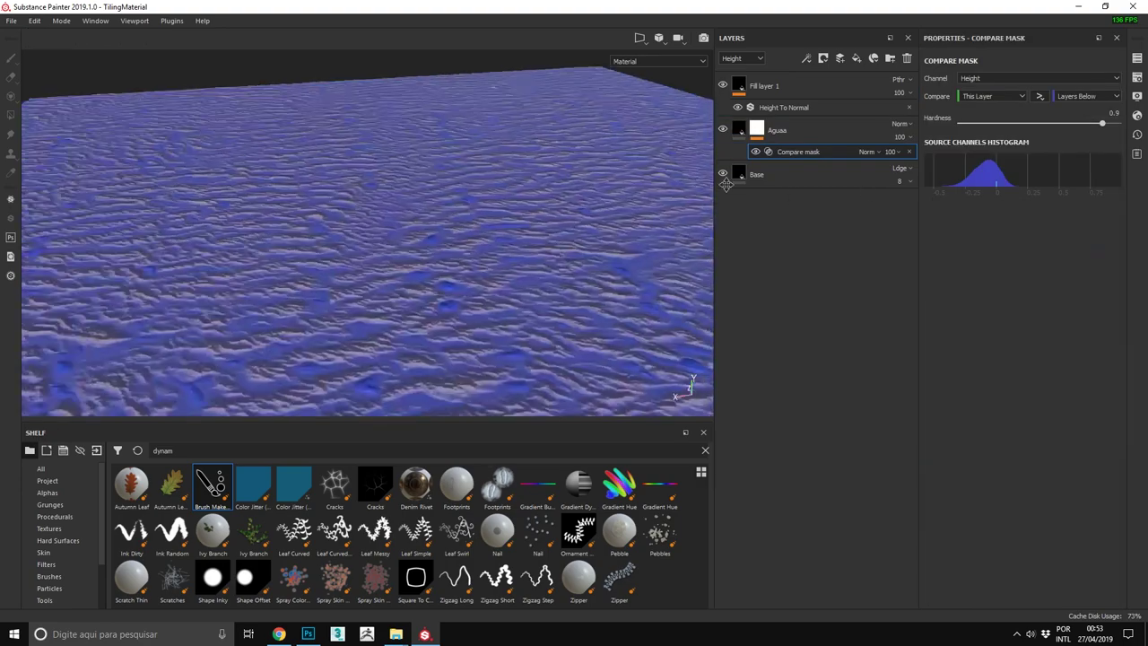
{"action": "mouse_move", "coordinate": [529, 185]}
{"action": "left_mouse_down", "text": "alt"}
{"action": "mouse_move", "coordinate": [552, 148]}
{"action": "mouse_move", "coordinate": [661, 144]}
{"action": "mouse_move", "coordinate": [587, 164]}
{"action": "mouse_move", "coordinate": [1112, 145]}
{"action": "mouse_move", "coordinate": [1095, 126]}
{"action": "left_mouse_up", "text": "alt"}
{"action": "key", "text": "m"}
{"action": "mouse_move", "coordinate": [574, 179]}
{"action": "left_mouse_down", "text": "alt"}
{"action": "mouse_move", "coordinate": [530, 222]}
{"action": "mouse_move", "coordinate": [553, 333]}
{"action": "left_mouse_up", "text": "alt"}
{"action": "mouse_move", "coordinate": [1095, 123]}
{"action": "left_mouse_down"}
{"action": "mouse_move", "coordinate": [983, 126]}
{"action": "mouse_move", "coordinate": [1132, 119]}
{"action": "left_mouse_up"}
{"action": "key", "text": "m"}
Step: Delete the compare mask effect and lower Aguaa's height to -0.0303
{"action": "mouse_move", "coordinate": [551, 257]}
{"action": "left_mouse_down", "text": "alt"}
{"action": "mouse_move", "coordinate": [362, 215]}
{"action": "mouse_move", "coordinate": [389, 246]}
{"action": "mouse_move", "coordinate": [505, 134]}
{"action": "mouse_move", "coordinate": [566, 165]}
{"action": "mouse_move", "coordinate": [462, 269]}
{"action": "mouse_move", "coordinate": [562, 267]}
{"action": "mouse_move", "coordinate": [609, 167]}
{"action": "mouse_move", "coordinate": [562, 206]}
{"action": "mouse_move", "coordinate": [570, 161]}
{"action": "mouse_move", "coordinate": [470, 264]}
{"action": "left_mouse_up", "text": "alt"}
{"action": "key", "text": "Delete"}
{"action": "left_click_drag", "start_coordinate": [1017, 527], "coordinate": [1011, 529]}
{"action": "mouse_move", "coordinate": [549, 333]}
{"action": "left_mouse_down", "text": "alt"}
{"action": "mouse_move", "coordinate": [411, 267]}
{"action": "mouse_move", "coordinate": [408, 244]}
{"action": "left_mouse_up", "text": "alt"}
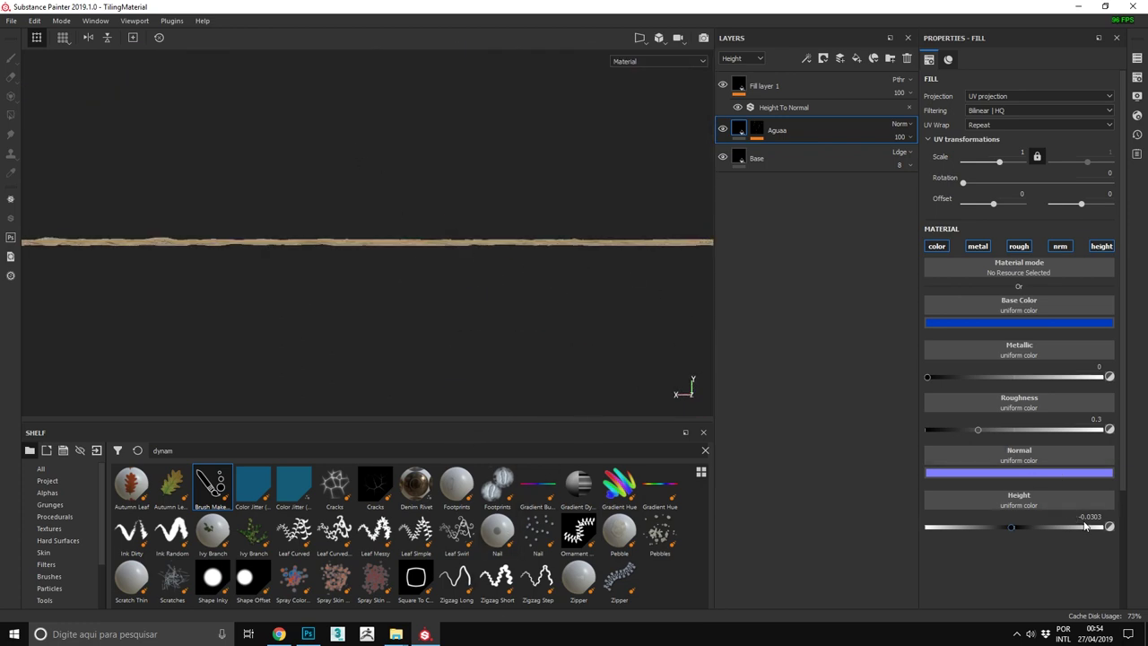
Step: Set the Aguaa layer's height to 0, then -0.0303, then 0.0505
{"action": "left_click_drag", "start_coordinate": [1010, 527], "coordinate": [1086, 527]}
{"action": "type", "text": "0"}
{"action": "key", "text": "Return"}
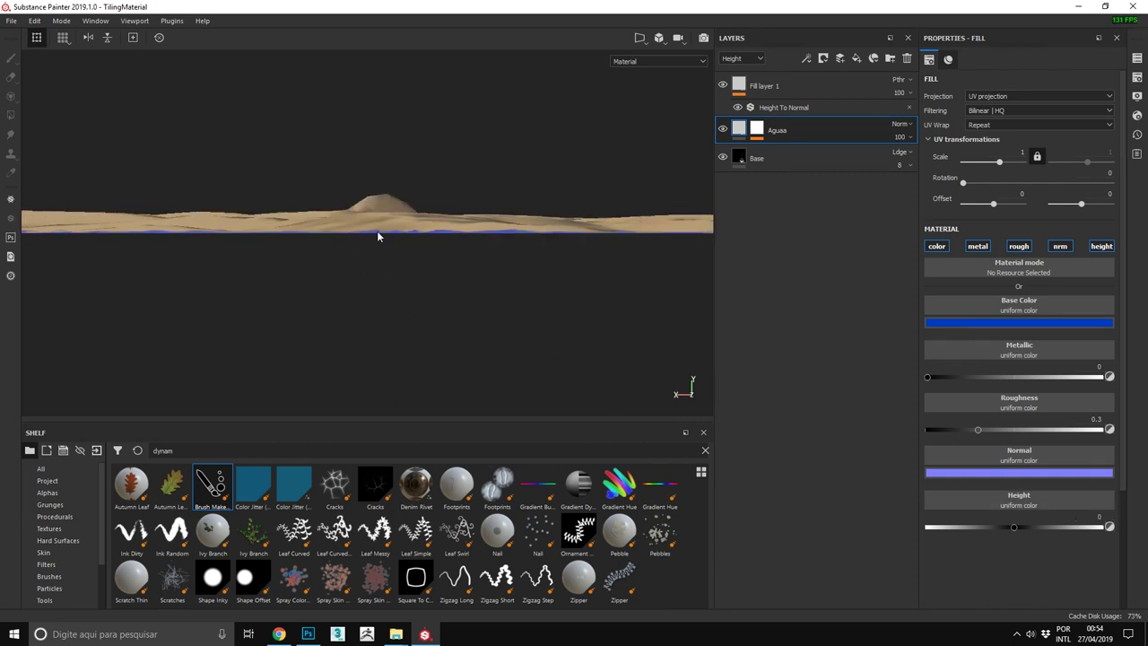
{"action": "left_click_drag", "start_coordinate": [1014, 524], "coordinate": [1016, 526]}
{"action": "mouse_move", "coordinate": [564, 390]}
{"action": "left_mouse_down", "text": "alt"}
{"action": "mouse_move", "coordinate": [437, 341]}
{"action": "mouse_move", "coordinate": [408, 315]}
{"action": "mouse_move", "coordinate": [430, 293]}
{"action": "left_mouse_up", "text": "alt"}
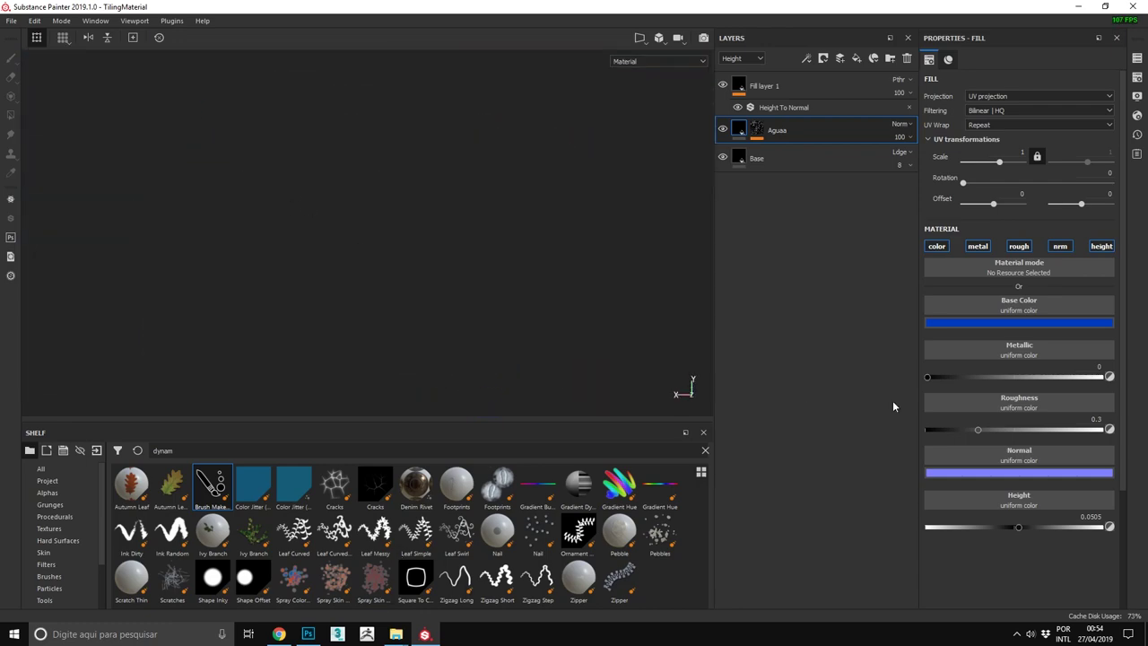
{"action": "mouse_move", "coordinate": [551, 266]}
{"action": "left_mouse_down", "text": "alt"}
{"action": "mouse_move", "coordinate": [356, 350]}
{"action": "mouse_move", "coordinate": [382, 290]}
{"action": "mouse_move", "coordinate": [562, 452]}
{"action": "left_mouse_up", "text": "alt"}
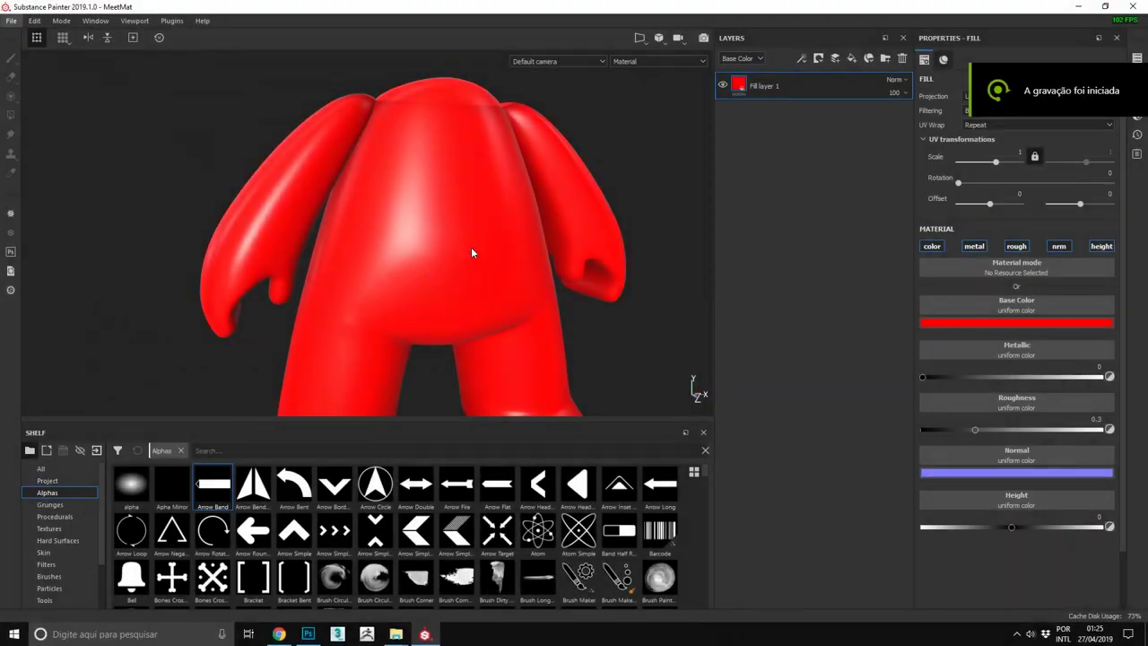
Step: Orbit and zoom around the red MeetMat character to a high rear view
{"action": "mouse_move", "coordinate": [500, 321]}
{"action": "left_mouse_down", "text": "alt"}
{"action": "mouse_move", "coordinate": [398, 295]}
{"action": "mouse_move", "coordinate": [418, 333]}
{"action": "mouse_move", "coordinate": [528, 311]}
{"action": "mouse_move", "coordinate": [507, 369]}
{"action": "mouse_move", "coordinate": [604, 333]}
{"action": "mouse_move", "coordinate": [405, 356]}
{"action": "left_mouse_up", "text": "alt"}
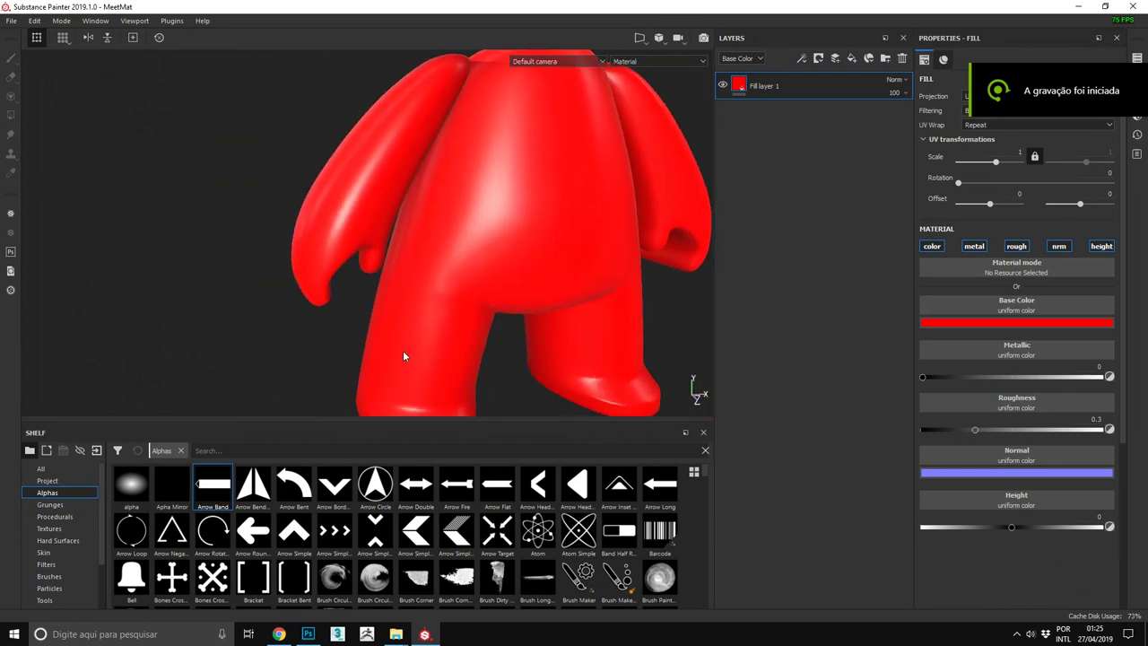
{"action": "mouse_move", "coordinate": [548, 266]}
{"action": "left_mouse_down", "text": "alt"}
{"action": "mouse_move", "coordinate": [375, 354]}
{"action": "mouse_move", "coordinate": [347, 249]}
{"action": "mouse_move", "coordinate": [497, 297]}
{"action": "mouse_move", "coordinate": [454, 223]}
{"action": "mouse_move", "coordinate": [477, 295]}
{"action": "left_mouse_up", "text": "alt"}
{"action": "right_click_drag", "start_coordinate": [477, 294], "coordinate": [510, 349], "text": "alt"}
{"action": "mouse_move", "coordinate": [511, 348]}
{"action": "left_mouse_down", "text": "alt"}
{"action": "mouse_move", "coordinate": [392, 233]}
{"action": "mouse_move", "coordinate": [436, 428]}
{"action": "left_mouse_up", "text": "alt"}
{"action": "scroll", "coordinate": [422, 223], "scroll_direction": "down", "scroll_amount": 5}
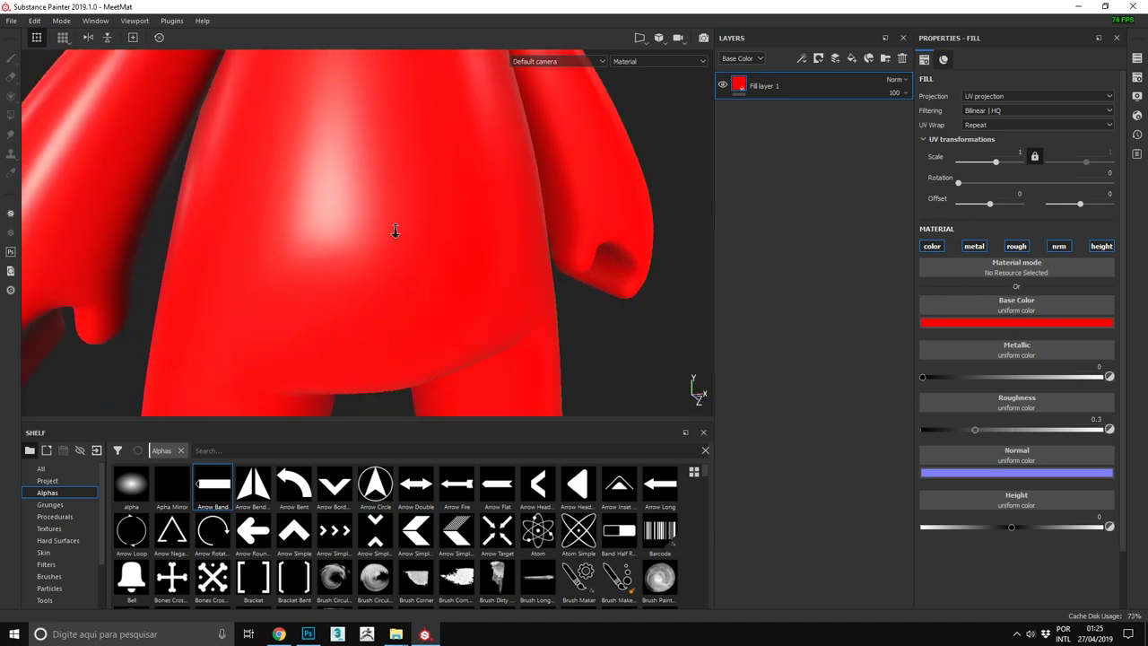
{"action": "right_click_drag", "start_coordinate": [436, 434], "coordinate": [433, 317], "text": "alt"}
{"action": "mouse_move", "coordinate": [433, 317]}
{"action": "left_mouse_down", "text": "alt"}
{"action": "mouse_move", "coordinate": [423, 242]}
{"action": "mouse_move", "coordinate": [361, 171]}
{"action": "left_mouse_up", "text": "alt"}
{"action": "right_click_drag", "start_coordinate": [362, 171], "coordinate": [377, 473], "text": "alt"}
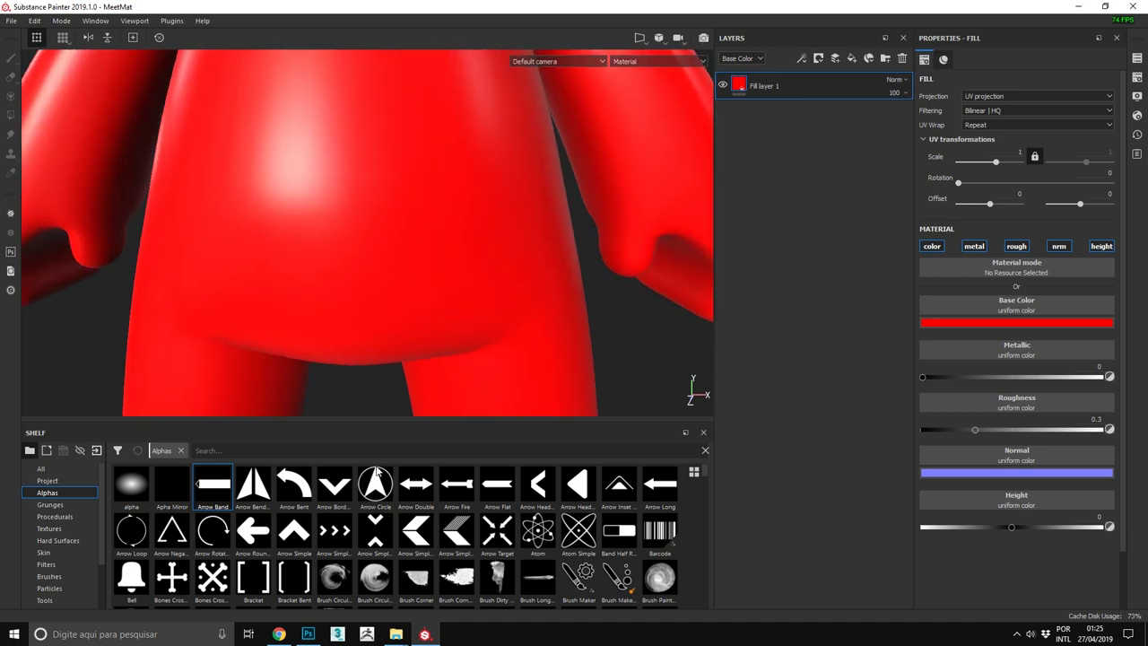
{"action": "left_click_drag", "start_coordinate": [377, 473], "coordinate": [120, 221], "text": "alt"}
{"action": "right_click_drag", "start_coordinate": [120, 220], "coordinate": [293, 285], "text": "alt"}
{"action": "left_click_drag", "start_coordinate": [293, 285], "coordinate": [556, 235], "text": "alt"}
Step: Bring up the right-click options menu for Fill layer 1
{"action": "right_click", "coordinate": [772, 101]}
{"action": "mouse_move", "coordinate": [589, 134]}
{"action": "left_mouse_down", "text": "alt"}
{"action": "mouse_move", "coordinate": [448, 180]}
{"action": "mouse_move", "coordinate": [553, 222]}
{"action": "left_mouse_up", "text": "alt"}
{"action": "right_click", "coordinate": [797, 97]}
Step: Add a black mask to Fill layer 1 with a Bones Crossed Dots fill inside it
{"action": "left_click", "coordinate": [844, 97]}
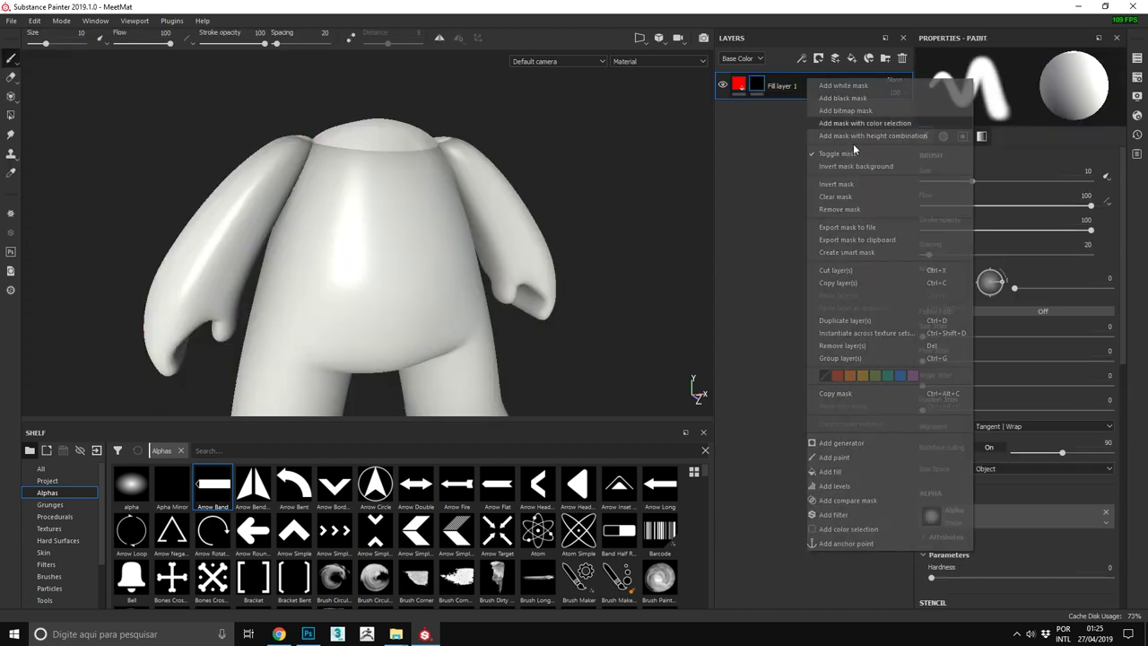
{"action": "left_click", "coordinate": [852, 471]}
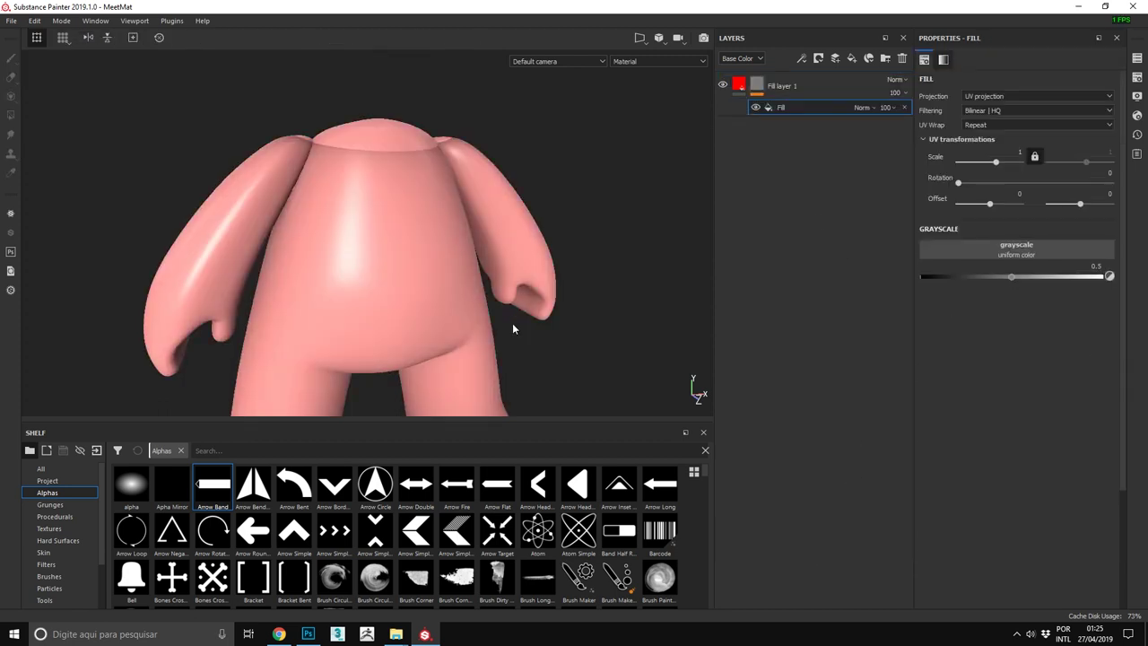
{"action": "left_click_drag", "start_coordinate": [513, 323], "coordinate": [742, 274], "text": "alt"}
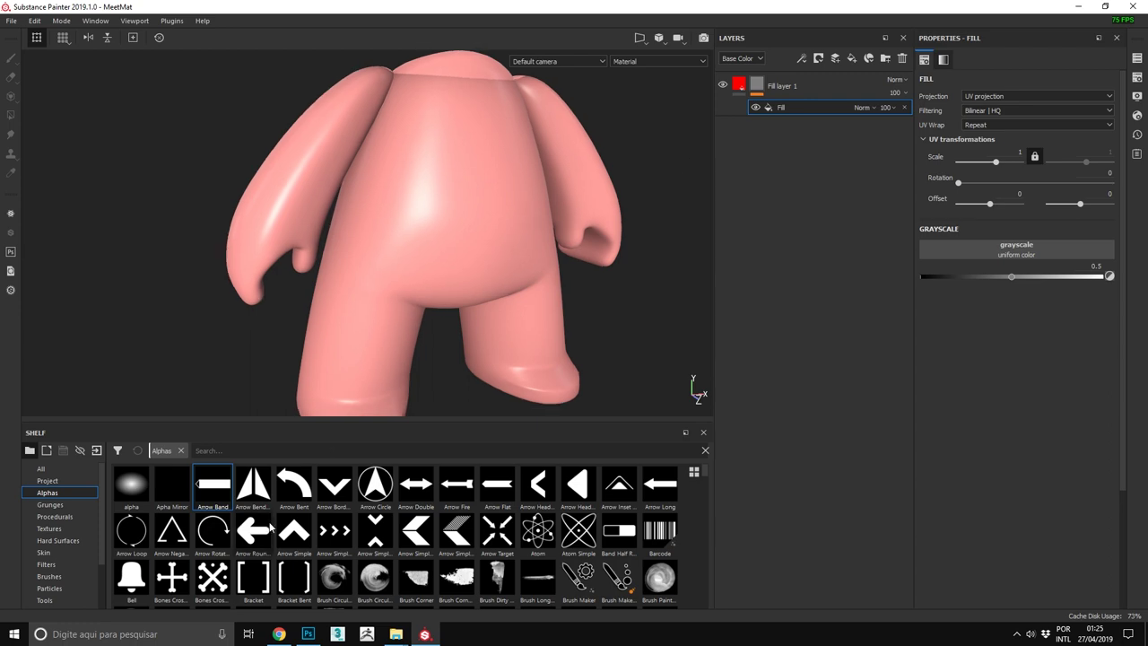
{"action": "mouse_move", "coordinate": [213, 578]}
{"action": "left_mouse_down"}
{"action": "mouse_move", "coordinate": [996, 235]}
{"action": "mouse_move", "coordinate": [1014, 254]}
{"action": "left_mouse_up"}
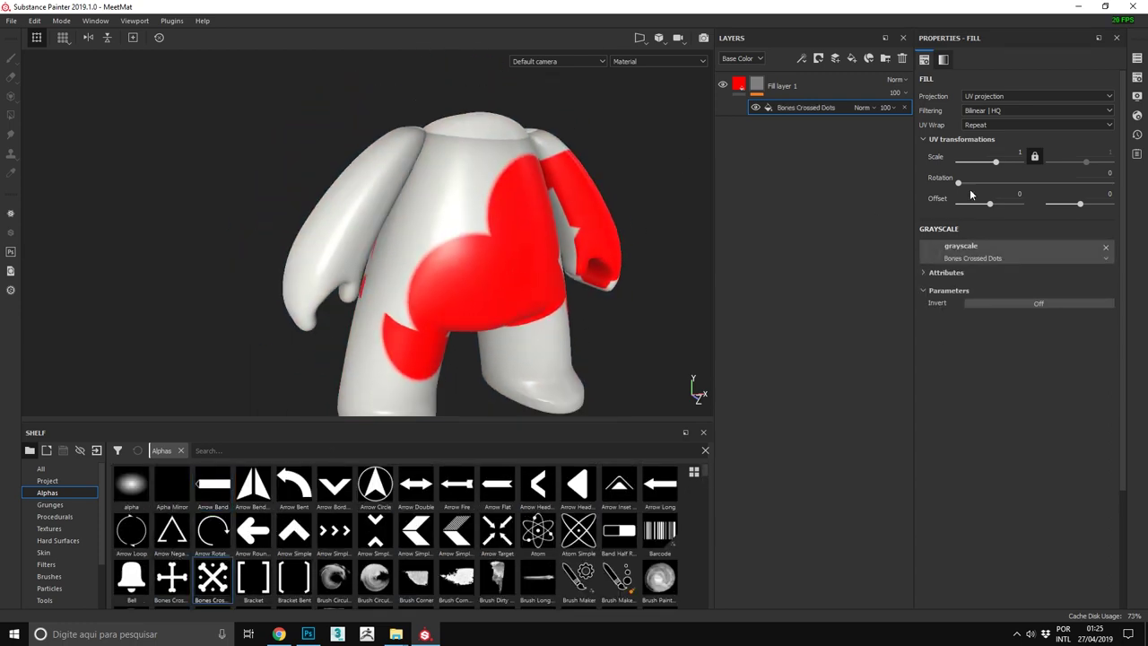
{"action": "left_click", "coordinate": [999, 98]}
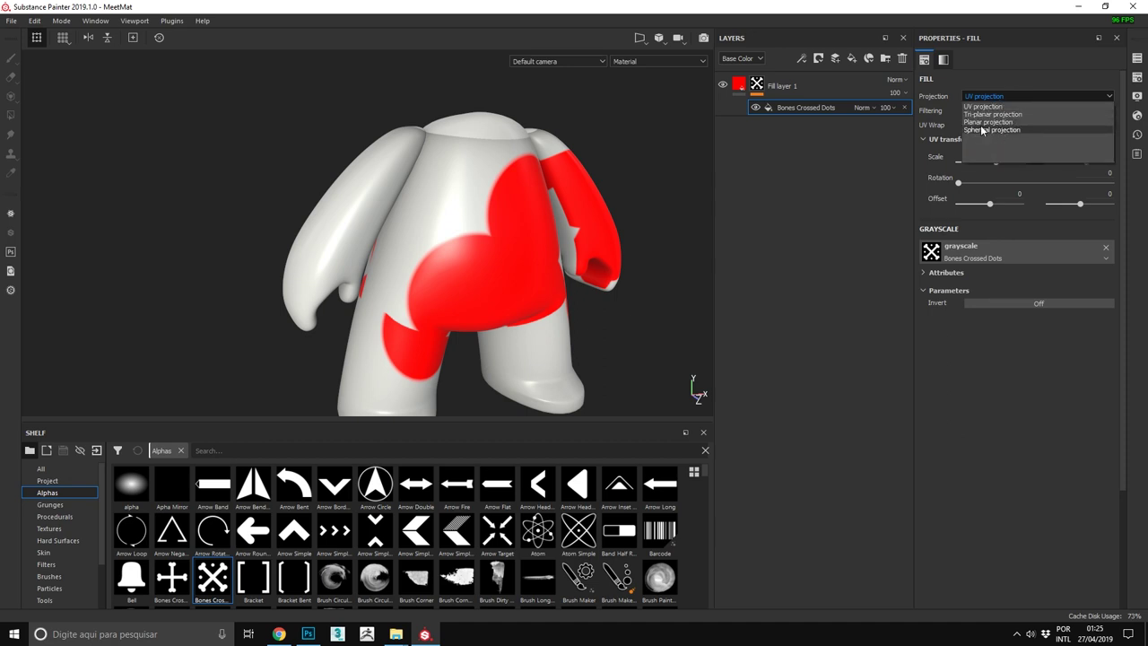
Step: Switch the Bones Crossed Dots mask fill to Planar projection
{"action": "left_click", "coordinate": [984, 124]}
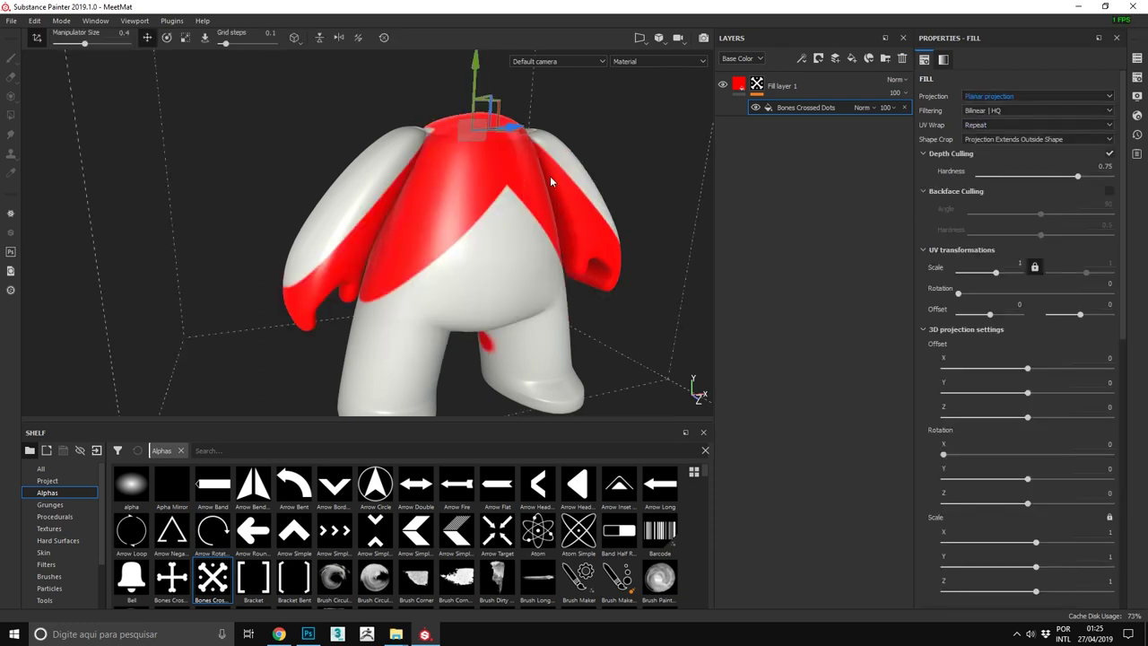
{"action": "left_click_drag", "start_coordinate": [550, 176], "coordinate": [517, 172], "text": "alt"}
{"action": "right_click_drag", "start_coordinate": [517, 172], "coordinate": [445, 227], "text": "alt"}
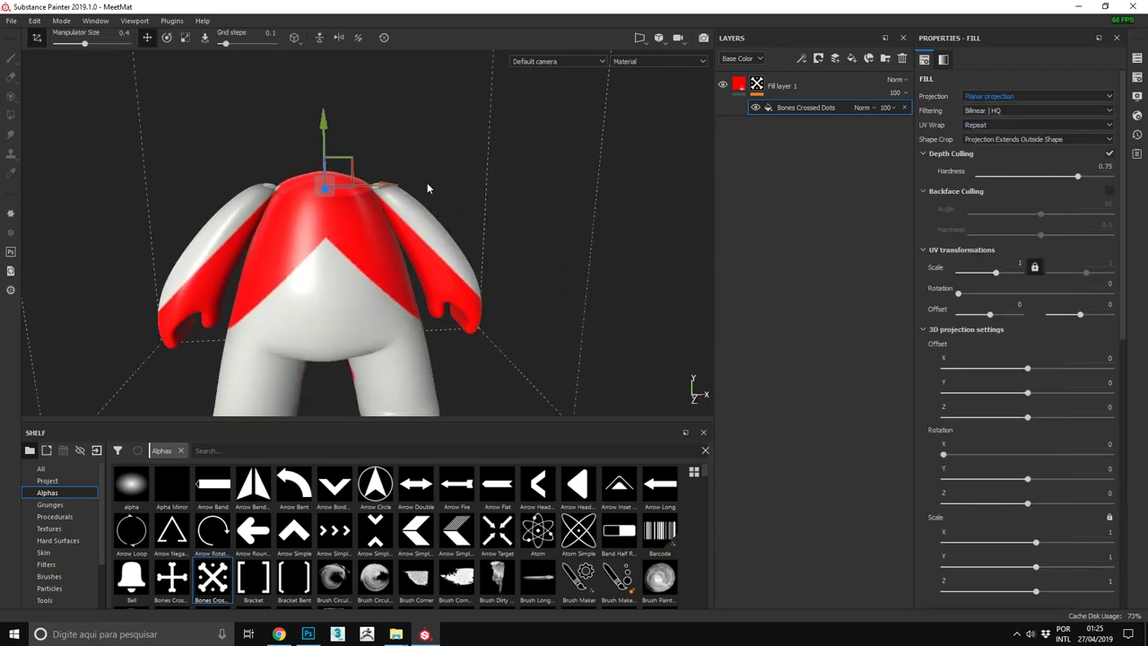
{"action": "scroll", "coordinate": [461, 170], "scroll_direction": "down", "scroll_amount": 3}
{"action": "mouse_move", "coordinate": [461, 170]}
{"action": "left_mouse_down", "text": "alt"}
{"action": "mouse_move", "coordinate": [609, 274]}
{"action": "mouse_move", "coordinate": [355, 266]}
{"action": "left_mouse_up", "text": "alt"}
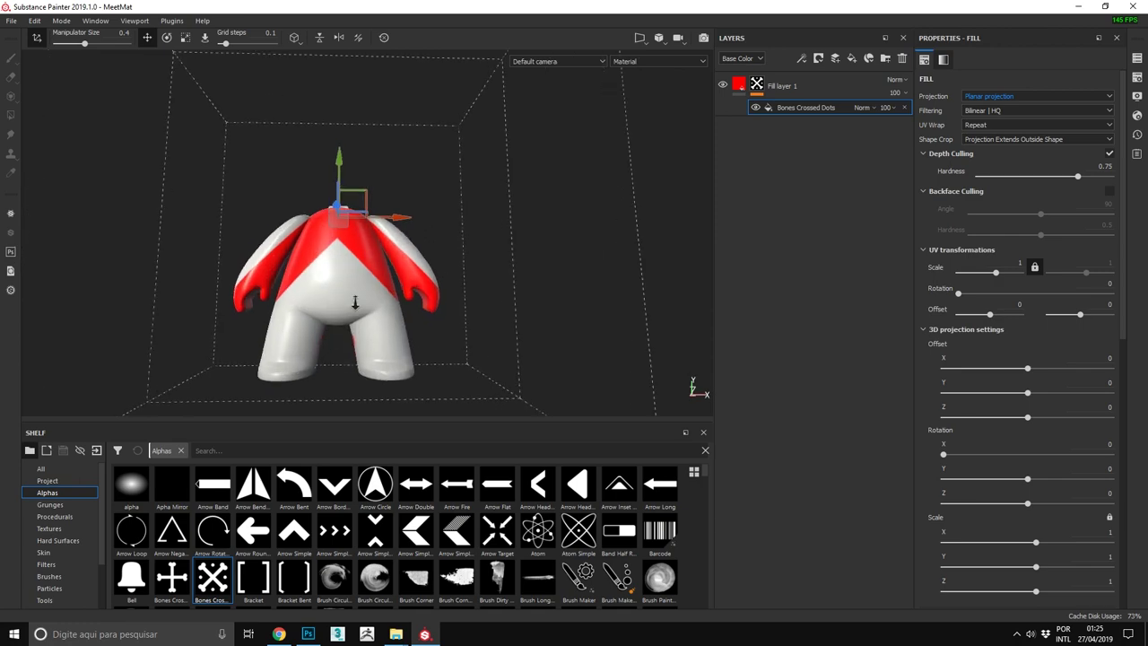
{"action": "scroll", "coordinate": [355, 267], "scroll_direction": "up", "scroll_amount": 3}
Step: Shrink, slightly rotate and shift the planar projection with the gizmo
{"action": "left_click_drag", "start_coordinate": [323, 204], "coordinate": [106, 282]}
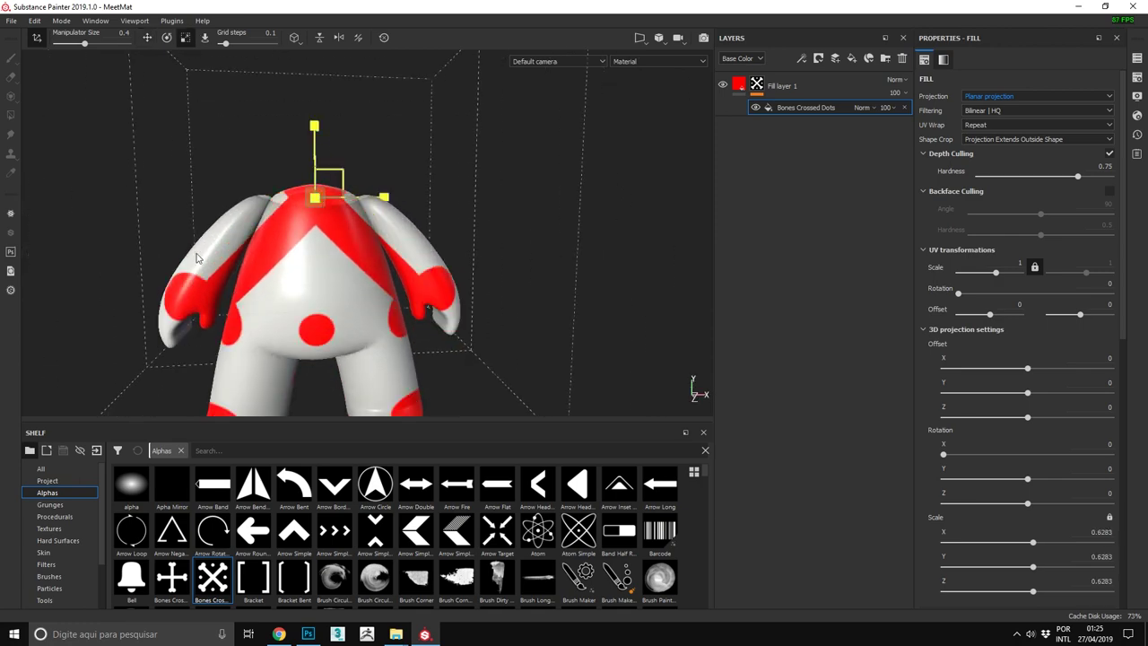
{"action": "key", "text": "e"}
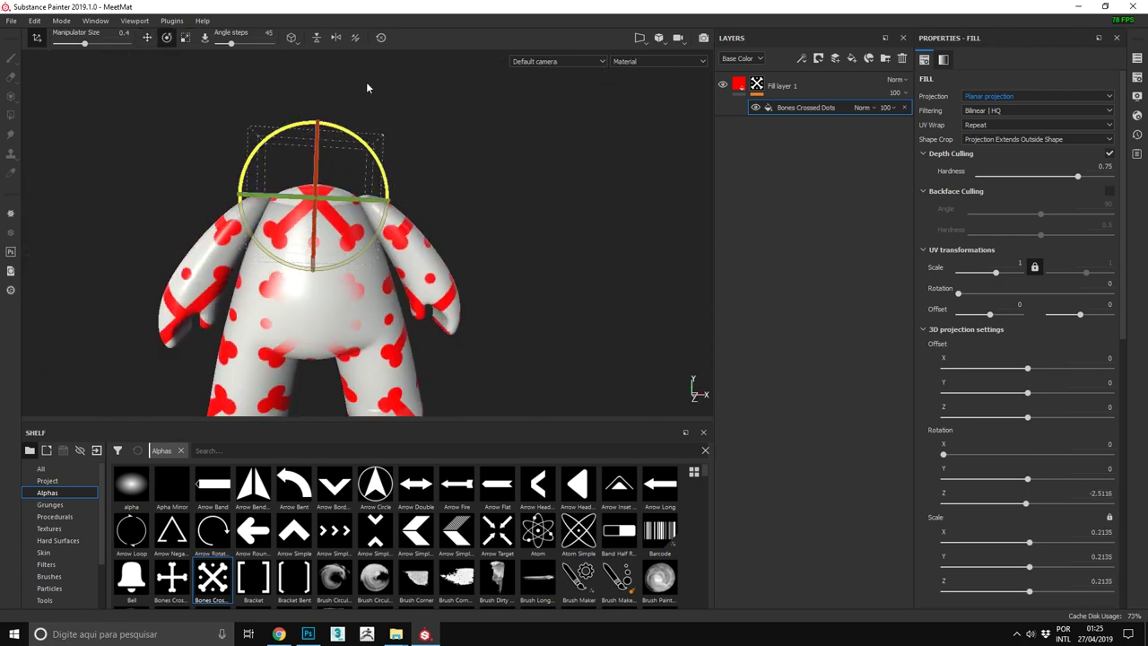
{"action": "left_click_drag", "start_coordinate": [366, 82], "coordinate": [381, 95]}
{"action": "key", "text": "w"}
{"action": "mouse_move", "coordinate": [323, 171]}
{"action": "left_mouse_down"}
{"action": "mouse_move", "coordinate": [386, 197]}
{"action": "mouse_move", "coordinate": [328, 260]}
{"action": "mouse_move", "coordinate": [310, 208]}
{"action": "mouse_move", "coordinate": [513, 234]}
{"action": "mouse_move", "coordinate": [295, 113]}
{"action": "left_mouse_up"}
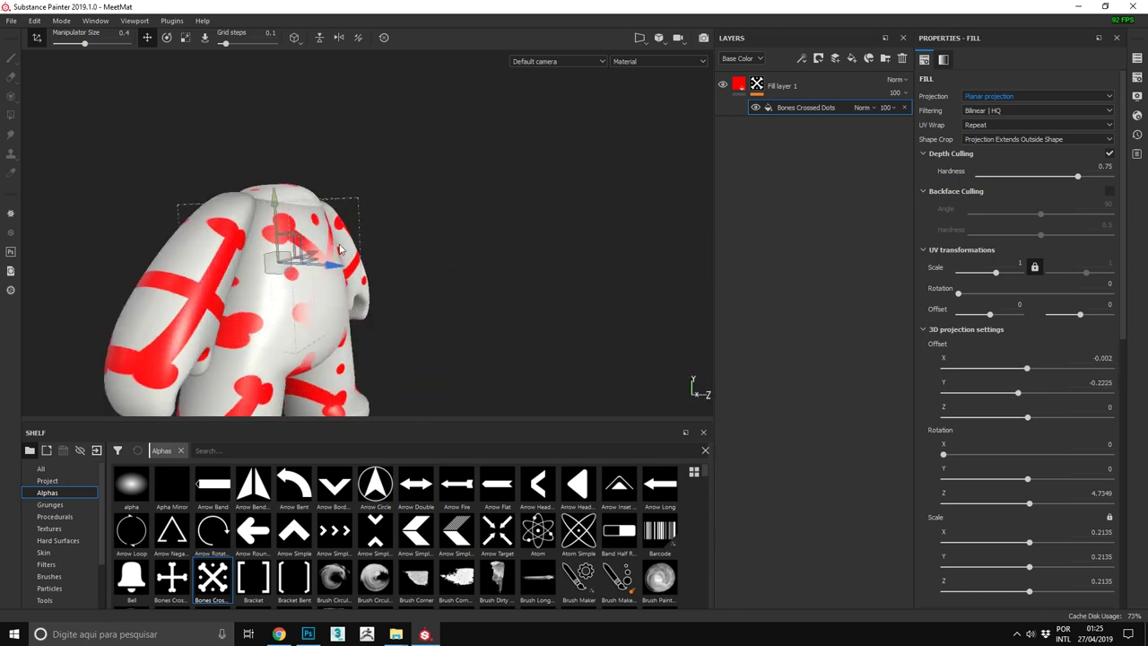
{"action": "mouse_move", "coordinate": [295, 113]}
{"action": "right_mouse_down", "text": "alt"}
{"action": "mouse_move", "coordinate": [216, 297]}
{"action": "mouse_move", "coordinate": [251, 345]}
{"action": "right_mouse_up", "text": "alt"}
{"action": "mouse_move", "coordinate": [251, 345]}
{"action": "left_mouse_down", "text": "alt"}
{"action": "mouse_move", "coordinate": [276, 233]}
{"action": "mouse_move", "coordinate": [468, 250]}
{"action": "mouse_move", "coordinate": [475, 219]}
{"action": "mouse_move", "coordinate": [511, 197]}
{"action": "mouse_move", "coordinate": [532, 204]}
{"action": "left_mouse_up", "text": "alt"}
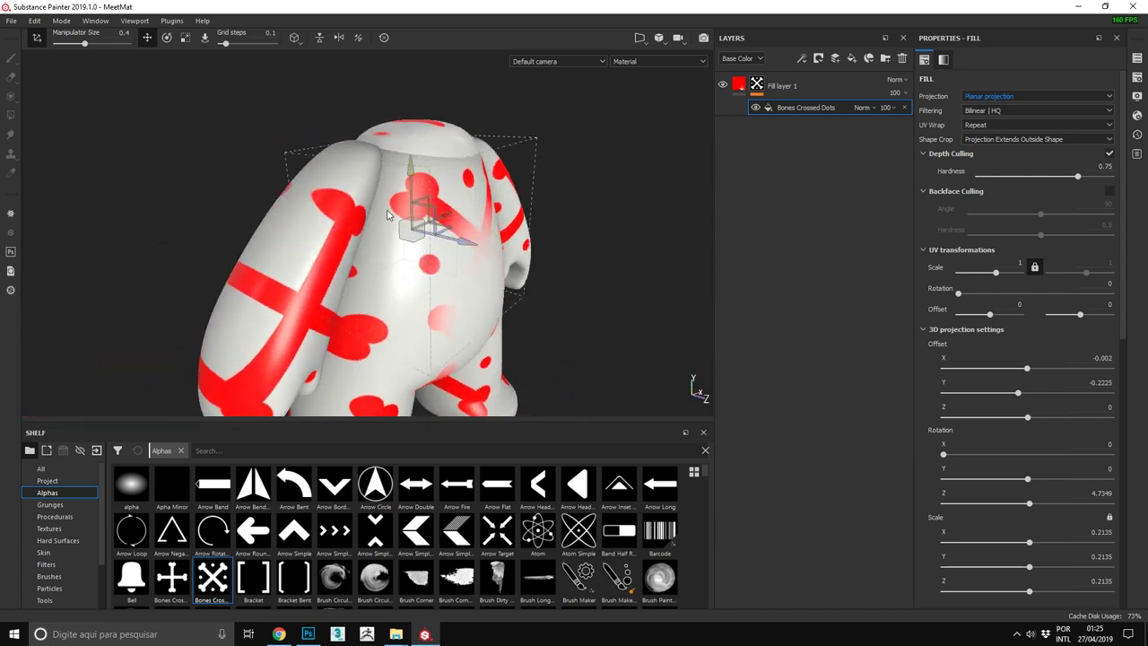
Step: Push the projection forward along Z and scale the bone pattern to 0.1803
{"action": "key", "text": "f"}
{"action": "mouse_move", "coordinate": [399, 190]}
{"action": "left_mouse_down"}
{"action": "mouse_move", "coordinate": [418, 208]}
{"action": "mouse_move", "coordinate": [479, 184]}
{"action": "left_mouse_up"}
{"action": "key", "text": "f"}
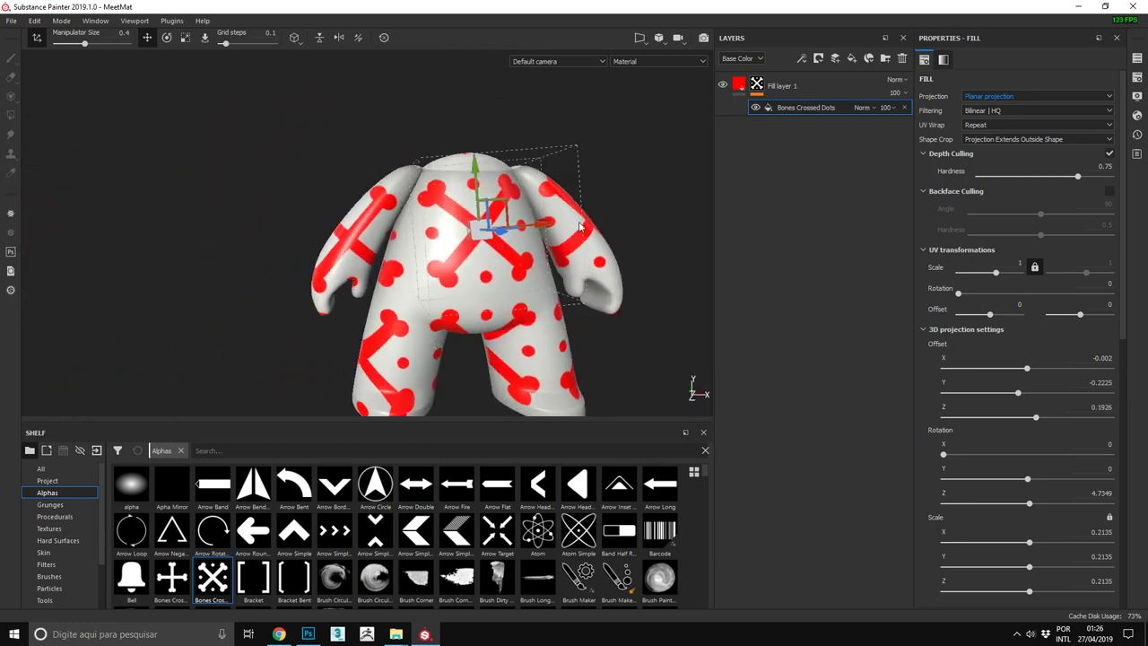
{"action": "scroll", "coordinate": [568, 399], "scroll_direction": "up", "scroll_amount": 3}
{"action": "key", "text": "r"}
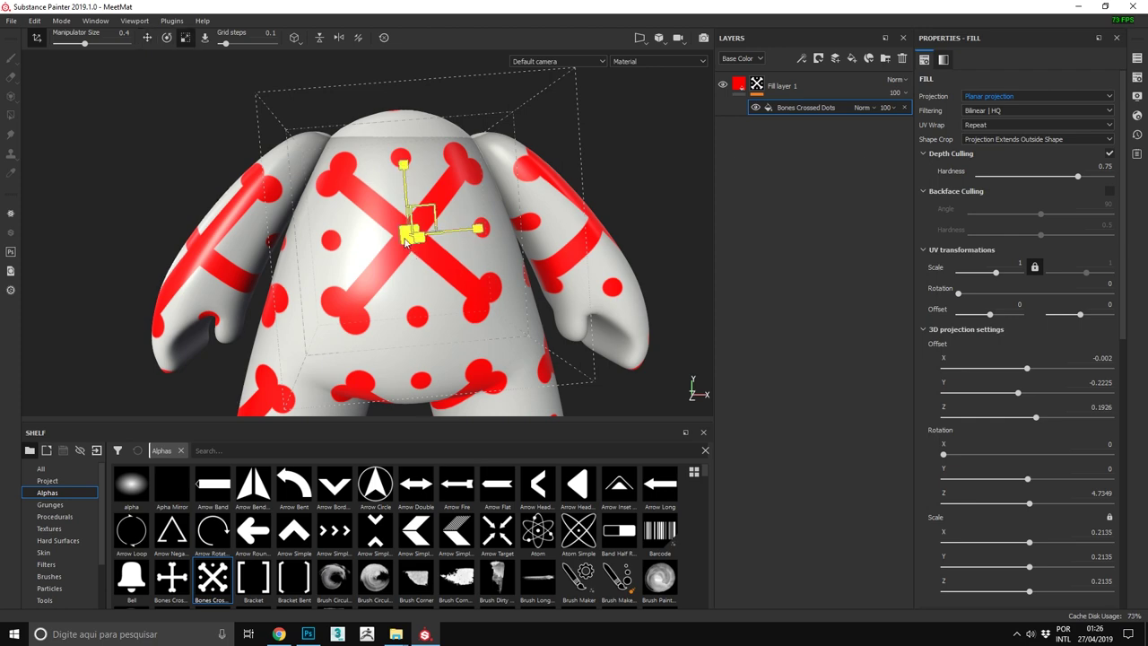
{"action": "left_click_drag", "start_coordinate": [406, 240], "coordinate": [397, 247]}
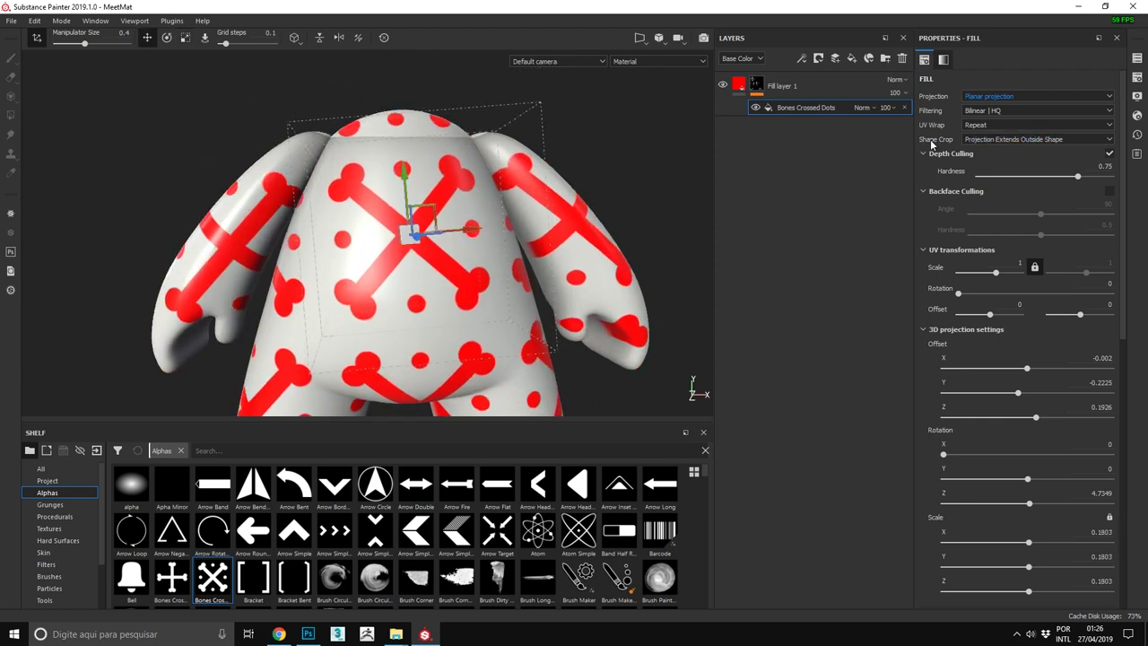
Step: Crop the Bones Crossed Dots pattern to the projection shape
{"action": "left_click", "coordinate": [982, 139]}
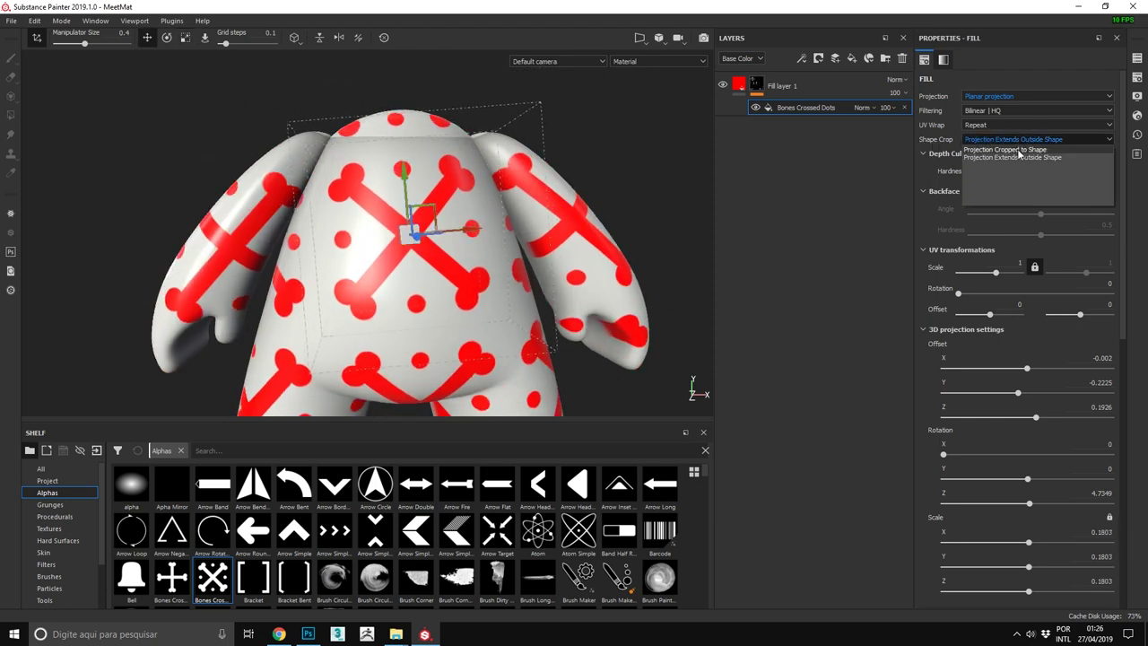
{"action": "left_click", "coordinate": [1013, 150]}
{"action": "left_click_drag", "start_coordinate": [569, 236], "coordinate": [586, 187], "text": "alt"}
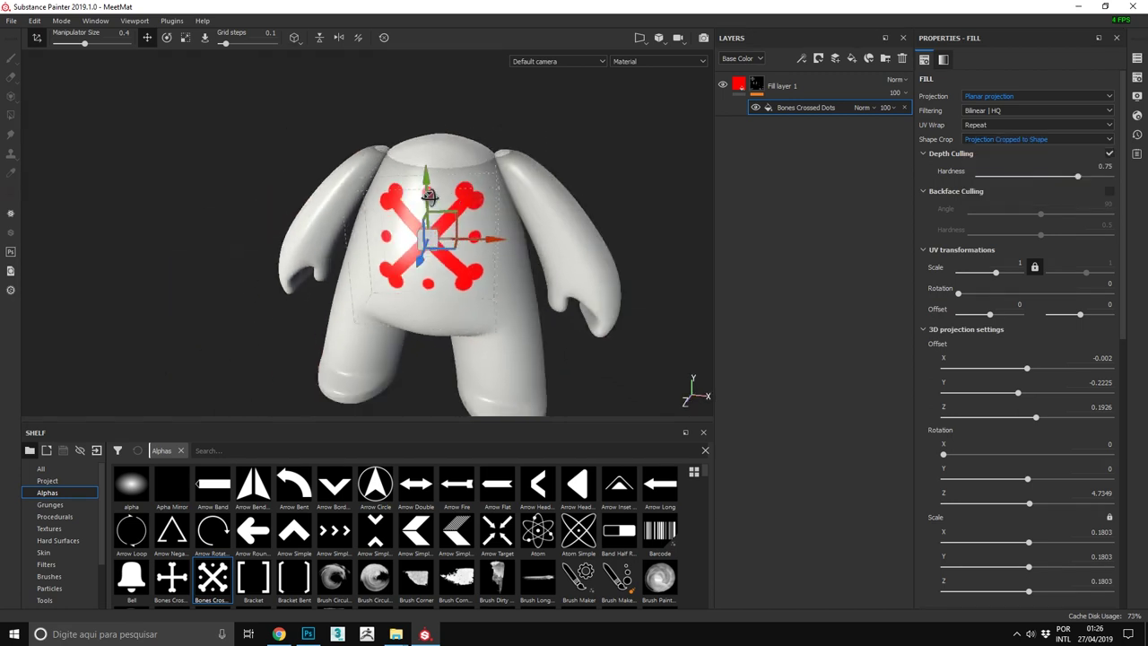
{"action": "left_click_drag", "start_coordinate": [607, 252], "coordinate": [598, 225], "text": "alt"}
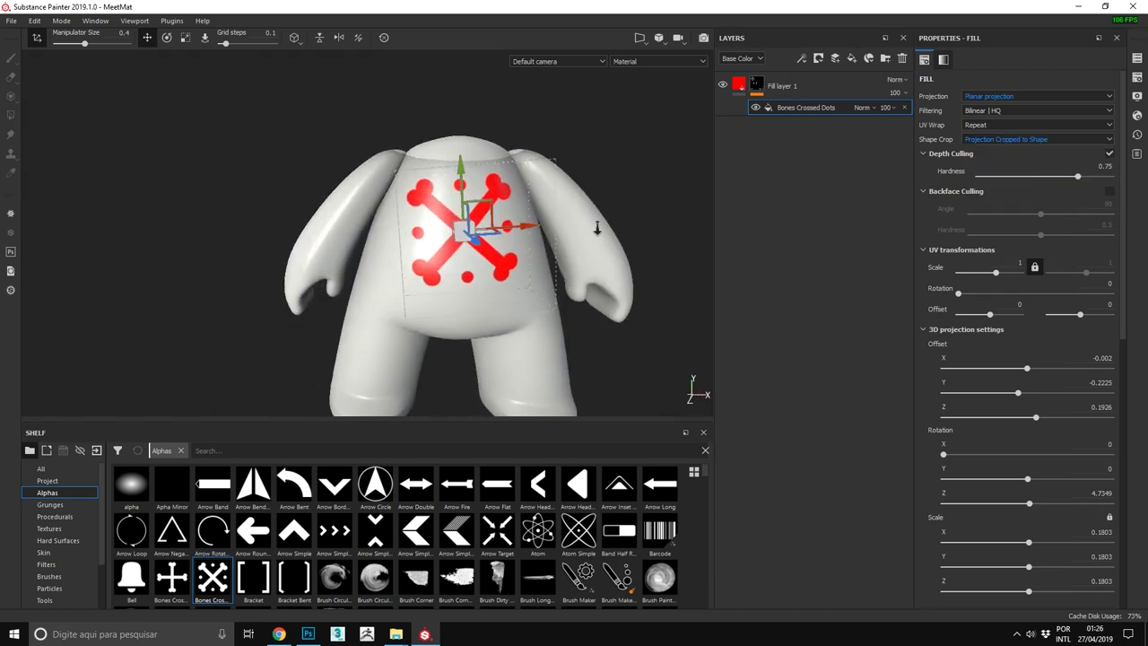
{"action": "scroll", "coordinate": [598, 225], "scroll_direction": "up", "scroll_amount": 2}
Step: Rotate the crossed-bones projection slightly and centre it on the torso
{"action": "key", "text": "e"}
{"action": "left_click_drag", "start_coordinate": [457, 175], "coordinate": [409, 197]}
{"action": "key", "text": "w"}
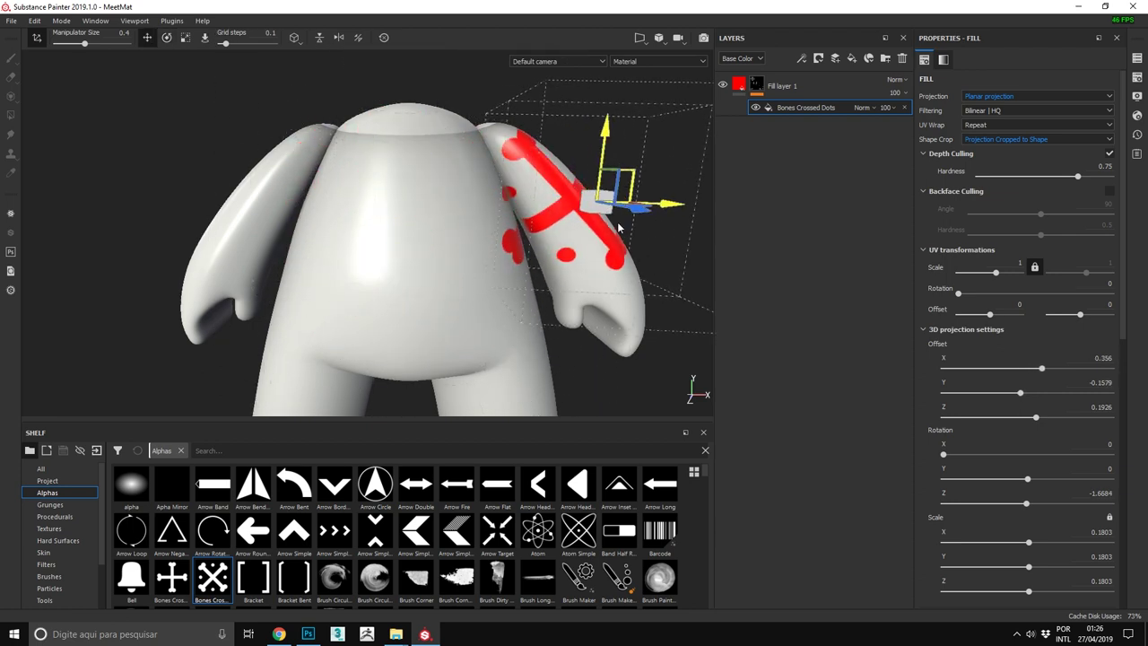
{"action": "middle_click_drag", "start_coordinate": [409, 197], "coordinate": [409, 148], "text": "alt"}
{"action": "left_click_drag", "start_coordinate": [399, 153], "coordinate": [412, 179]}
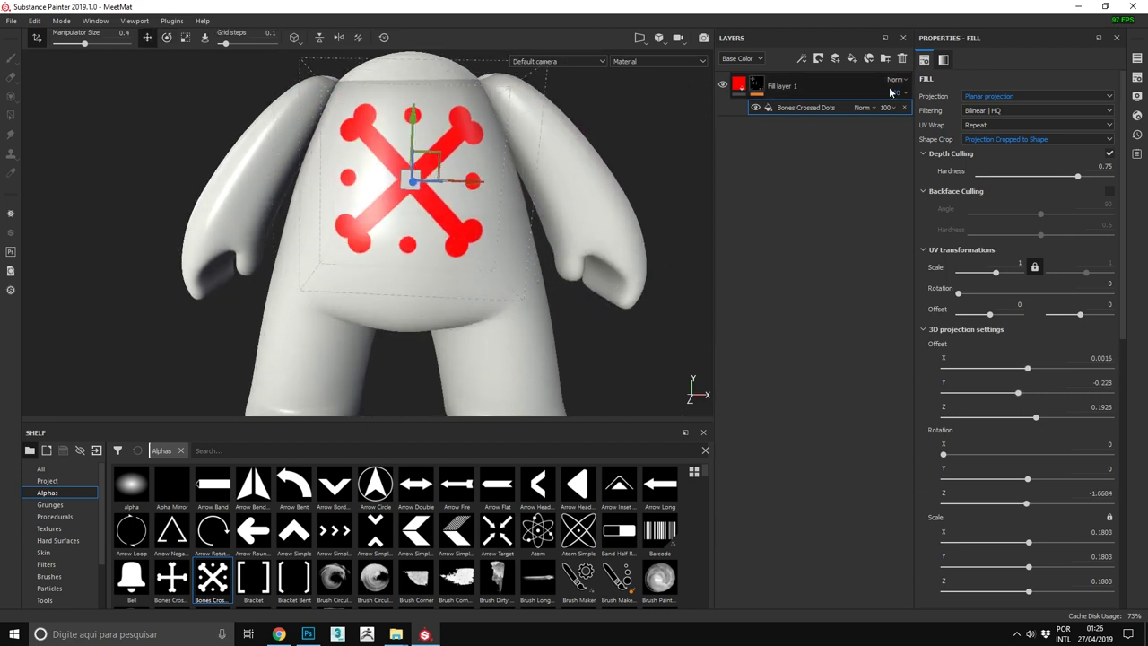
Step: Check the torso pattern from several 3D angles and in the flat UV view
{"action": "left_click", "coordinate": [740, 85]}
{"action": "mouse_move", "coordinate": [565, 224]}
{"action": "left_mouse_down", "text": "alt"}
{"action": "mouse_move", "coordinate": [549, 175]}
{"action": "mouse_move", "coordinate": [453, 156]}
{"action": "left_mouse_up", "text": "alt"}
{"action": "left_click_drag", "start_coordinate": [538, 185], "coordinate": [323, 225], "text": "alt"}
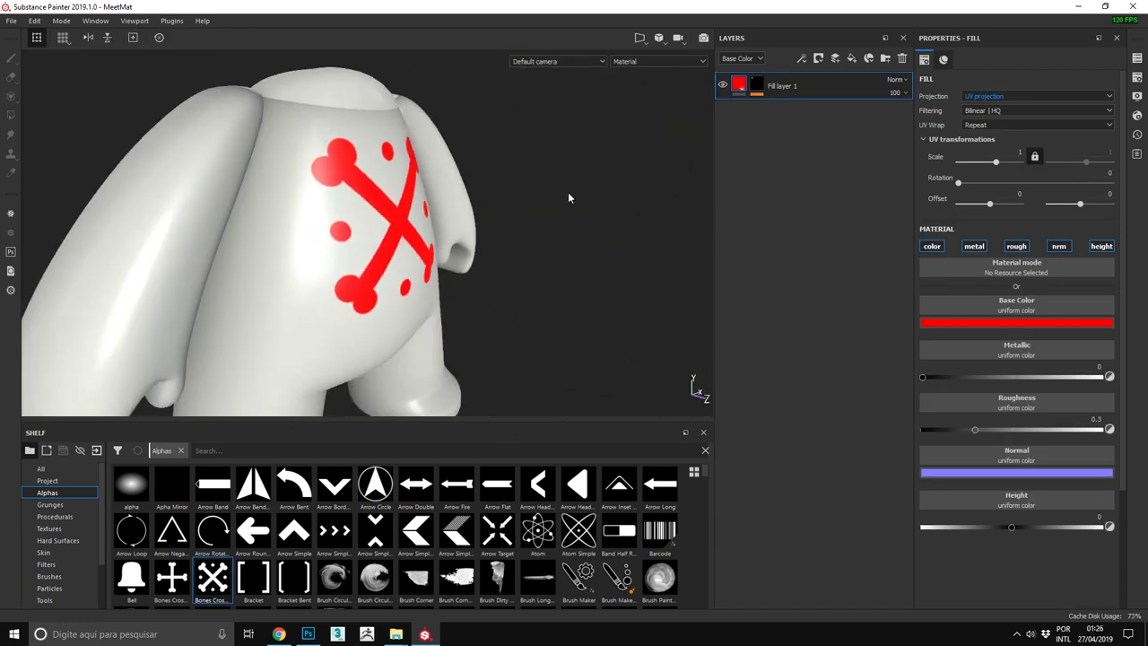
{"action": "left_click_drag", "start_coordinate": [463, 236], "coordinate": [493, 204], "text": "alt"}
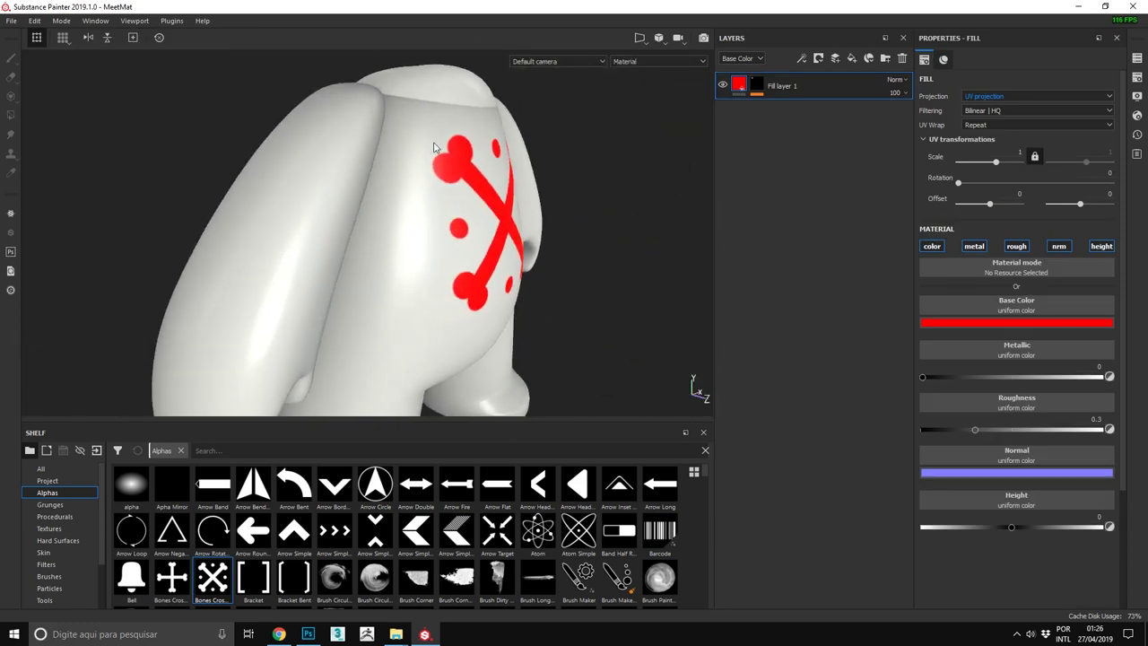
{"action": "key", "text": "F3"}
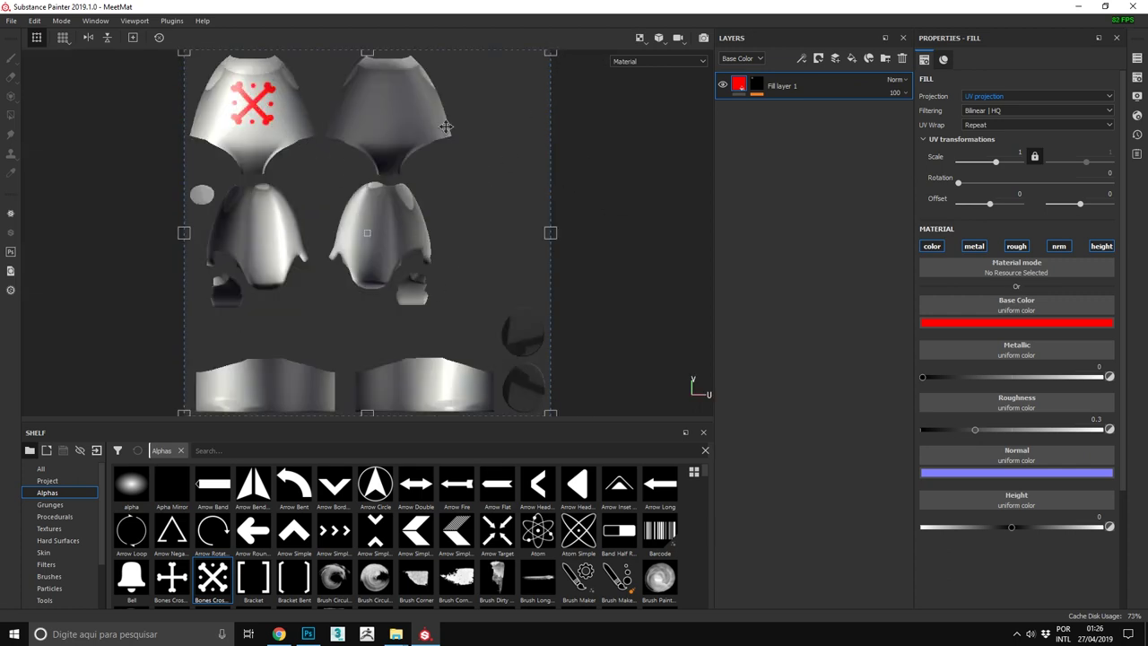
{"action": "key", "text": "F2"}
{"action": "left_click", "coordinate": [1036, 325]}
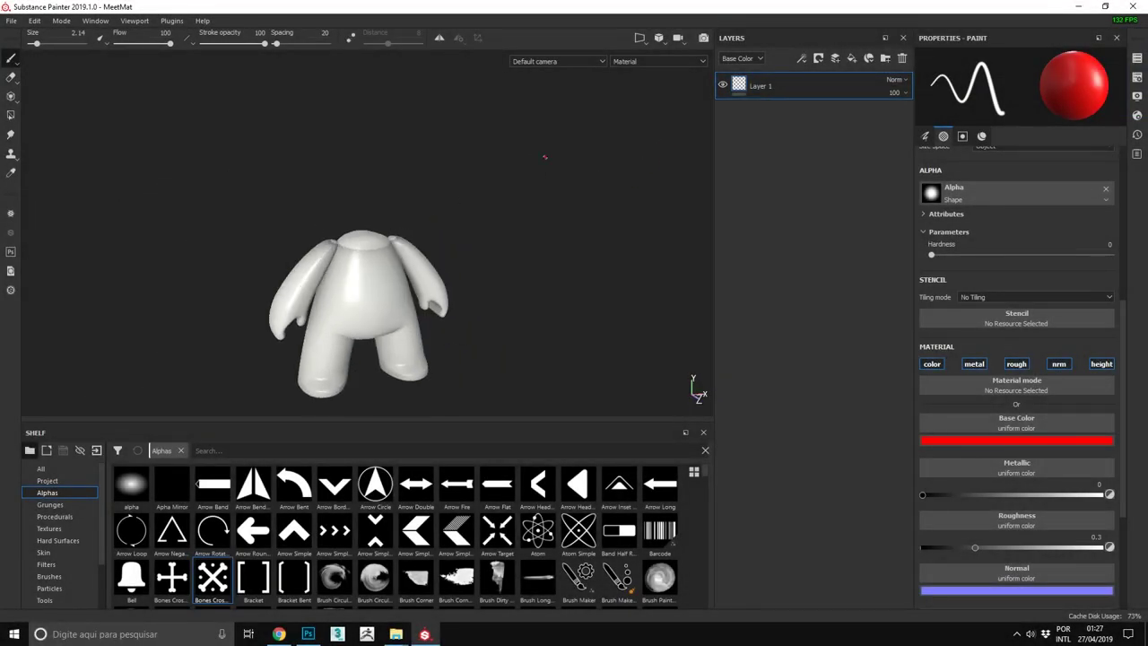
Step: Orbit and reframe the camera around the bare MeetMat character
{"action": "scroll", "coordinate": [397, 251], "scroll_direction": "up", "scroll_amount": 5}
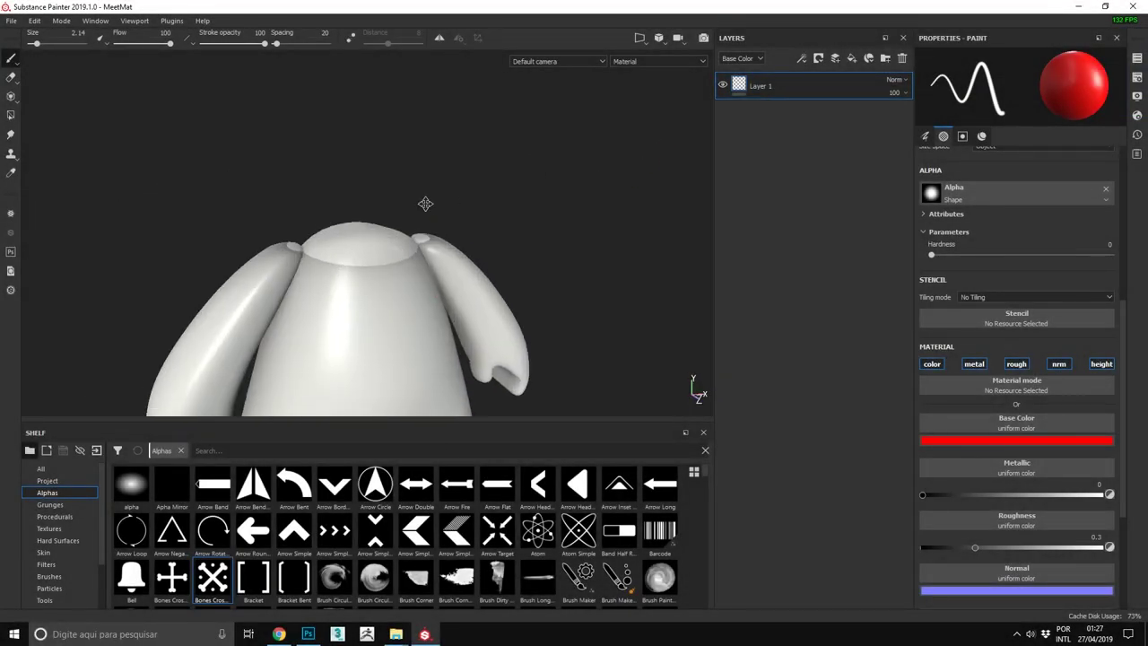
{"action": "left_click_drag", "start_coordinate": [441, 184], "coordinate": [247, 132], "text": "alt"}
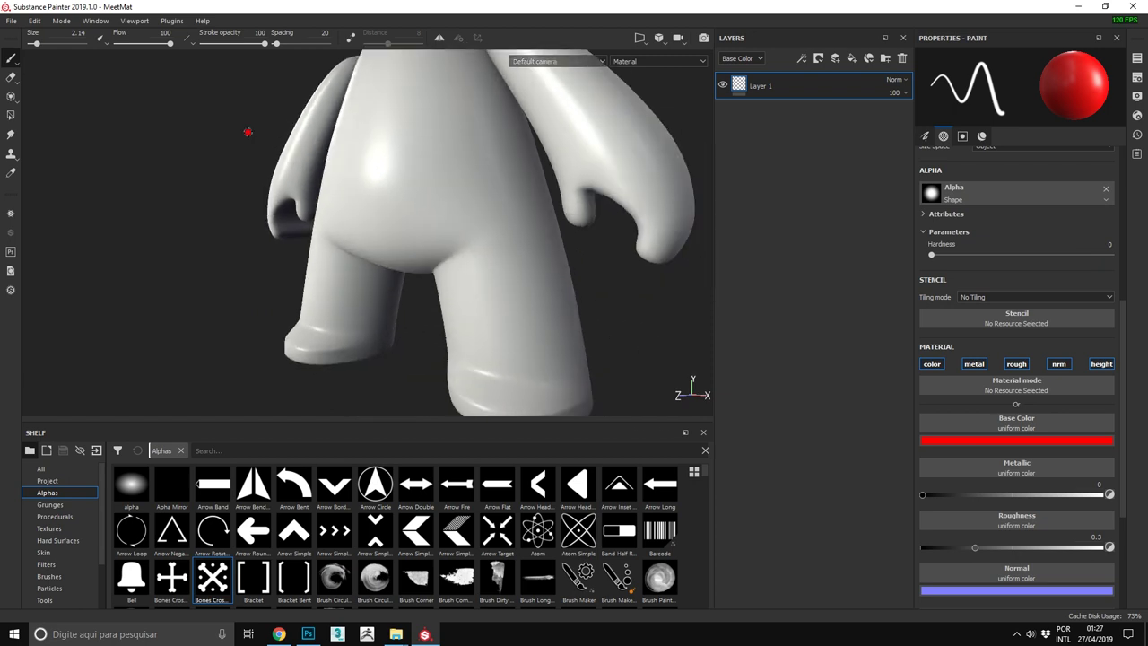
{"action": "key", "text": "f"}
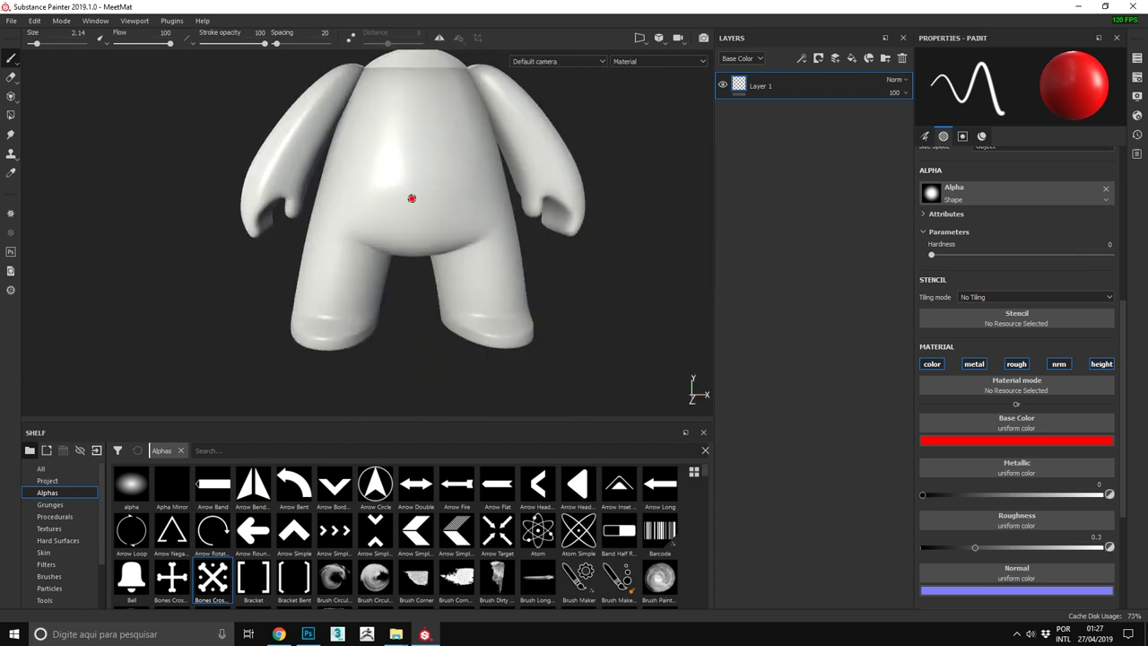
{"action": "mouse_move", "coordinate": [428, 133]}
{"action": "left_mouse_down", "text": "alt"}
{"action": "mouse_move", "coordinate": [385, 233]}
{"action": "mouse_move", "coordinate": [238, 264]}
{"action": "left_mouse_up", "text": "alt"}
{"action": "key", "text": "f"}
{"action": "mouse_move", "coordinate": [464, 246]}
{"action": "left_mouse_down", "text": "alt"}
{"action": "mouse_move", "coordinate": [422, 308]}
{"action": "mouse_move", "coordinate": [209, 175]}
{"action": "left_mouse_up", "text": "alt"}
{"action": "scroll", "coordinate": [423, 307], "scroll_direction": "up", "scroll_amount": 5}
{"action": "key", "text": "f"}
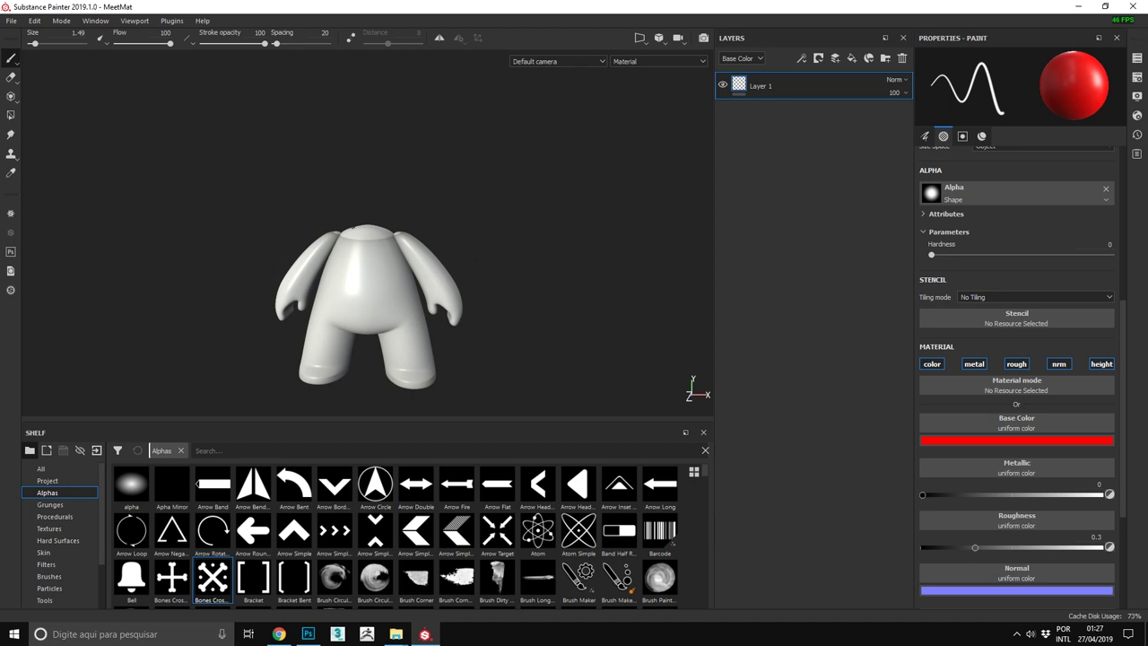
Step: Look down on the upper body and enable painting symmetry
{"action": "scroll", "coordinate": [500, 354], "scroll_direction": "up", "scroll_amount": 3}
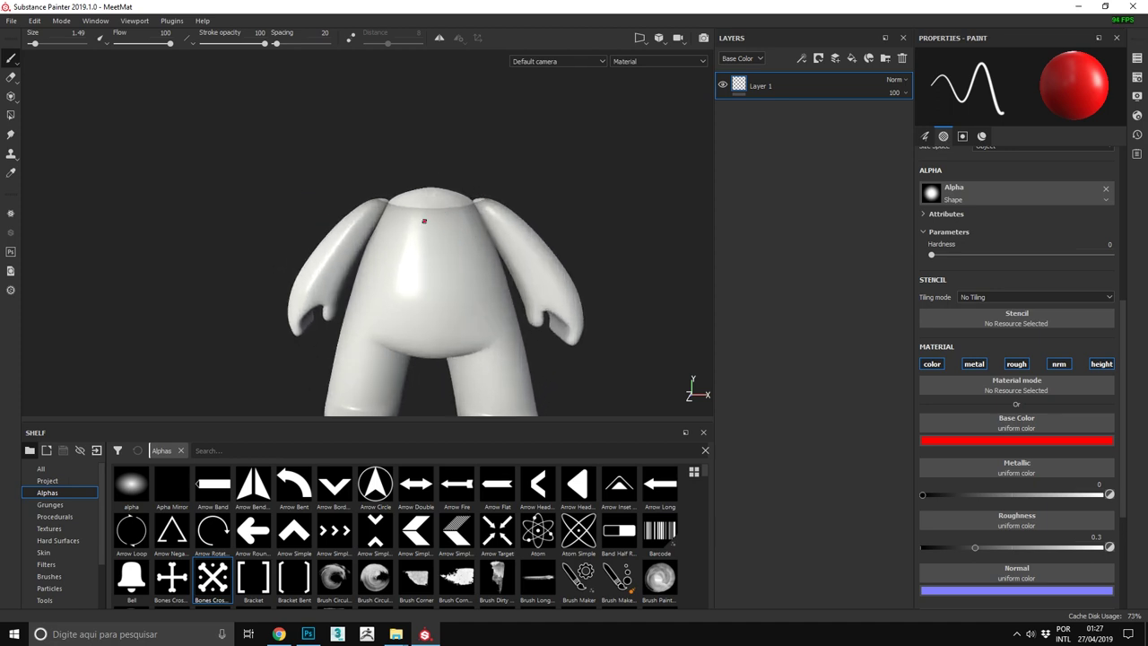
{"action": "scroll", "coordinate": [410, 220], "scroll_direction": "down", "scroll_amount": 2}
{"action": "mouse_move", "coordinate": [443, 243]}
{"action": "left_mouse_down", "text": "alt"}
{"action": "mouse_move", "coordinate": [515, 388]}
{"action": "mouse_move", "coordinate": [494, 343]}
{"action": "left_mouse_up", "text": "alt"}
{"action": "scroll", "coordinate": [516, 388], "scroll_direction": "up", "scroll_amount": 5}
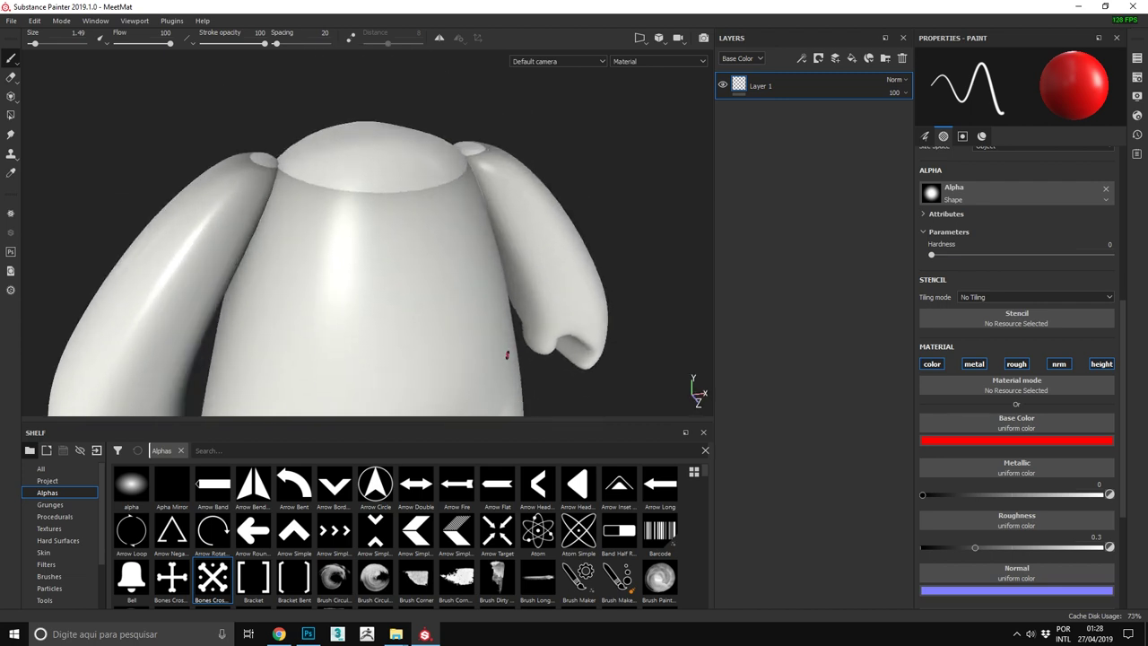
{"action": "scroll", "coordinate": [494, 197], "scroll_direction": "down", "scroll_amount": 2}
{"action": "mouse_move", "coordinate": [494, 197]}
{"action": "middle_mouse_down", "text": "alt"}
{"action": "mouse_move", "coordinate": [449, 118]}
{"action": "mouse_move", "coordinate": [422, 124]}
{"action": "middle_mouse_up", "text": "alt"}
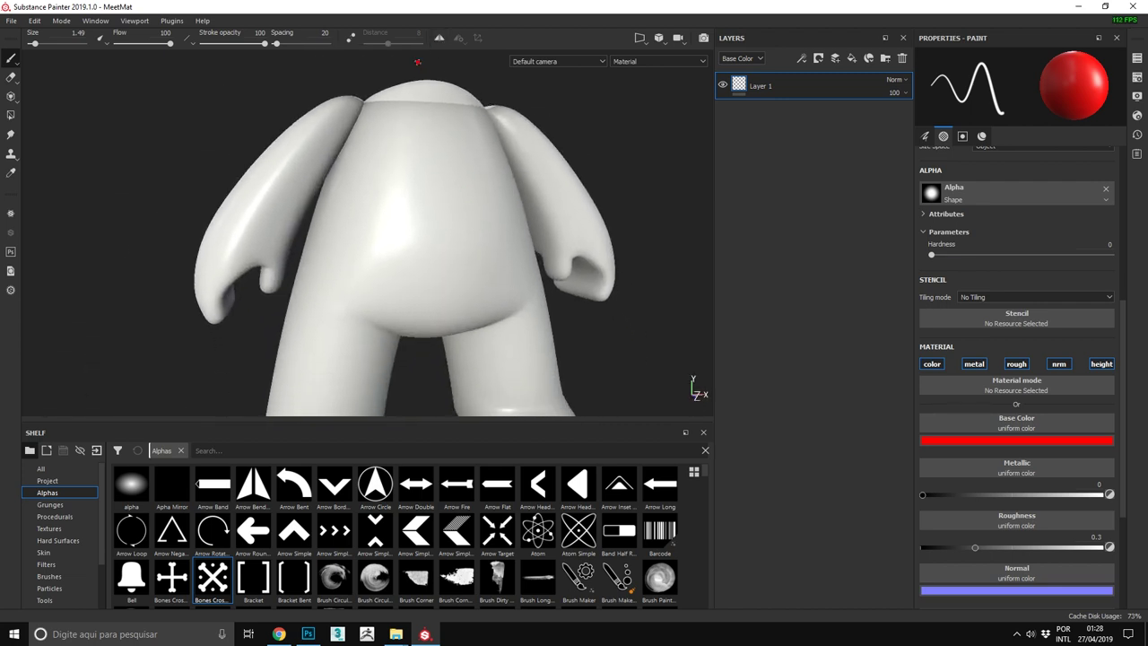
{"action": "left_click", "coordinate": [437, 36]}
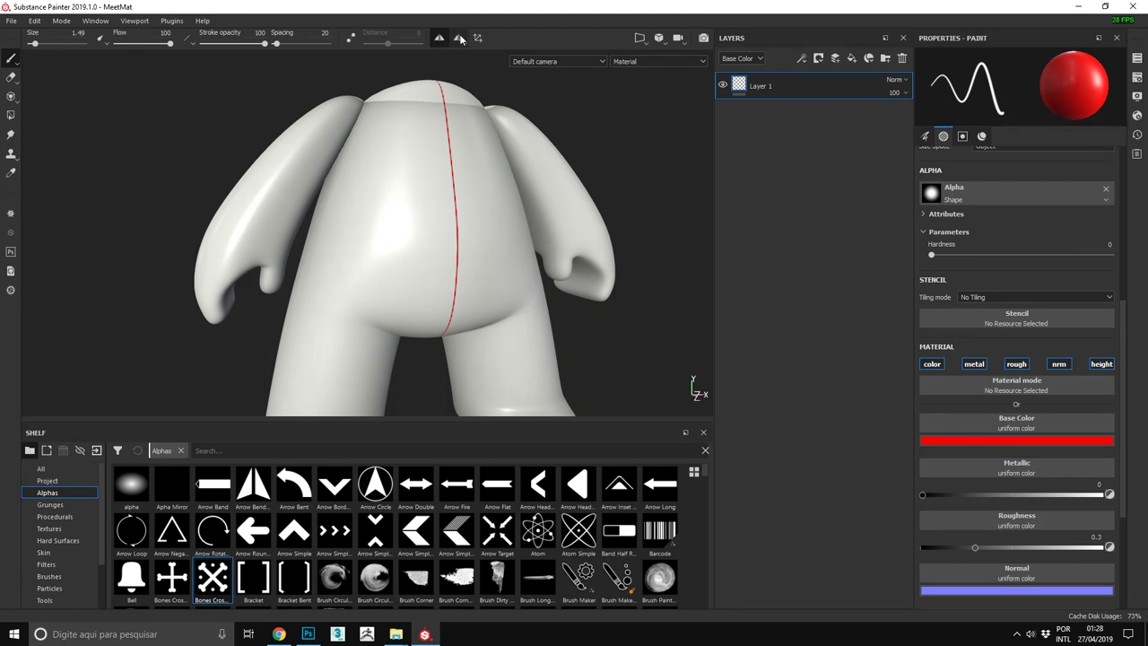
Step: Switch symmetry to Radial mode and try a test stroke, then undo it
{"action": "left_click", "coordinate": [460, 40]}
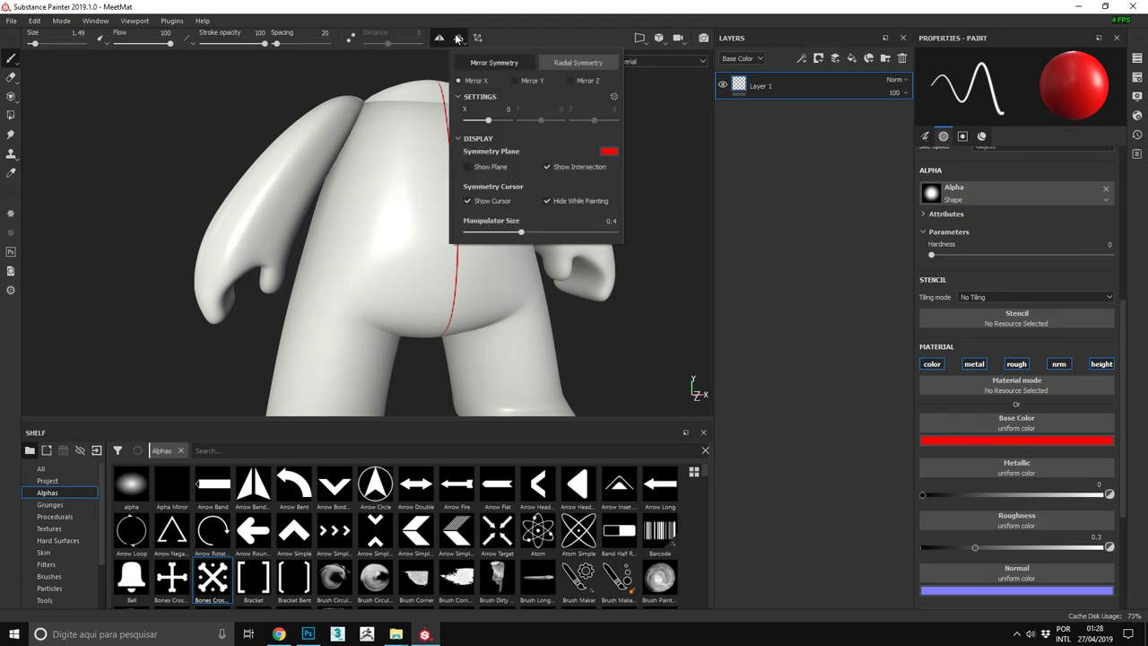
{"action": "left_click", "coordinate": [560, 62]}
{"action": "left_click", "coordinate": [575, 67]}
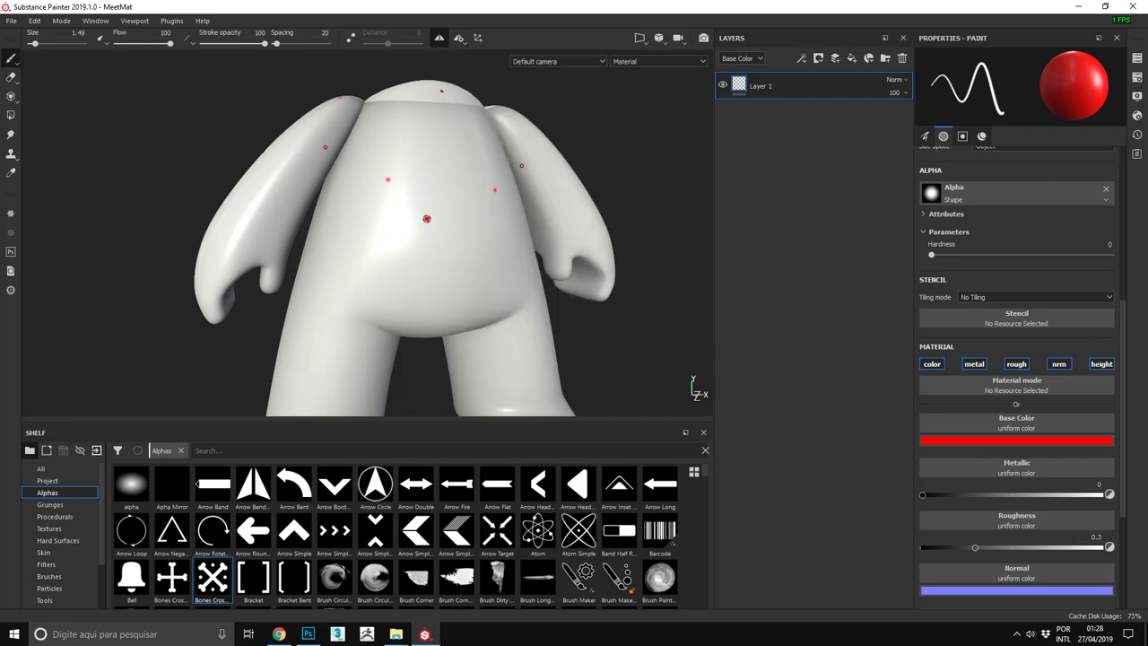
{"action": "left_click", "coordinate": [459, 38]}
{"action": "left_click_drag", "start_coordinate": [391, 251], "coordinate": [408, 283], "text": "alt"}
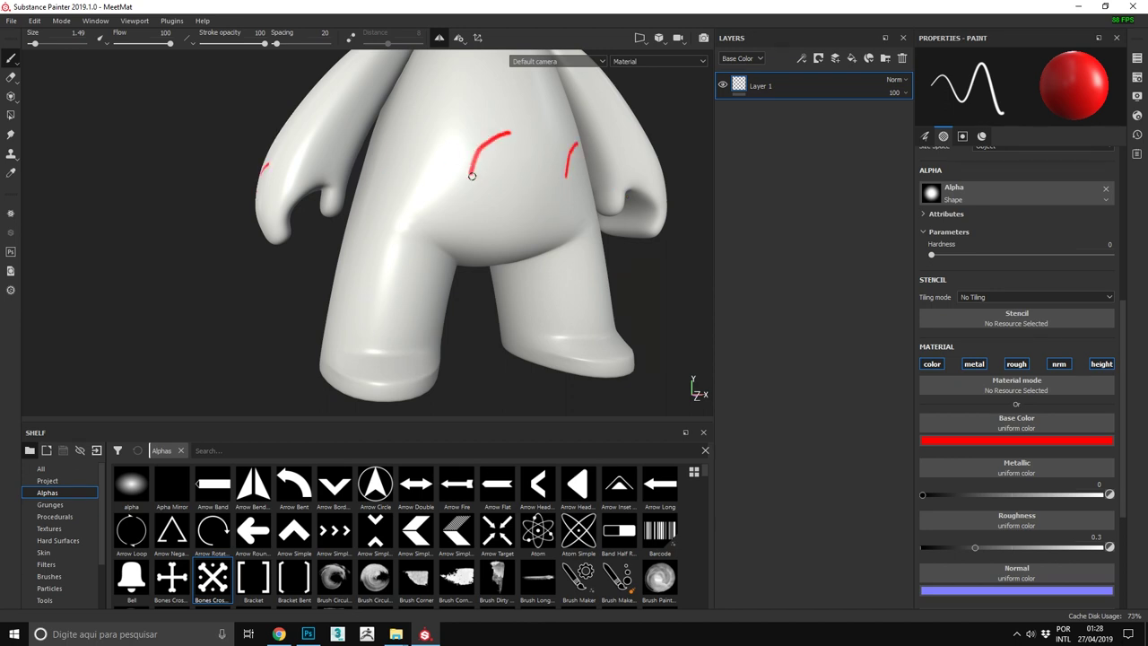
{"action": "mouse_move", "coordinate": [507, 189]}
{"action": "left_mouse_down", "text": "alt"}
{"action": "mouse_move", "coordinate": [417, 212]}
{"action": "mouse_move", "coordinate": [435, 242]}
{"action": "left_mouse_up", "text": "alt"}
{"action": "mouse_move", "coordinate": [442, 196]}
{"action": "left_mouse_down"}
{"action": "mouse_move", "coordinate": [428, 231]}
{"action": "mouse_move", "coordinate": [448, 251]}
{"action": "left_mouse_up"}
{"action": "key", "text": "ctrl+z"}
Step: Set radial symmetry Count to 13 and narrow the Angle Span to about 156
{"action": "left_click", "coordinate": [459, 38]}
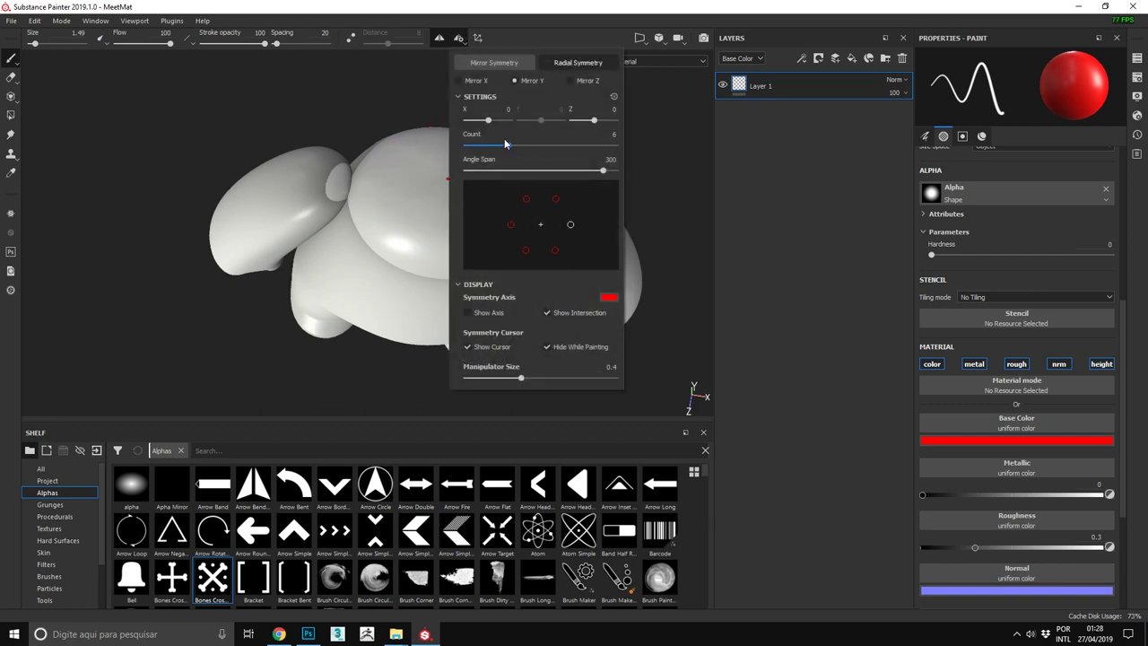
{"action": "left_click_drag", "start_coordinate": [559, 152], "coordinate": [582, 146]}
{"action": "left_click_drag", "start_coordinate": [560, 241], "coordinate": [562, 238]}
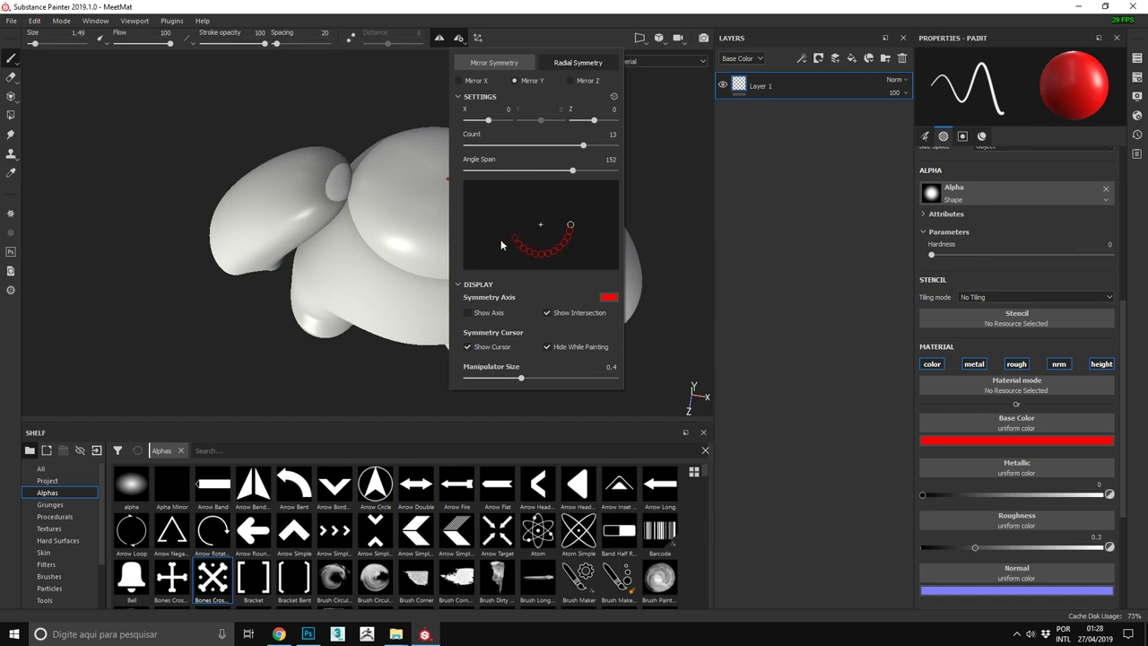
{"action": "left_click_drag", "start_coordinate": [569, 217], "coordinate": [540, 194]}
{"action": "left_click_drag", "start_coordinate": [448, 193], "coordinate": [492, 158]}
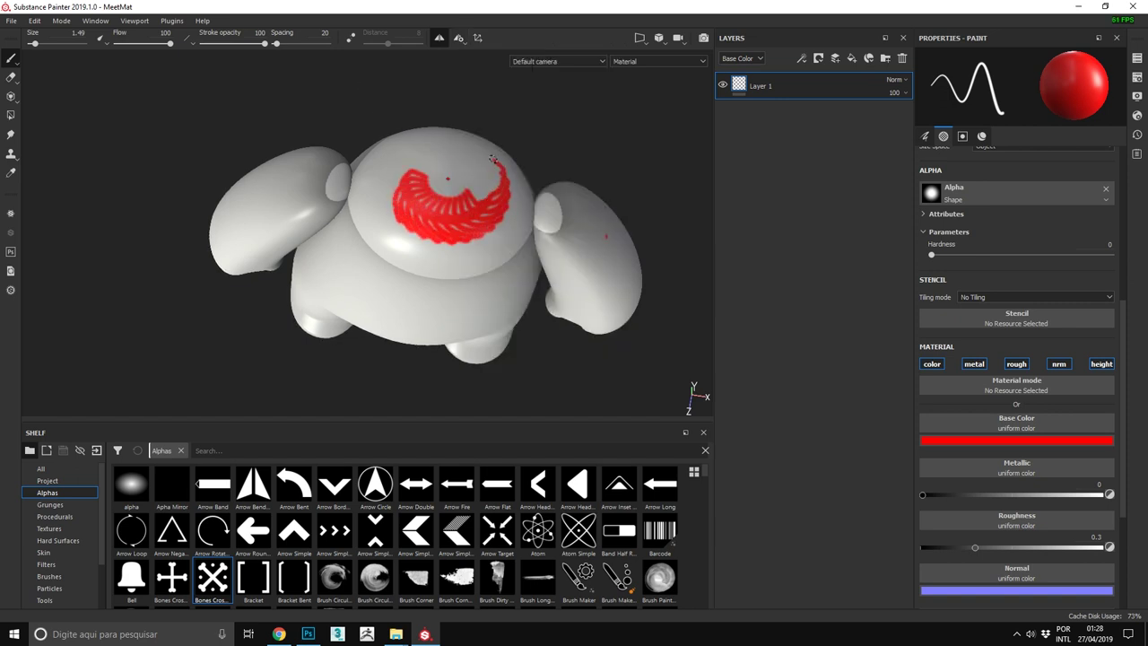
{"action": "key", "text": "ctrl+z"}
Step: Paint the red radial swirl of curved strokes across the top of the head
{"action": "mouse_move", "coordinate": [453, 139]}
{"action": "left_mouse_down", "text": "alt"}
{"action": "mouse_move", "coordinate": [503, 224]}
{"action": "mouse_move", "coordinate": [484, 215]}
{"action": "left_mouse_up", "text": "alt"}
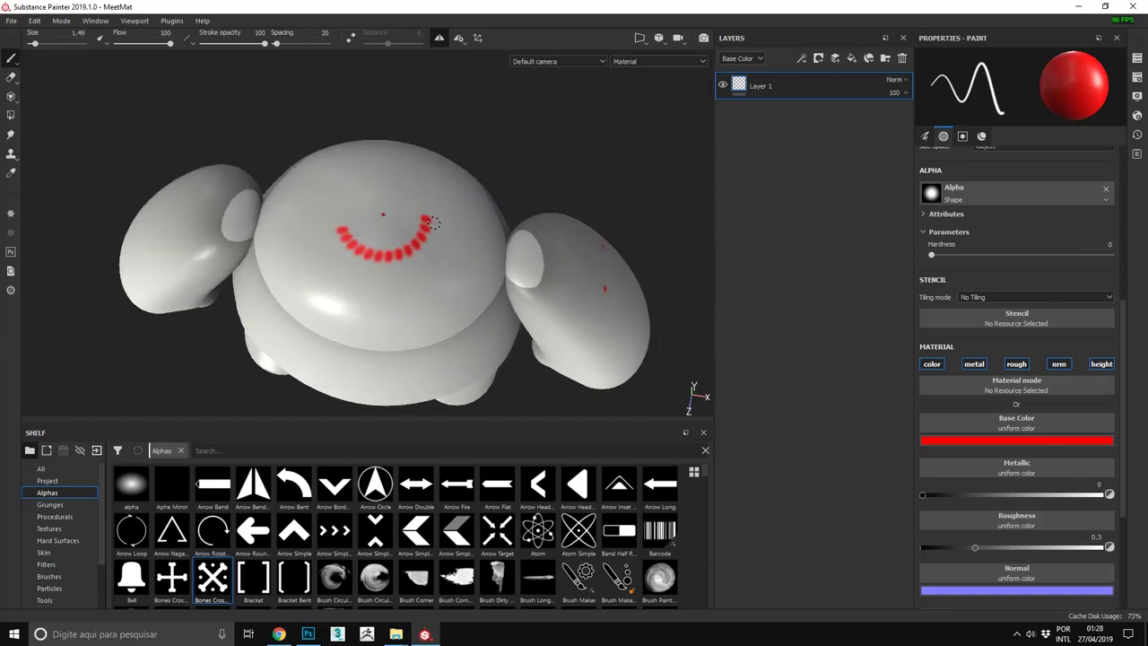
{"action": "mouse_move", "coordinate": [395, 224]}
{"action": "left_mouse_down"}
{"action": "mouse_move", "coordinate": [500, 204]}
{"action": "mouse_move", "coordinate": [436, 141]}
{"action": "left_mouse_up"}
{"action": "key", "text": "ctrl+z"}
{"action": "mouse_move", "coordinate": [372, 178]}
{"action": "left_mouse_down"}
{"action": "mouse_move", "coordinate": [324, 201]}
{"action": "mouse_move", "coordinate": [307, 290]}
{"action": "left_mouse_up"}
{"action": "key", "text": "ctrl+z"}
{"action": "left_click_drag", "start_coordinate": [408, 195], "coordinate": [408, 211]}
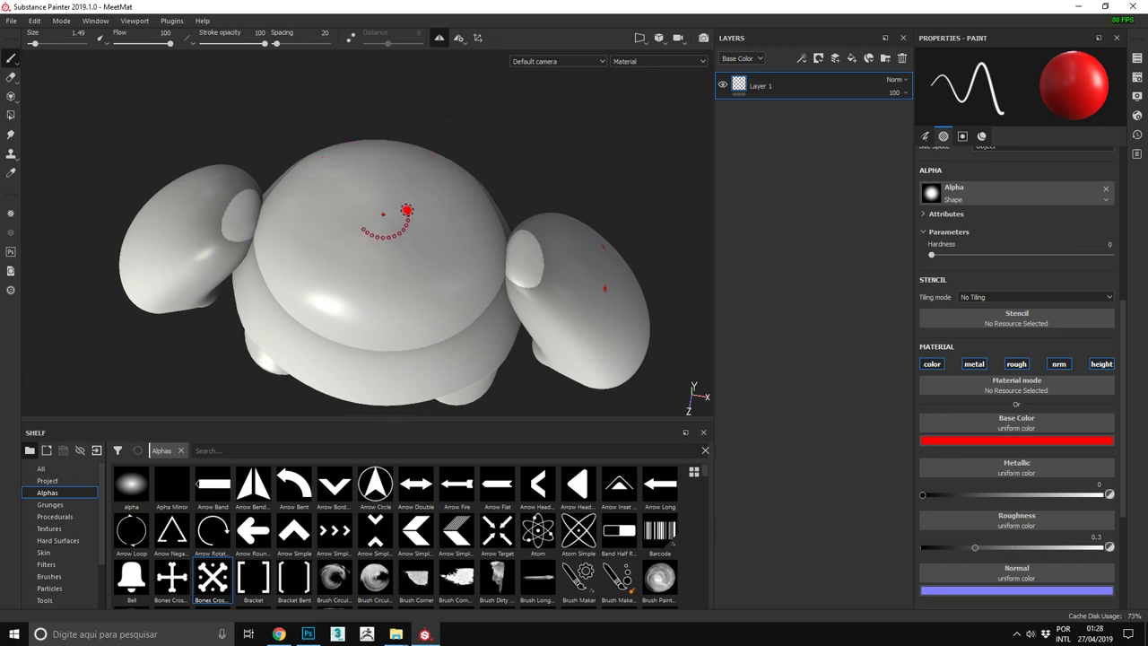
{"action": "left_click", "coordinate": [459, 40]}
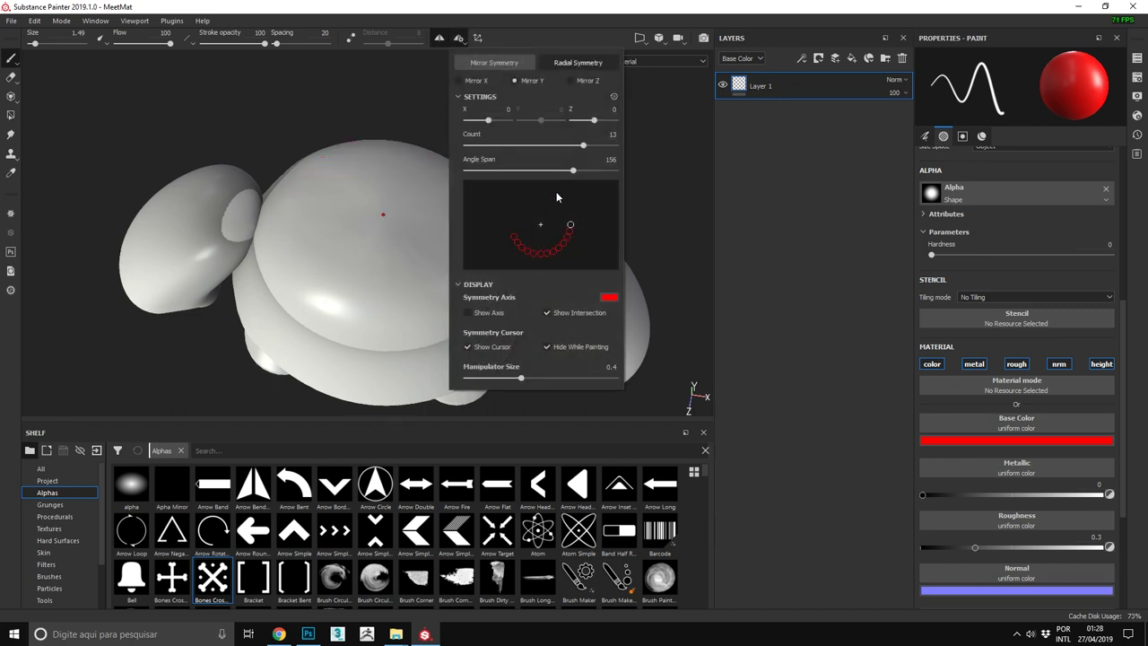
{"action": "left_click_drag", "start_coordinate": [398, 209], "coordinate": [615, 146]}
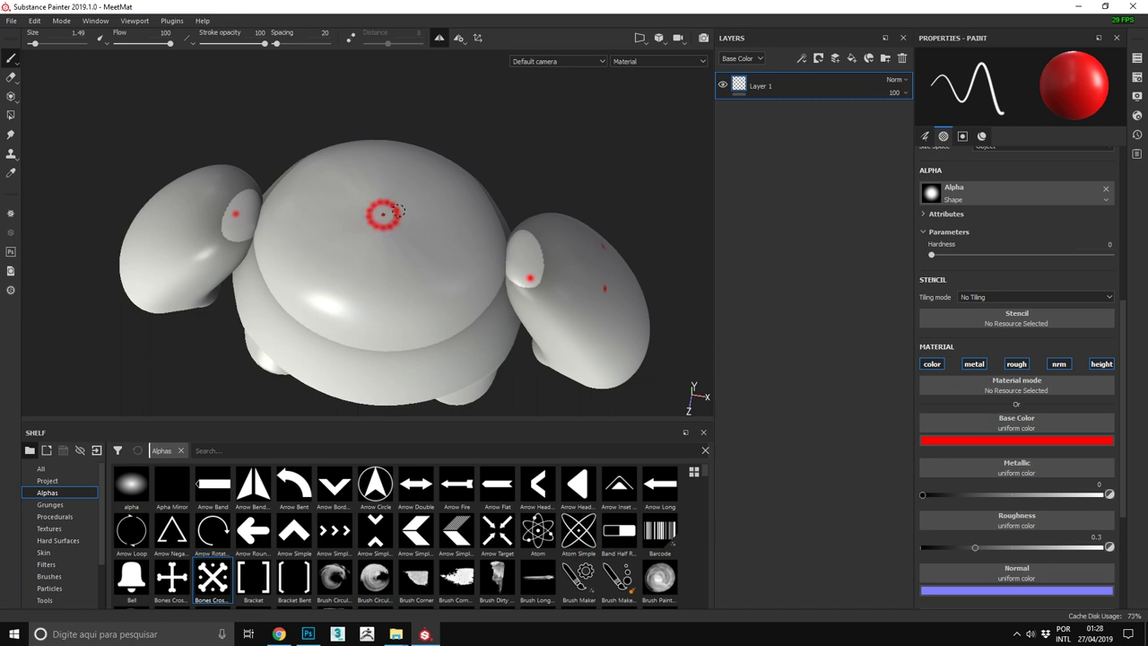
{"action": "scroll", "coordinate": [1002, 481], "scroll_direction": "down", "scroll_amount": 2}
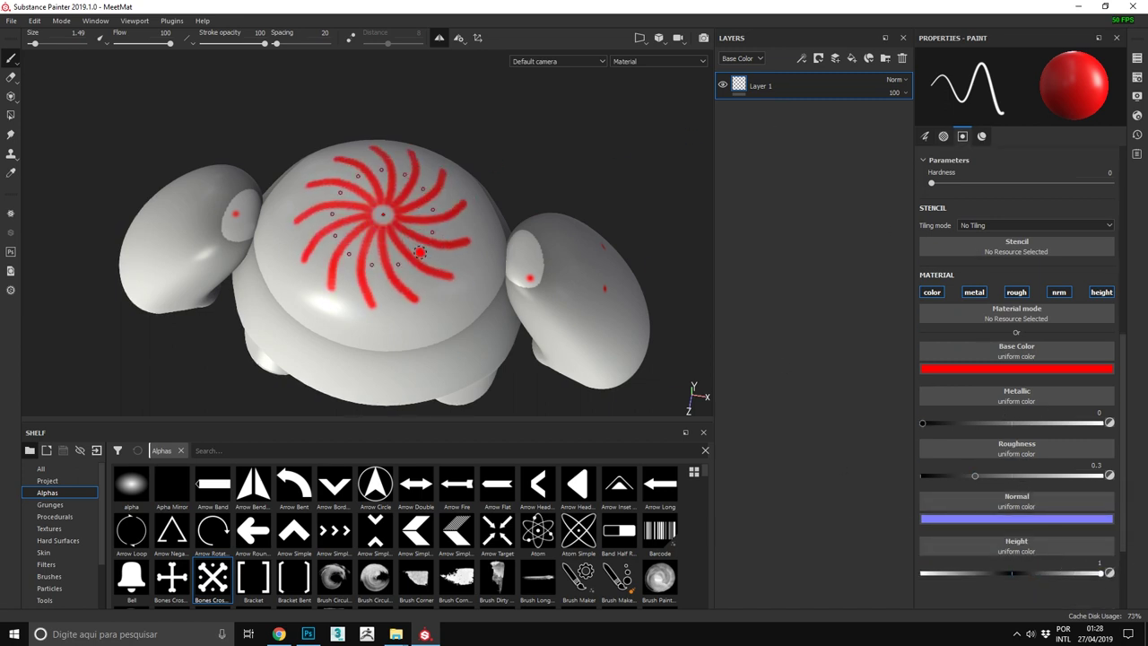
{"action": "mouse_move", "coordinate": [470, 236]}
{"action": "left_mouse_down", "text": "alt"}
{"action": "mouse_move", "coordinate": [494, 184]}
{"action": "mouse_move", "coordinate": [520, 191]}
{"action": "mouse_move", "coordinate": [497, 134]}
{"action": "left_mouse_up", "text": "alt"}
Step: Show the symmetry centre manipulator and reposition it onto the head
{"action": "left_click", "coordinate": [458, 37]}
{"action": "left_click", "coordinate": [460, 41]}
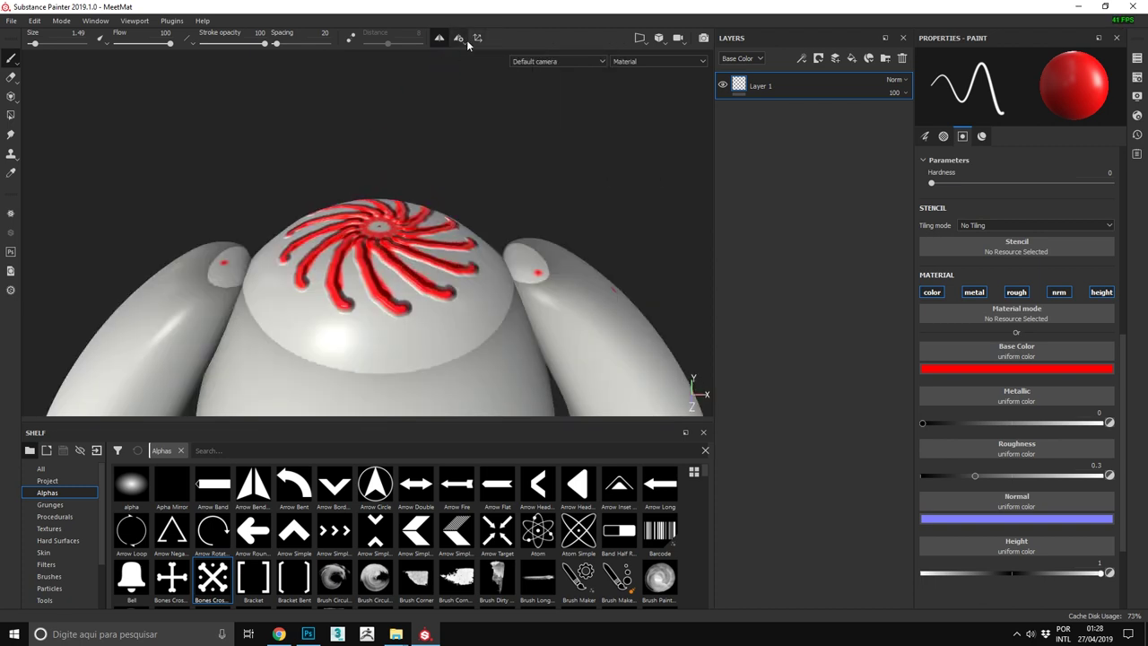
{"action": "left_click", "coordinate": [479, 39]}
{"action": "left_click_drag", "start_coordinate": [473, 65], "coordinate": [431, 279], "text": "alt"}
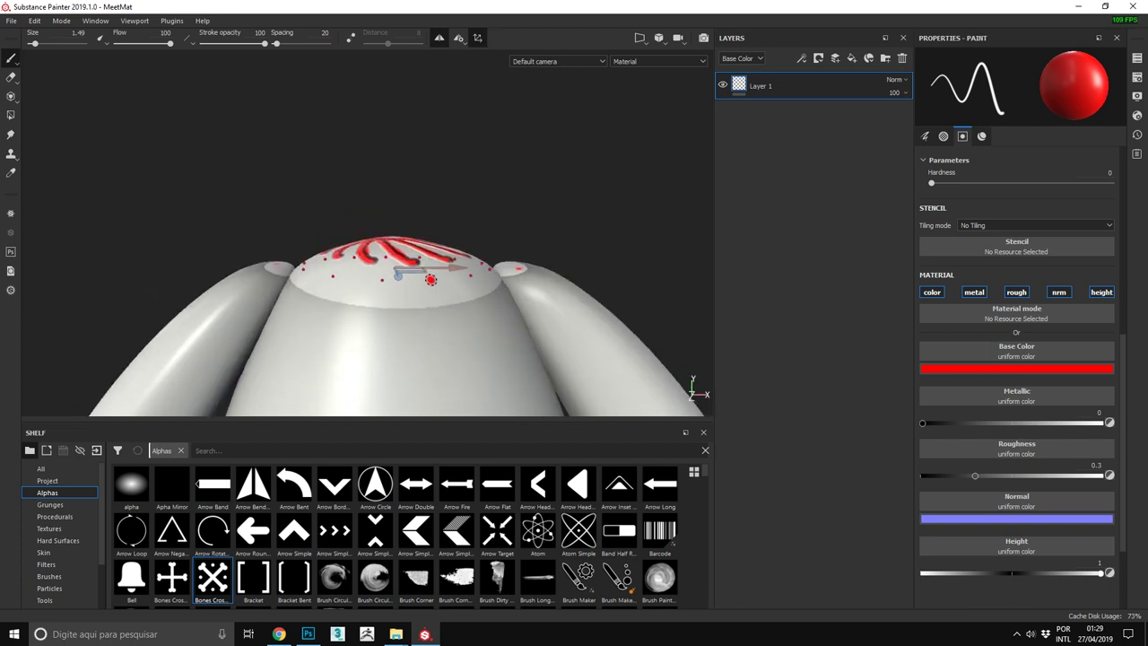
{"action": "left_click", "coordinate": [392, 337]}
{"action": "left_click_drag", "start_coordinate": [392, 337], "coordinate": [513, 284], "text": "alt"}
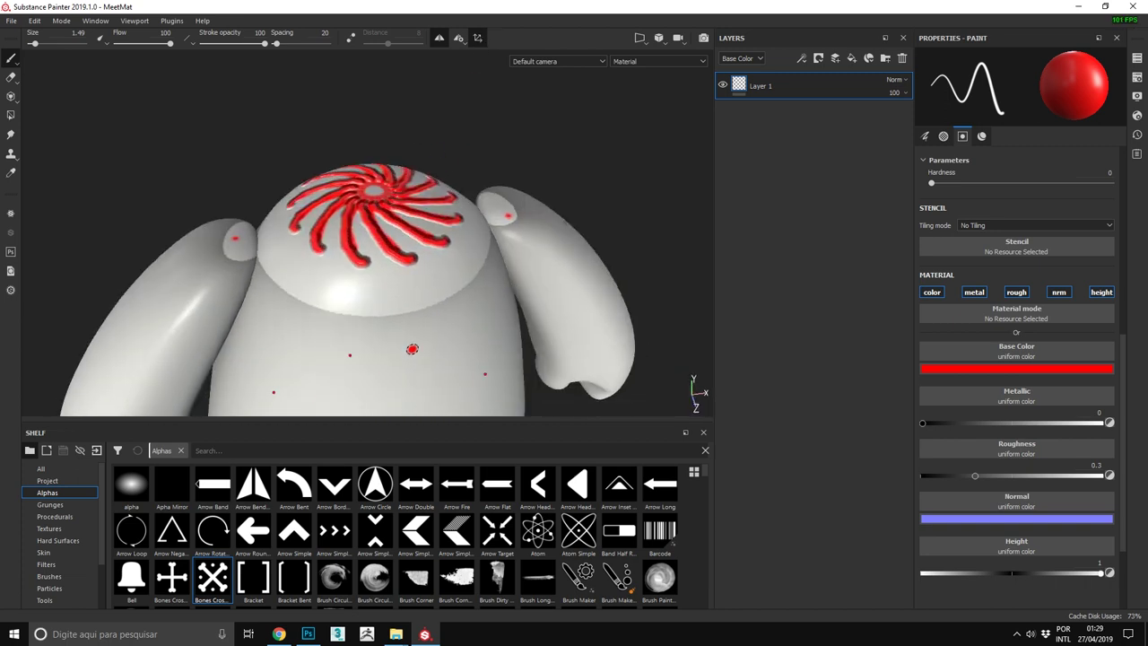
{"action": "left_click_drag", "start_coordinate": [499, 243], "coordinate": [360, 131]}
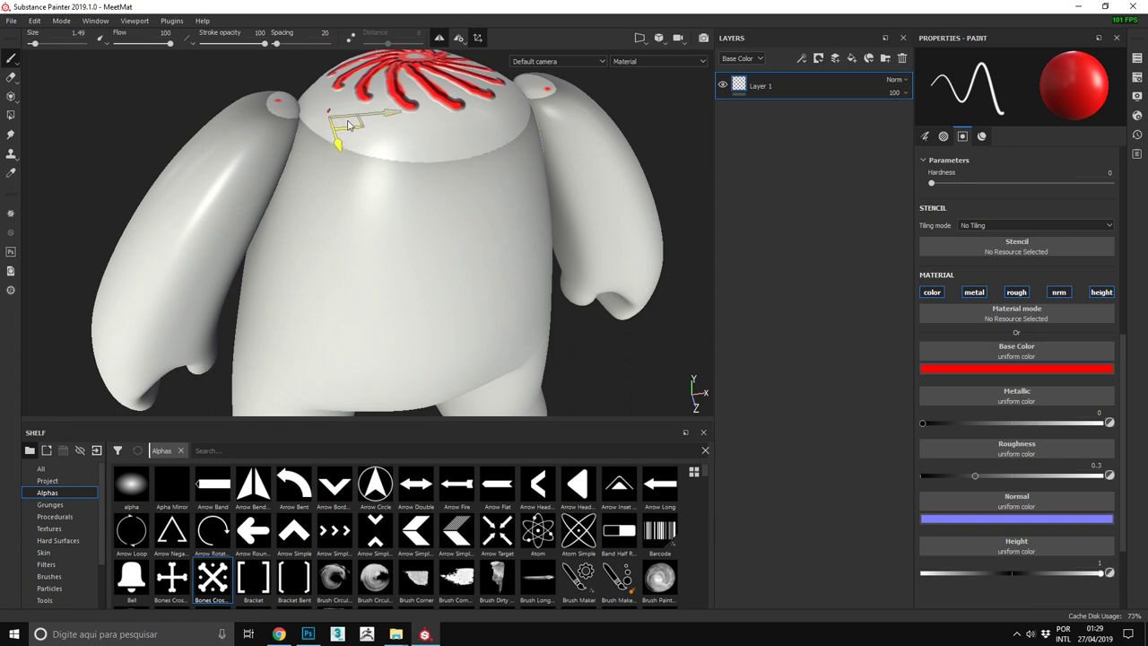
{"action": "left_click", "coordinate": [447, 45]}
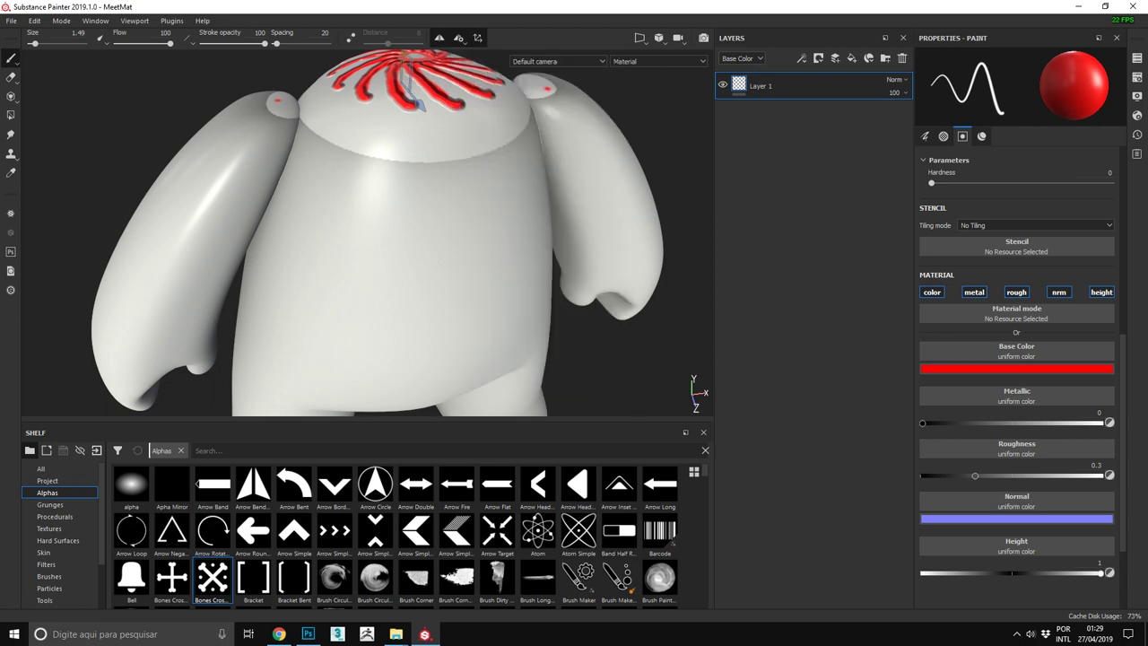
{"action": "left_click_drag", "start_coordinate": [422, 128], "coordinate": [370, 190], "text": "alt"}
Step: Pick the Basic Hard brush with Perlin Noise colour and test a stroke, then undo
{"action": "mouse_move", "coordinate": [384, 308]}
{"action": "left_mouse_down", "text": "alt"}
{"action": "mouse_move", "coordinate": [379, 282]}
{"action": "mouse_move", "coordinate": [475, 228]}
{"action": "left_mouse_up", "text": "alt"}
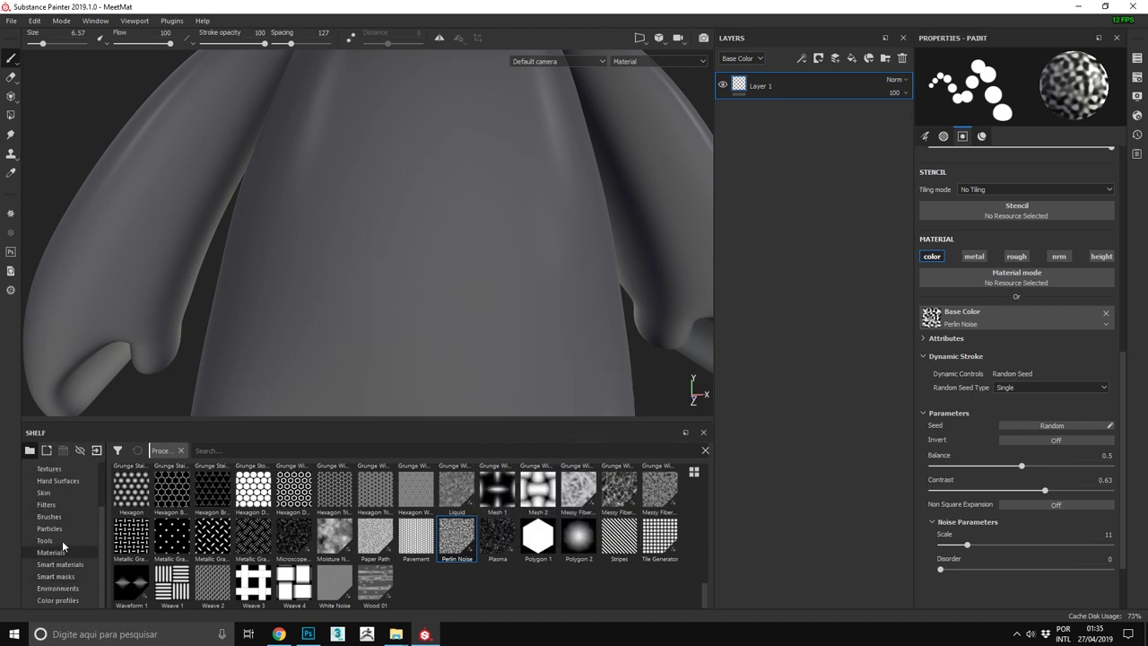
{"action": "left_click", "coordinate": [49, 517]}
{"action": "left_click", "coordinate": [468, 502]}
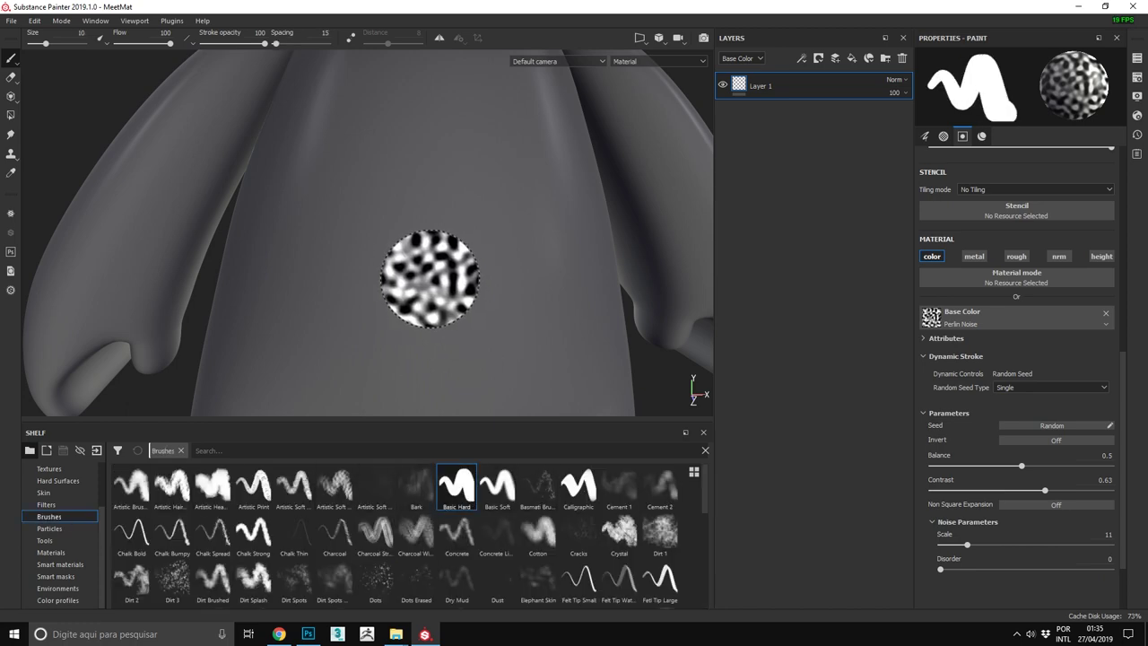
{"action": "left_click", "coordinate": [54, 516]}
{"action": "scroll", "coordinate": [393, 526], "scroll_direction": "down", "scroll_amount": 5}
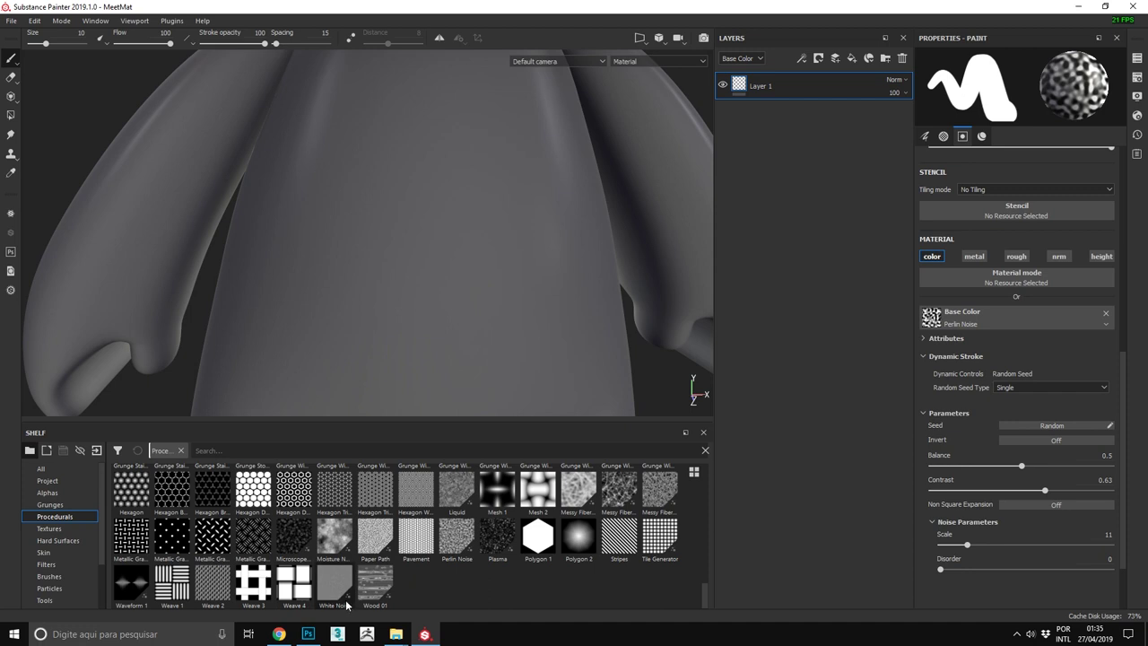
{"action": "left_click_drag", "start_coordinate": [368, 114], "coordinate": [408, 318]}
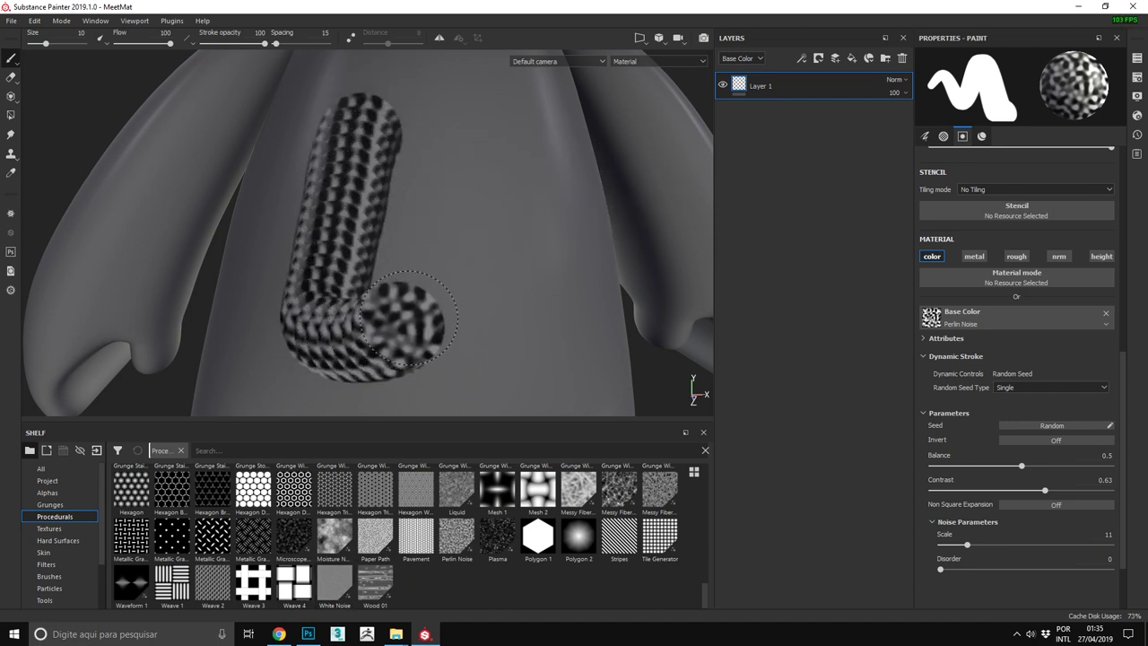
{"action": "left_click_drag", "start_coordinate": [408, 319], "coordinate": [453, 175]}
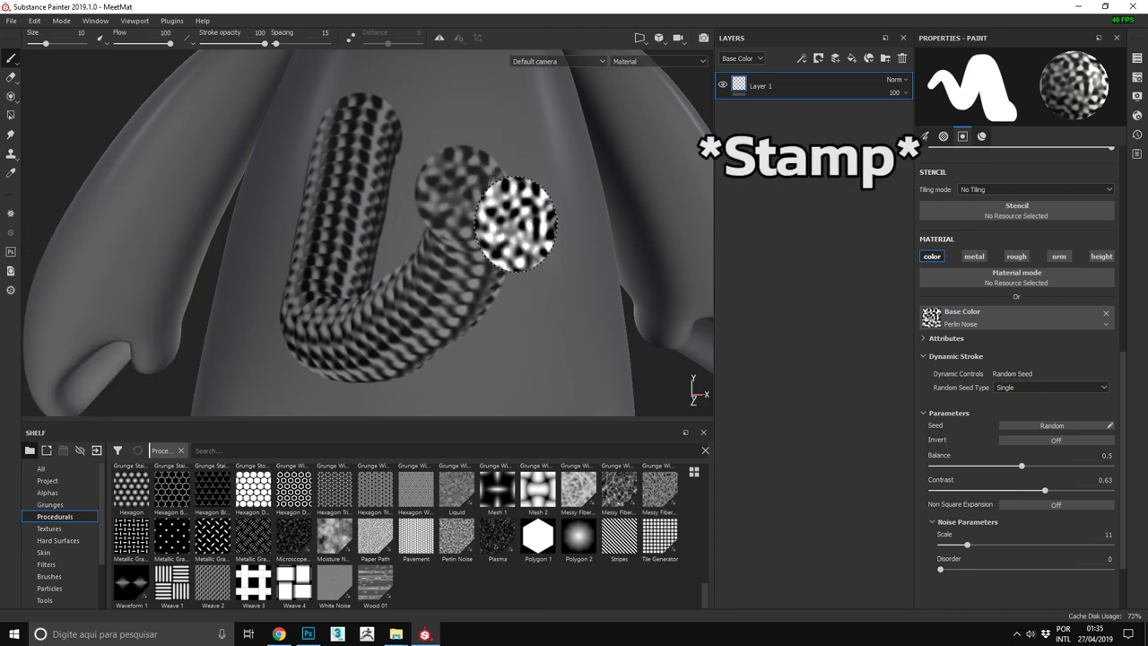
{"action": "key", "text": "ctrl+z"}
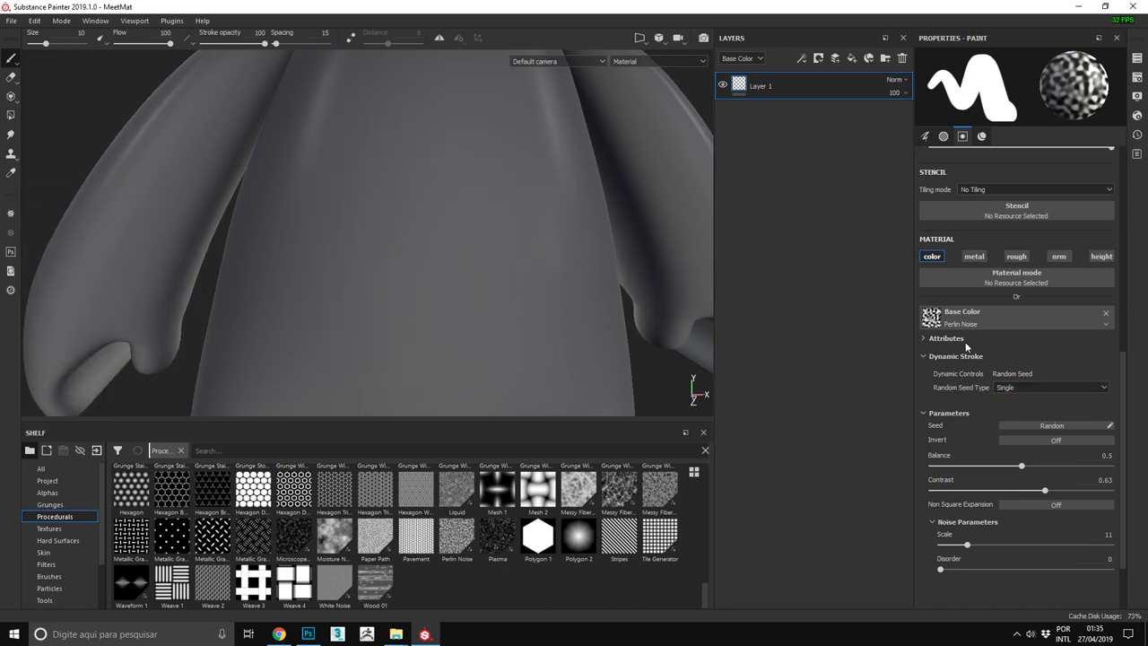
Step: Set Random Seed Type to Random Per Stroke and test two strokes before undoing
{"action": "left_click", "coordinate": [1022, 388]}
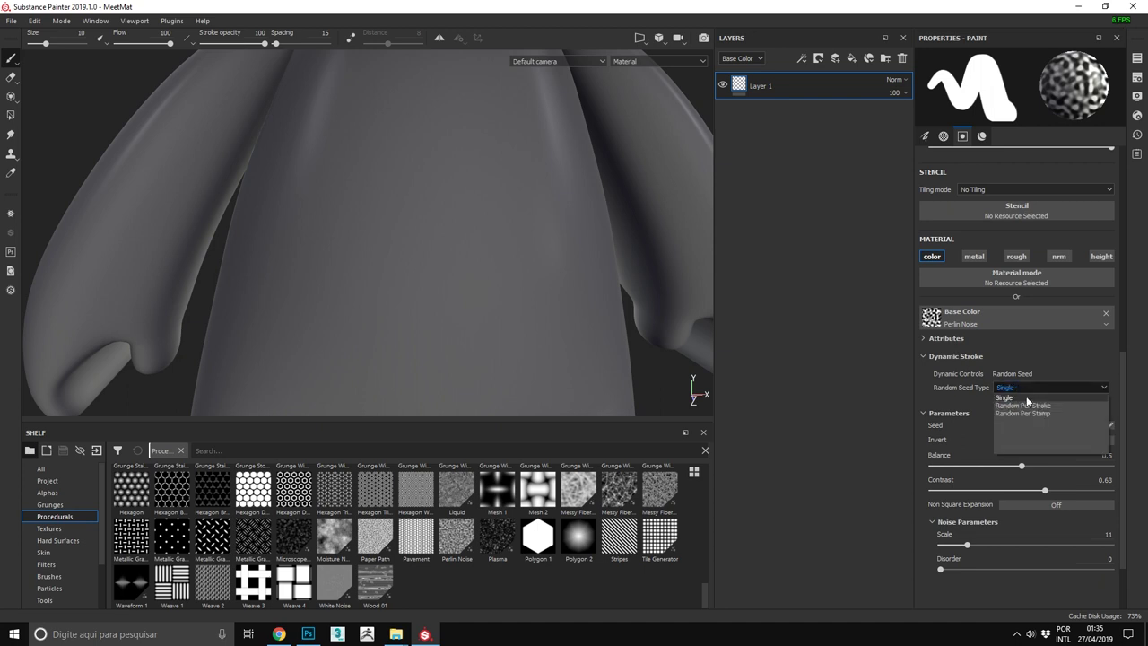
{"action": "right_click_drag", "start_coordinate": [341, 178], "coordinate": [319, 178], "text": "ctrl"}
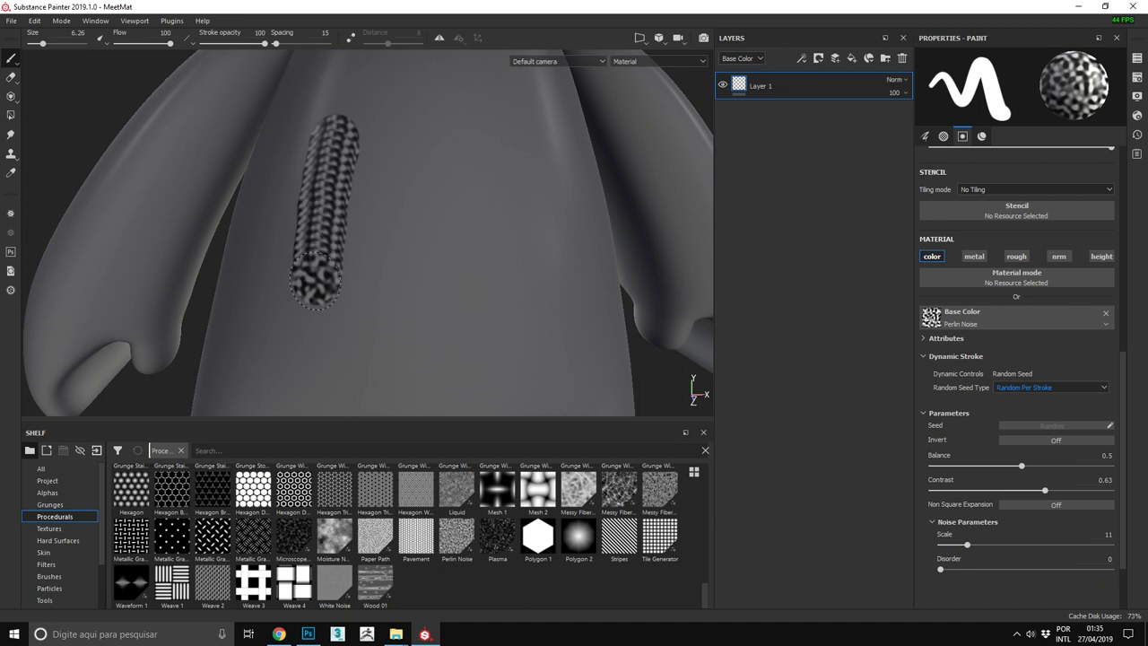
{"action": "left_click_drag", "start_coordinate": [393, 177], "coordinate": [370, 309]}
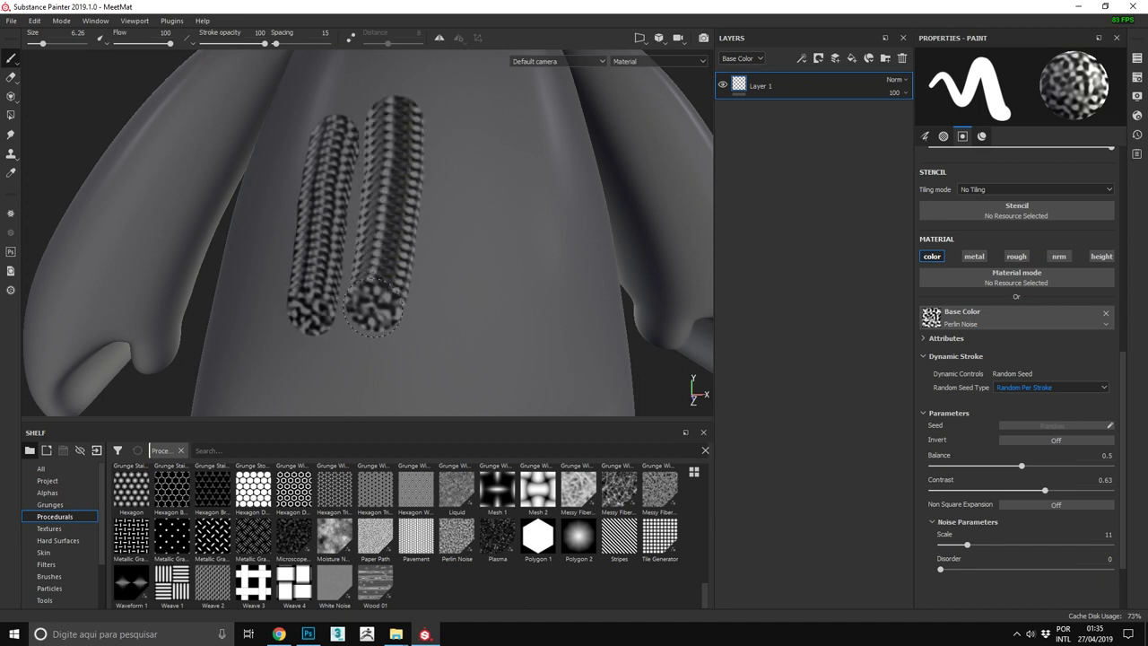
{"action": "key", "text": "ctrl+z"}
{"action": "key", "text": "ctrl+z"}
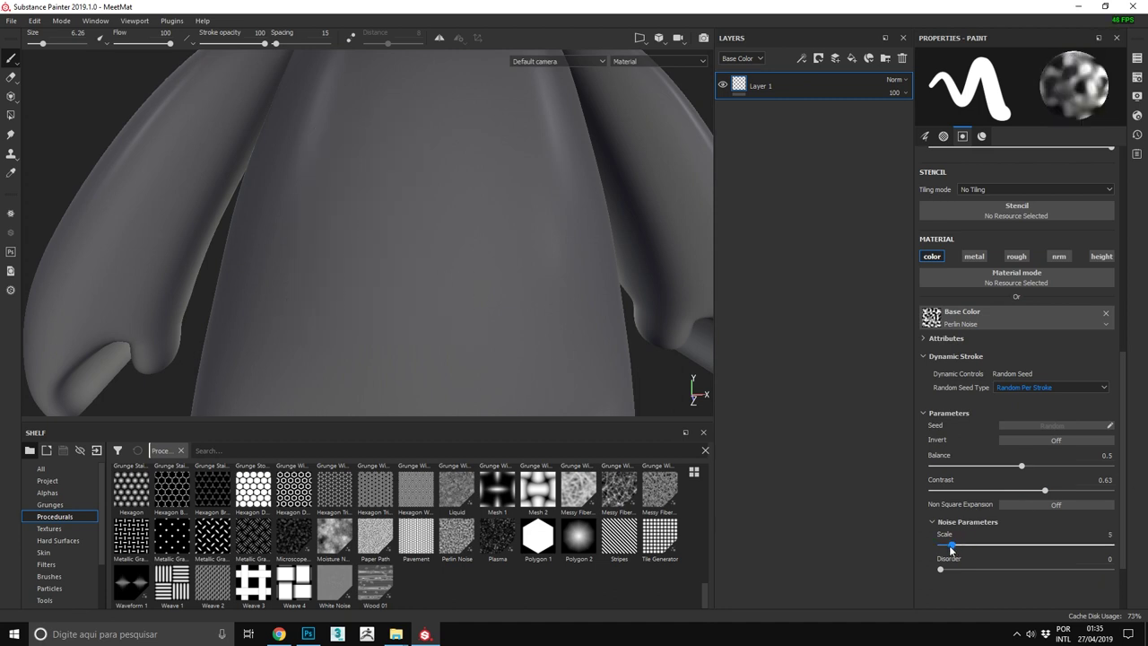
Step: Test strokes with Noise Scale 4 and then Contrast 1, undoing each batch
{"action": "left_click_drag", "start_coordinate": [368, 153], "coordinate": [340, 339]}
{"action": "left_click_drag", "start_coordinate": [444, 143], "coordinate": [394, 339]}
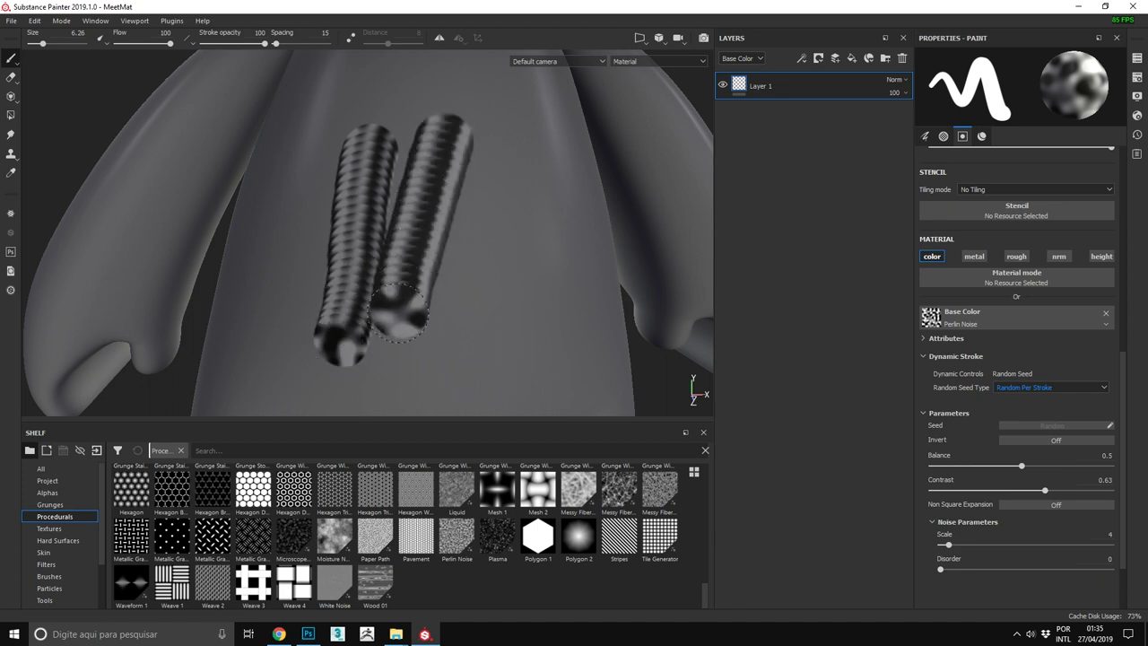
{"action": "left_click_drag", "start_coordinate": [502, 139], "coordinate": [439, 361]}
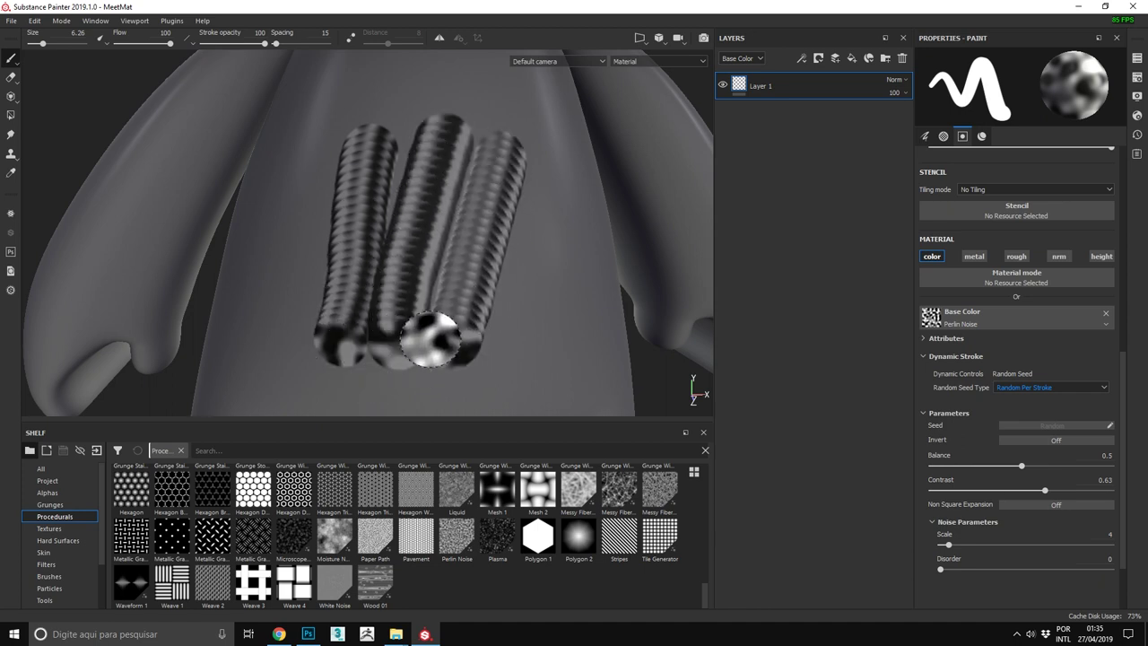
{"action": "key", "text": "ctrl+z"}
{"action": "key", "text": "ctrl+z"}
{"action": "key", "text": "ctrl+z"}
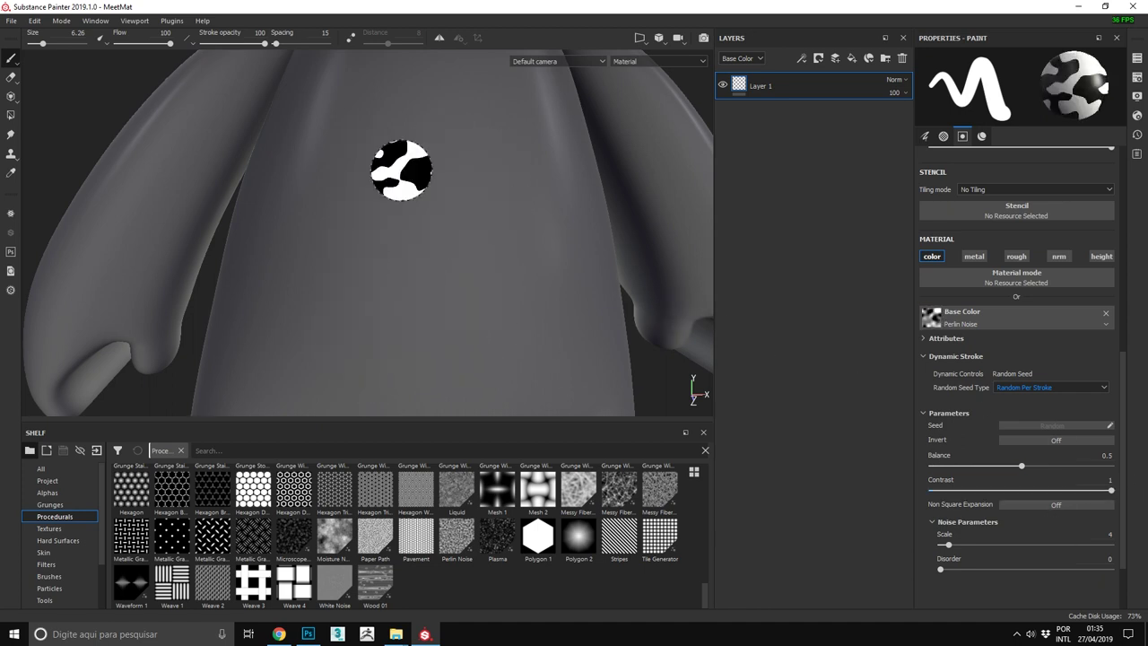
{"action": "left_click_drag", "start_coordinate": [343, 126], "coordinate": [318, 340]}
{"action": "left_click_drag", "start_coordinate": [410, 144], "coordinate": [388, 354]}
{"action": "left_click_drag", "start_coordinate": [475, 148], "coordinate": [470, 345]}
{"action": "key", "text": "ctrl+z"}
{"action": "key", "text": "ctrl+z"}
{"action": "key", "text": "ctrl+z"}
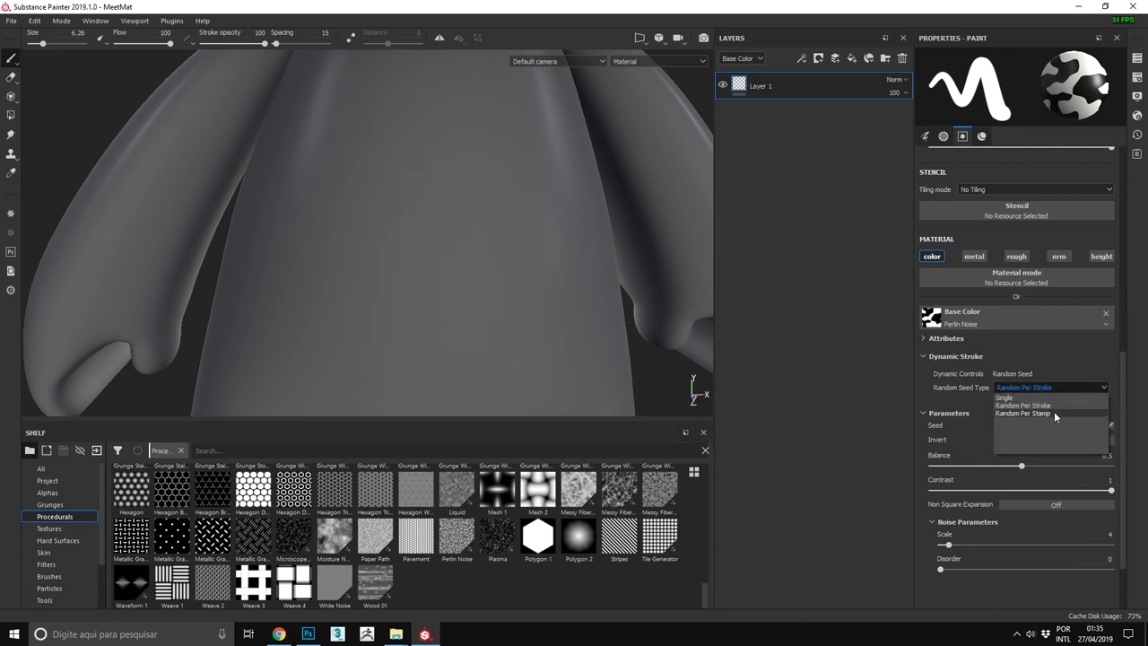
Step: Set Random Per Stamp, brush Size and Spacing to 122, and Hardness to 0
{"action": "left_click", "coordinate": [1053, 411]}
{"action": "scroll", "coordinate": [1040, 359], "scroll_direction": "up", "scroll_amount": 5}
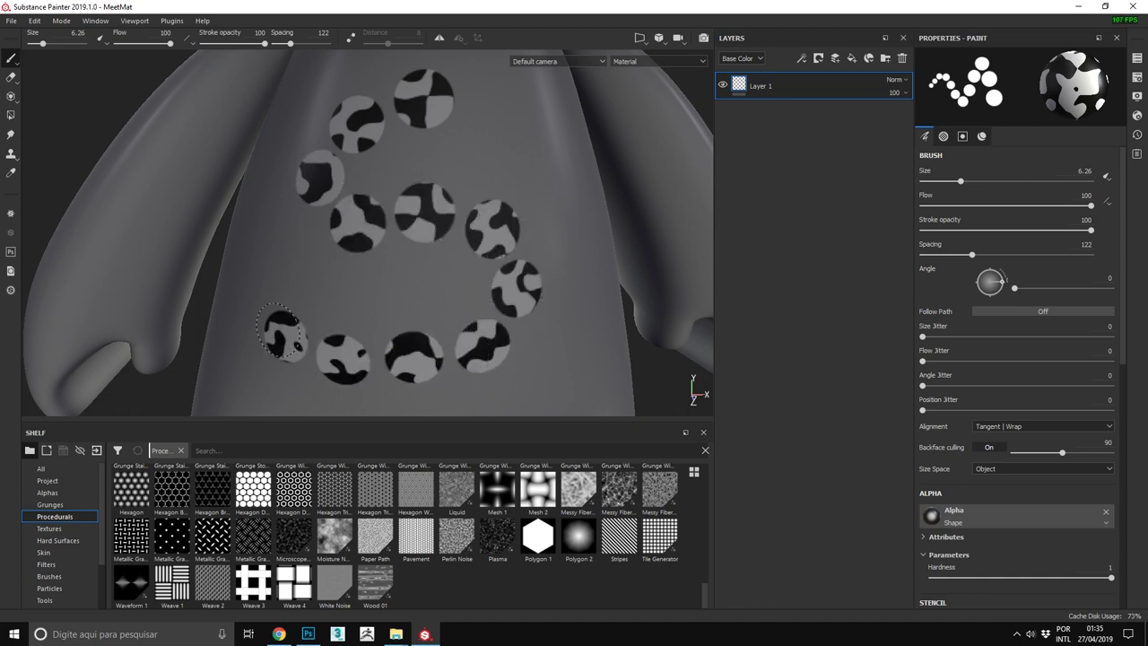
{"action": "mouse_move", "coordinate": [413, 296]}
{"action": "right_mouse_down", "text": "ctrl"}
{"action": "mouse_move", "coordinate": [373, 296]}
{"action": "mouse_move", "coordinate": [396, 295]}
{"action": "right_mouse_up", "text": "ctrl"}
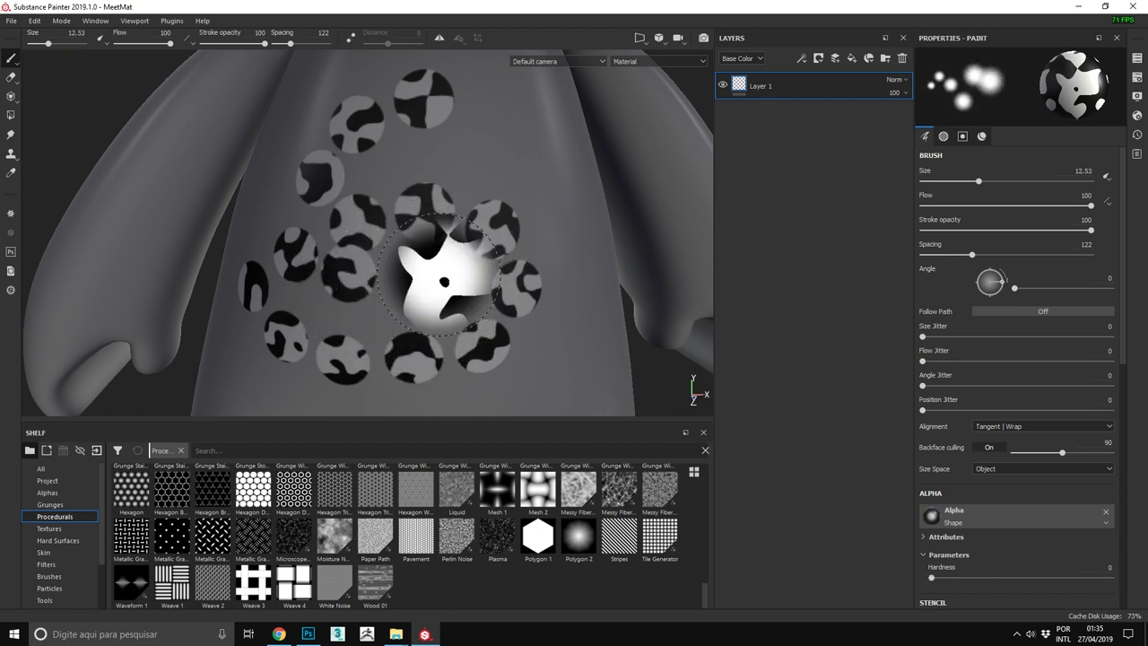
Step: Paint a first pass of soft, camo-like Perlin-noise stamps across the chest
{"action": "mouse_move", "coordinate": [395, 292]}
{"action": "left_mouse_down"}
{"action": "mouse_move", "coordinate": [467, 309]}
{"action": "mouse_move", "coordinate": [332, 242]}
{"action": "mouse_move", "coordinate": [429, 161]}
{"action": "mouse_move", "coordinate": [388, 130]}
{"action": "mouse_move", "coordinate": [418, 223]}
{"action": "left_mouse_up"}
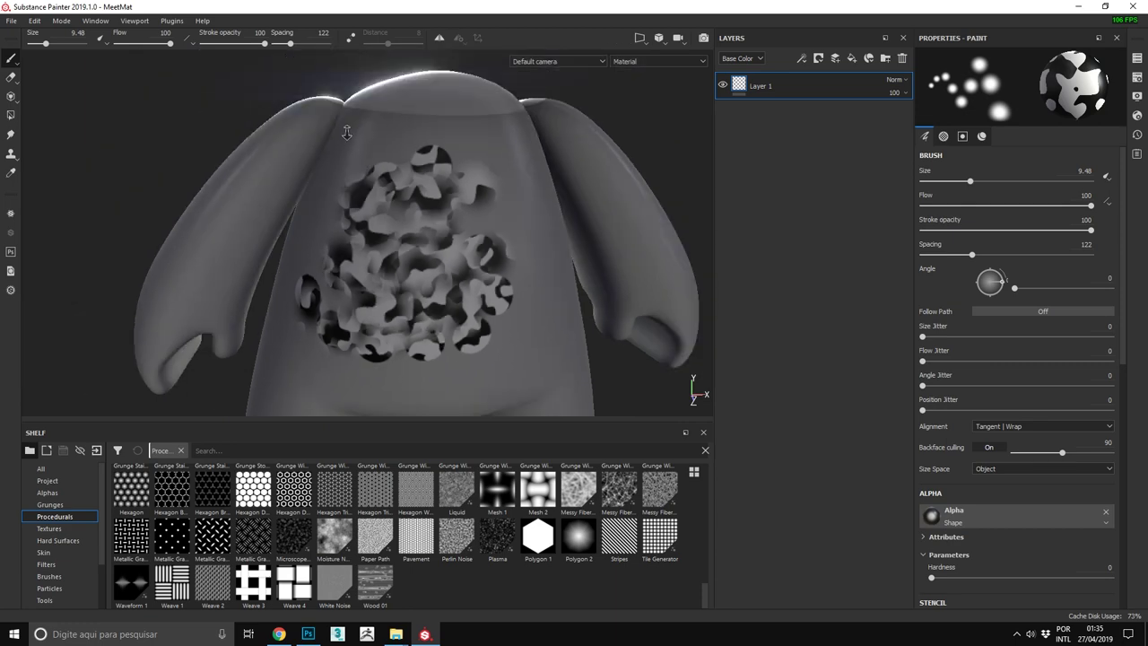
{"action": "scroll", "coordinate": [534, 349], "scroll_direction": "up", "scroll_amount": 3}
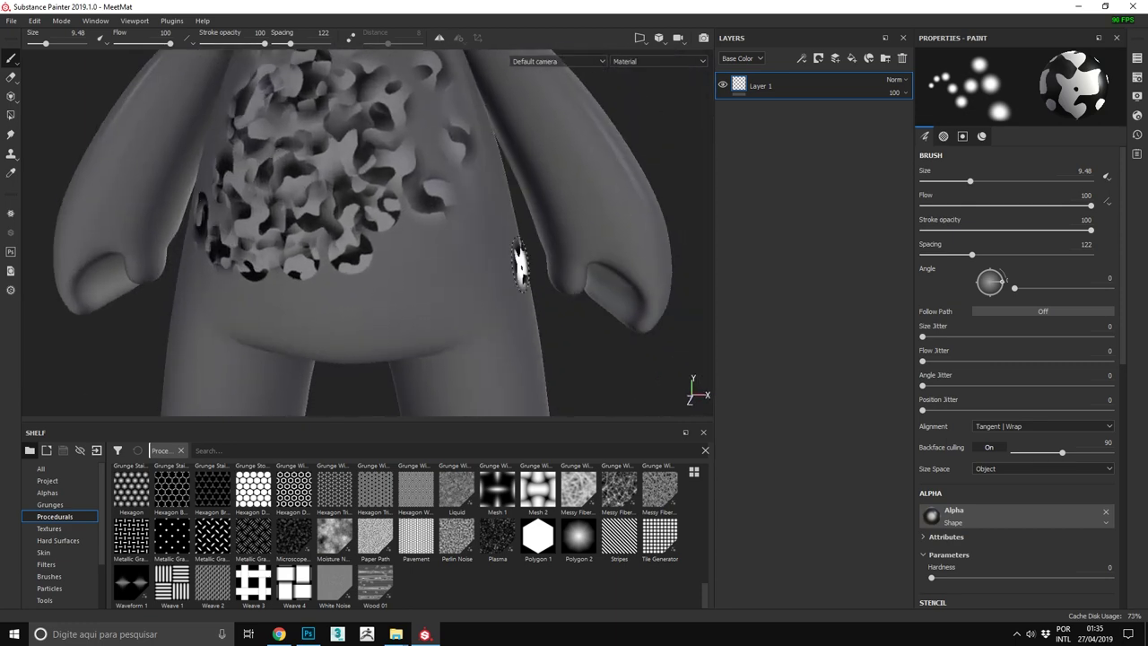
{"action": "scroll", "coordinate": [448, 350], "scroll_direction": "up", "scroll_amount": 3}
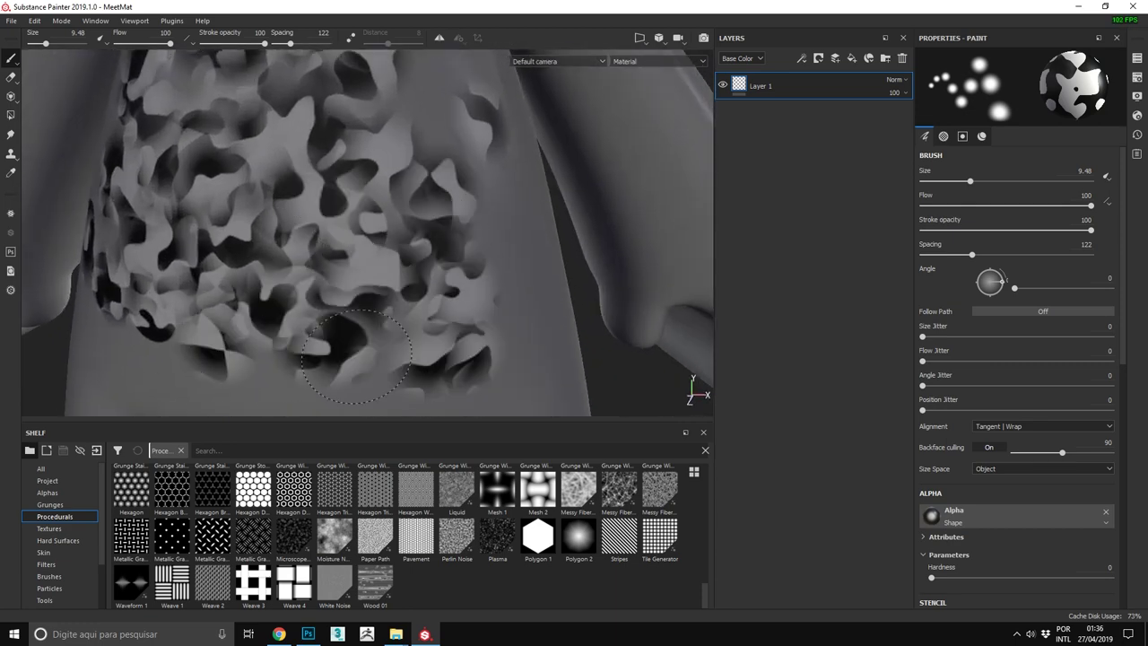
{"action": "scroll", "coordinate": [356, 356], "scroll_direction": "down", "scroll_amount": 5}
{"action": "mouse_move", "coordinate": [356, 356]}
{"action": "left_mouse_down", "text": "alt"}
{"action": "mouse_move", "coordinate": [217, 230]}
{"action": "mouse_move", "coordinate": [225, 212]}
{"action": "mouse_move", "coordinate": [645, 210]}
{"action": "mouse_move", "coordinate": [461, 220]}
{"action": "left_mouse_up", "text": "alt"}
{"action": "key", "text": "f"}
Step: Add more Perlin-noise stamps over the upper chest, rotating the environment lighting to check the relief
{"action": "scroll", "coordinate": [359, 264], "scroll_direction": "up", "scroll_amount": 3}
{"action": "scroll", "coordinate": [410, 225], "scroll_direction": "up", "scroll_amount": 3}
{"action": "scroll", "coordinate": [491, 199], "scroll_direction": "up", "scroll_amount": 3}
{"action": "scroll", "coordinate": [491, 199], "scroll_direction": "down", "scroll_amount": 6}
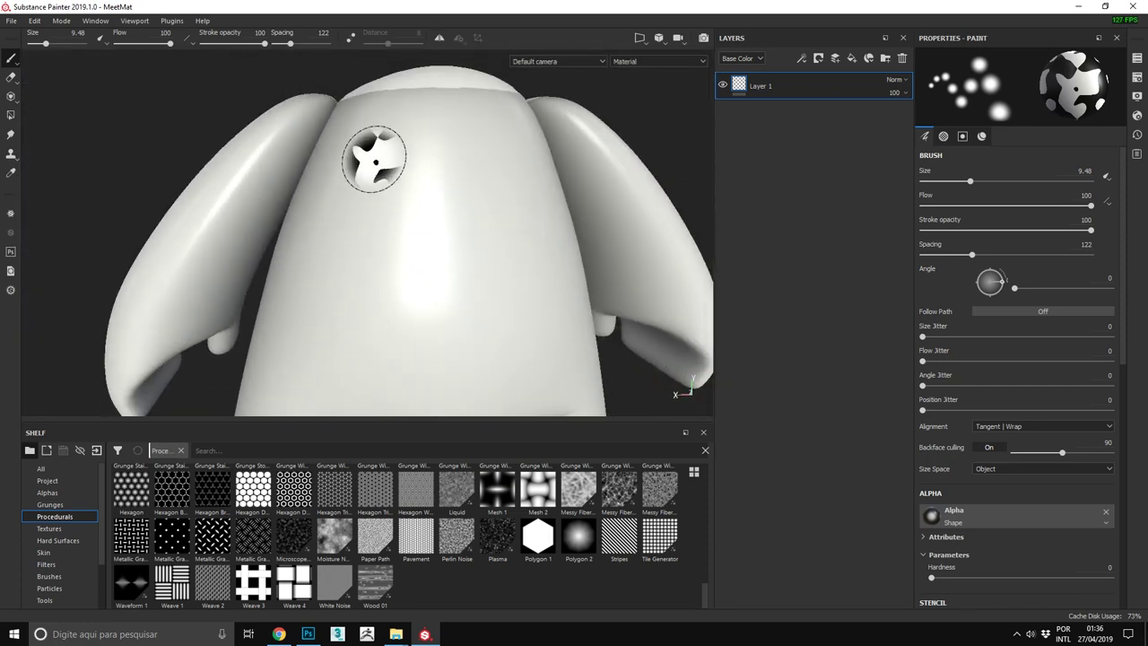
{"action": "left_click_drag", "start_coordinate": [453, 148], "coordinate": [410, 267]}
{"action": "right_click_drag", "start_coordinate": [533, 274], "coordinate": [564, 277], "text": "shift"}
{"action": "mouse_move", "coordinate": [565, 277]}
{"action": "left_mouse_down"}
{"action": "mouse_move", "coordinate": [430, 135]}
{"action": "mouse_move", "coordinate": [426, 255]}
{"action": "mouse_move", "coordinate": [492, 310]}
{"action": "mouse_move", "coordinate": [280, 130]}
{"action": "left_mouse_up"}
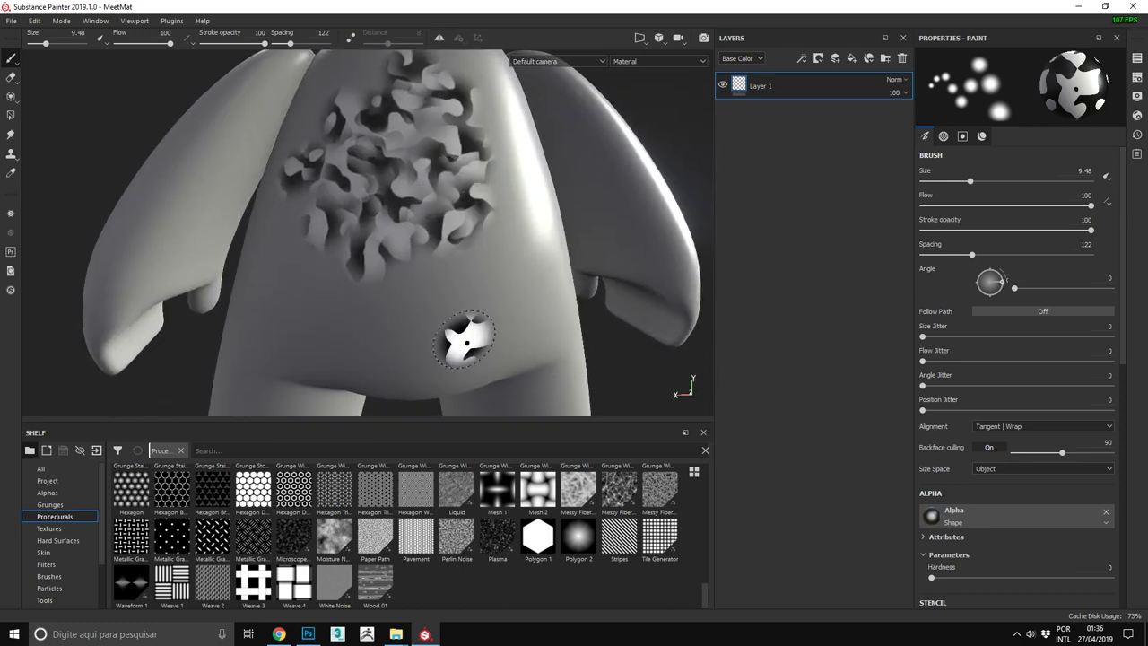
{"action": "scroll", "coordinate": [335, 551], "scroll_direction": "up", "scroll_amount": 10}
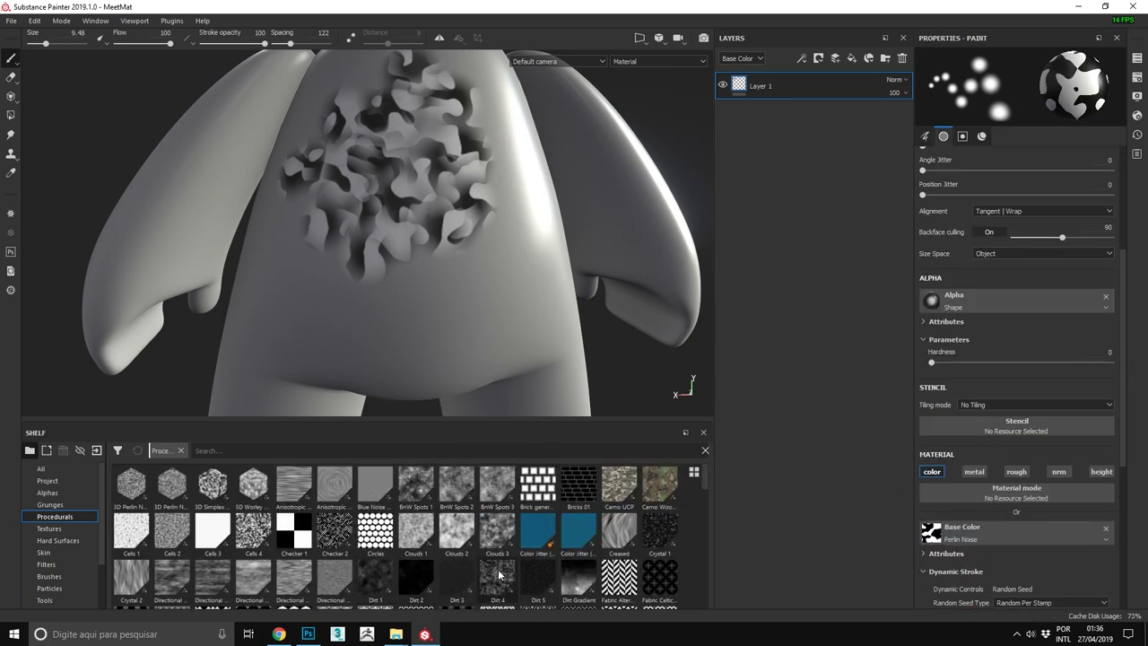
Step: Load Dirt 1 as the stamp material with Random Per Stamp, and paint dirt over chest and left shoulder
{"action": "scroll", "coordinate": [958, 370], "scroll_direction": "down", "scroll_amount": 2}
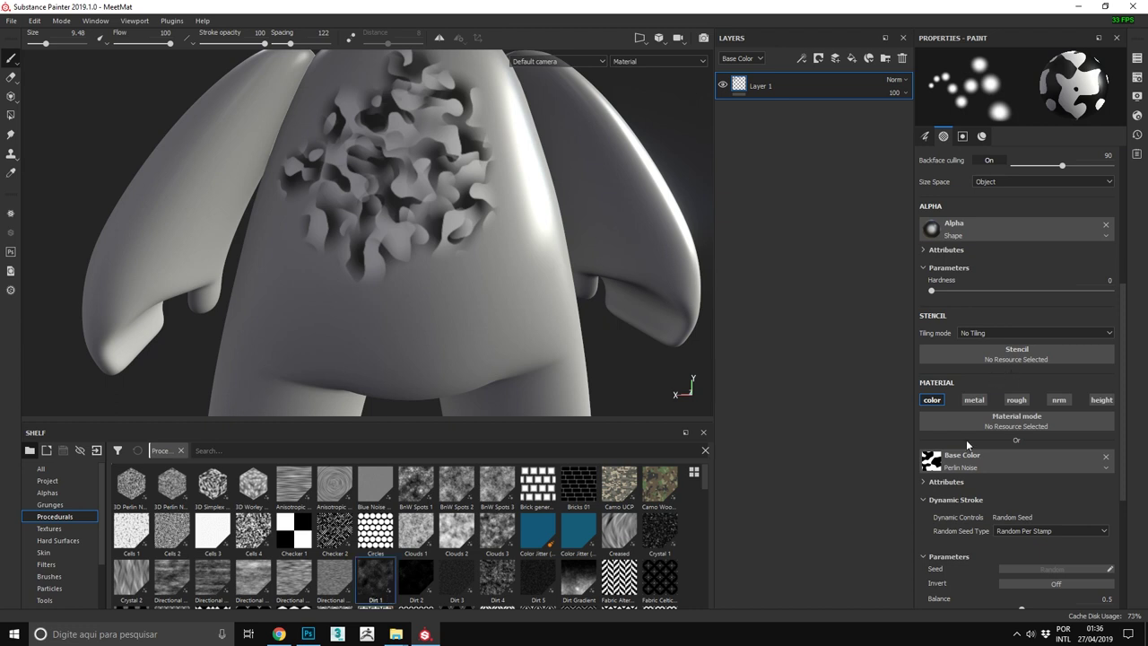
{"action": "left_click_drag", "start_coordinate": [967, 444], "coordinate": [951, 460]}
{"action": "mouse_move", "coordinate": [421, 269]}
{"action": "left_mouse_down"}
{"action": "mouse_move", "coordinate": [435, 294]}
{"action": "mouse_move", "coordinate": [480, 161]}
{"action": "left_mouse_up"}
{"action": "left_click", "coordinate": [1022, 556]}
{"action": "mouse_move", "coordinate": [403, 224]}
{"action": "left_mouse_down"}
{"action": "mouse_move", "coordinate": [494, 254]}
{"action": "mouse_move", "coordinate": [296, 179]}
{"action": "mouse_move", "coordinate": [442, 240]}
{"action": "left_mouse_up"}
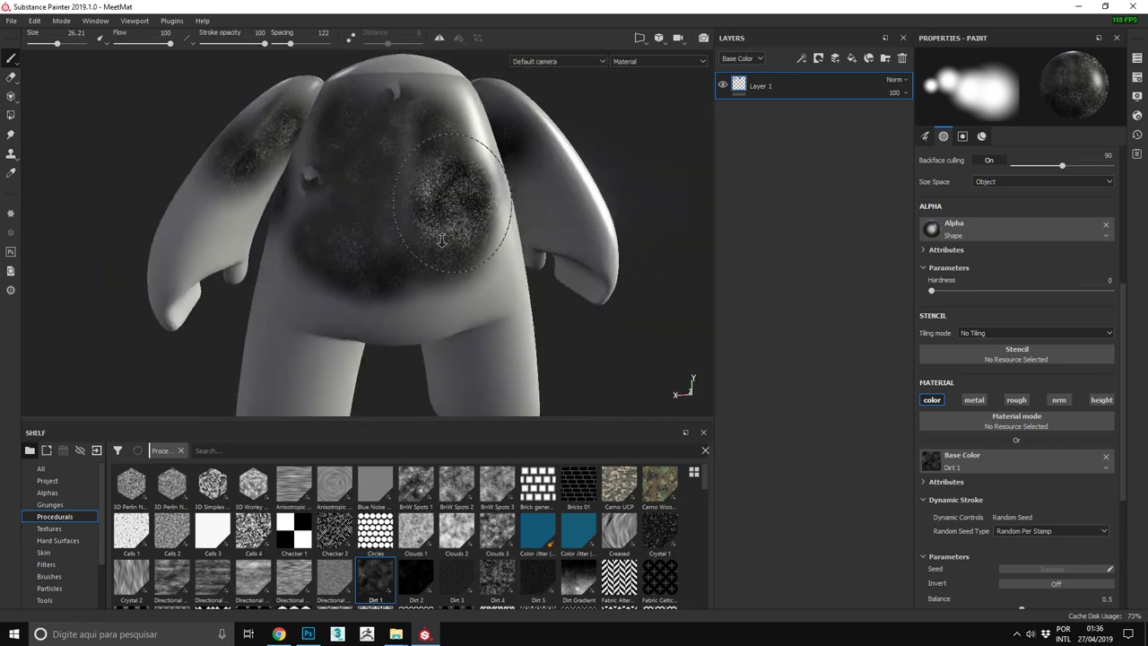
Step: Orbit and zoom around the model to inspect the dirt from the top, back and side
{"action": "scroll", "coordinate": [442, 239], "scroll_direction": "up", "scroll_amount": 3}
{"action": "scroll", "coordinate": [529, 143], "scroll_direction": "up", "scroll_amount": 2}
{"action": "scroll", "coordinate": [467, 260], "scroll_direction": "down", "scroll_amount": 3}
{"action": "mouse_move", "coordinate": [466, 260]}
{"action": "left_mouse_down", "text": "alt"}
{"action": "mouse_move", "coordinate": [433, 310]}
{"action": "mouse_move", "coordinate": [513, 257]}
{"action": "mouse_move", "coordinate": [403, 296]}
{"action": "left_mouse_up", "text": "alt"}
{"action": "scroll", "coordinate": [448, 287], "scroll_direction": "up", "scroll_amount": 4}
{"action": "scroll", "coordinate": [433, 311], "scroll_direction": "up", "scroll_amount": 2}
{"action": "scroll", "coordinate": [433, 310], "scroll_direction": "down", "scroll_amount": 6}
{"action": "scroll", "coordinate": [475, 302], "scroll_direction": "up", "scroll_amount": 2}
{"action": "scroll", "coordinate": [364, 318], "scroll_direction": "down", "scroll_amount": 3}
{"action": "left_click_drag", "start_coordinate": [117, 314], "coordinate": [206, 309], "text": "alt"}
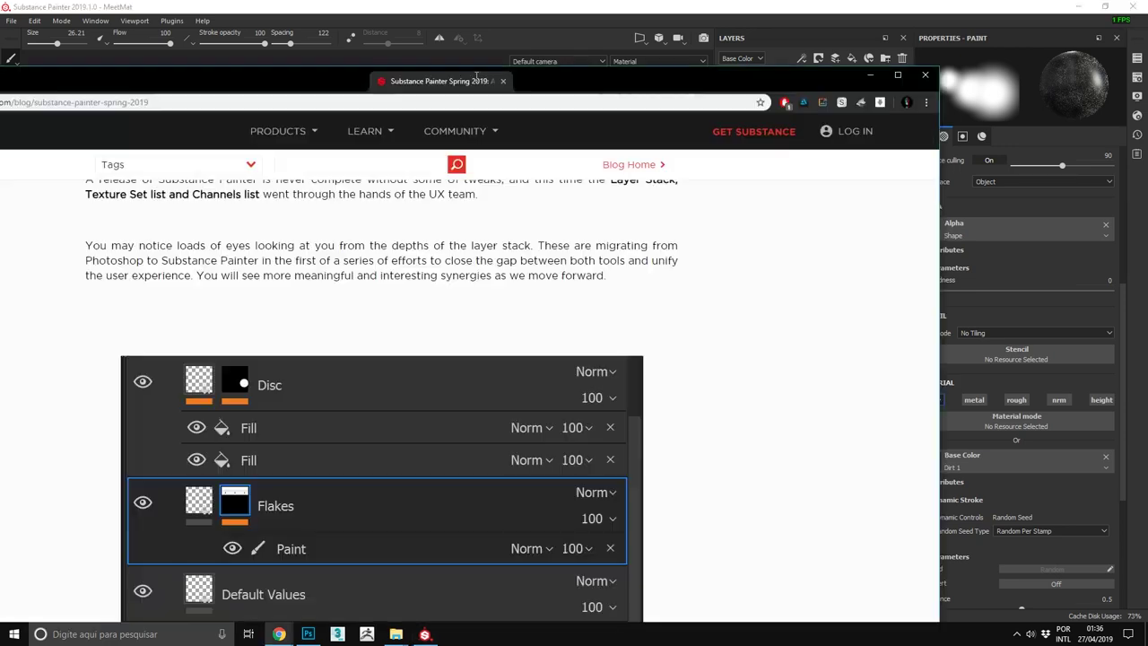
Step: Scroll down and back up through the Substance Painter Spring 2019 blog post
{"action": "scroll", "coordinate": [269, 252], "scroll_direction": "down", "scroll_amount": 6}
{"action": "scroll", "coordinate": [243, 265], "scroll_direction": "down", "scroll_amount": 5}
{"action": "scroll", "coordinate": [269, 296], "scroll_direction": "down", "scroll_amount": 5}
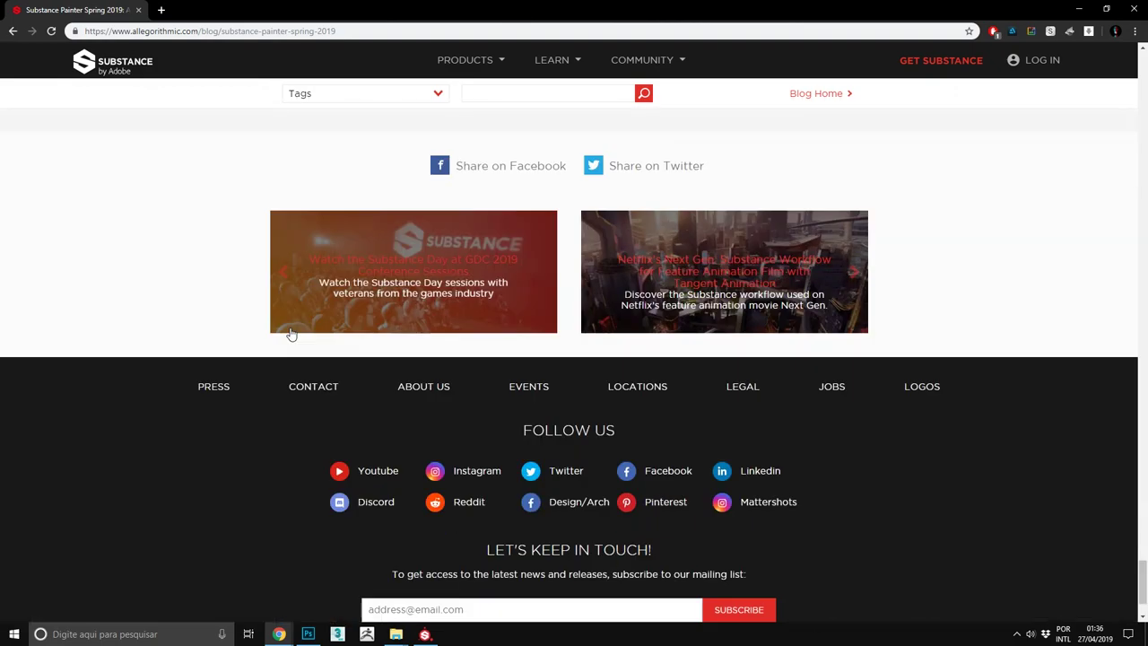
{"action": "scroll", "coordinate": [292, 336], "scroll_direction": "down", "scroll_amount": 1}
{"action": "scroll", "coordinate": [301, 363], "scroll_direction": "up", "scroll_amount": 10}
{"action": "scroll", "coordinate": [331, 386], "scroll_direction": "up", "scroll_amount": 4}
{"action": "scroll", "coordinate": [341, 368], "scroll_direction": "up", "scroll_amount": 1}
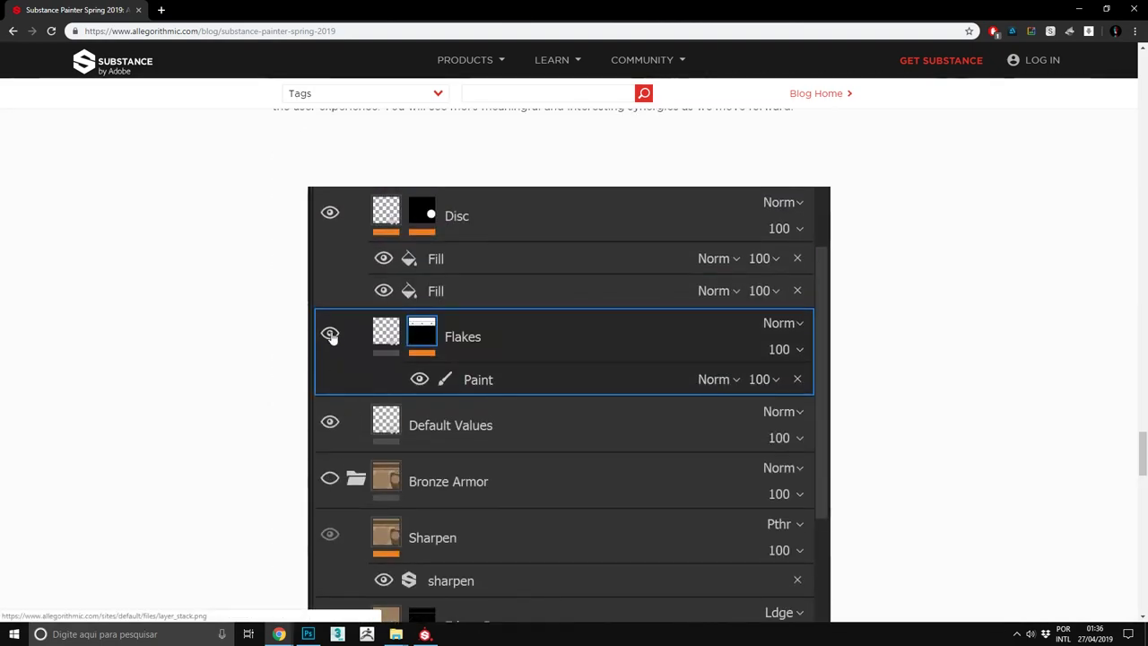
{"action": "scroll", "coordinate": [224, 456], "scroll_direction": "up", "scroll_amount": 4}
{"action": "scroll", "coordinate": [231, 443], "scroll_direction": "up", "scroll_amount": 5}
{"action": "scroll", "coordinate": [234, 359], "scroll_direction": "up", "scroll_amount": 5}
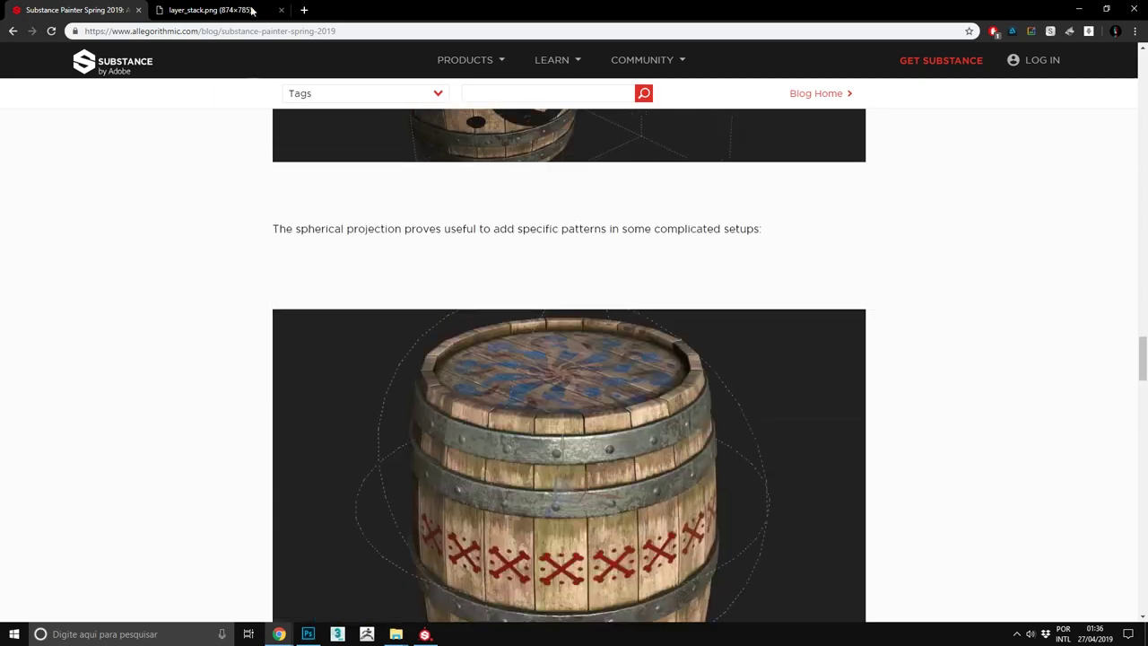
{"action": "scroll", "coordinate": [233, 283], "scroll_direction": "up", "scroll_amount": 1}
{"action": "scroll", "coordinate": [237, 314], "scroll_direction": "up", "scroll_amount": 5}
{"action": "scroll", "coordinate": [243, 340], "scroll_direction": "up", "scroll_amount": 4}
{"action": "scroll", "coordinate": [206, 331], "scroll_direction": "up", "scroll_amount": 5}
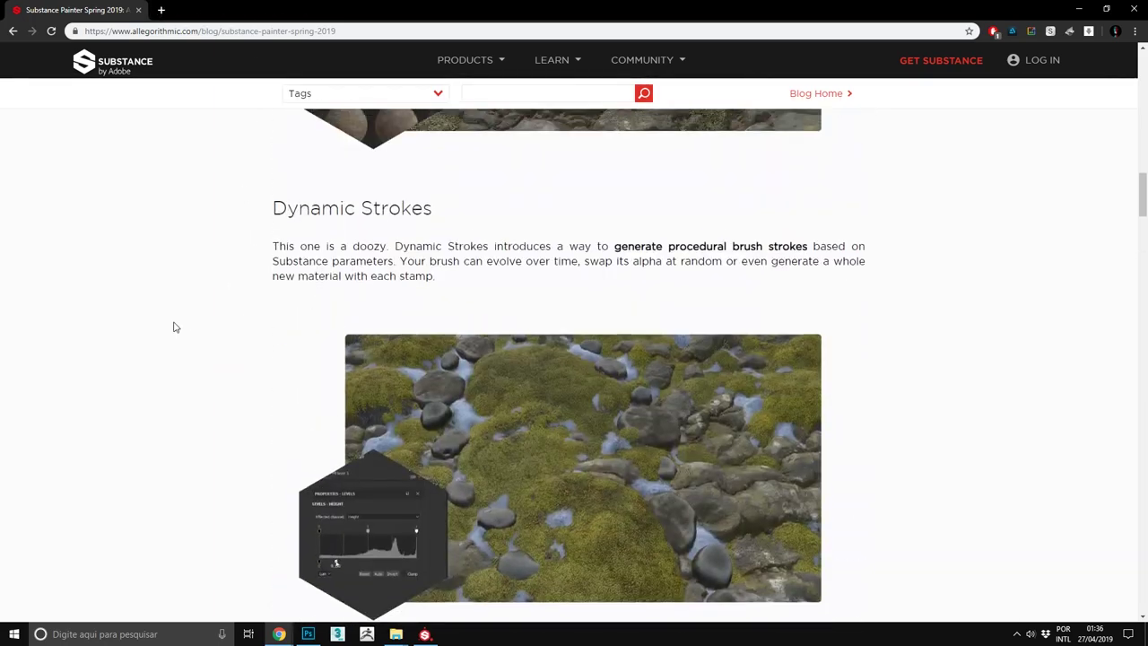
{"action": "scroll", "coordinate": [184, 350], "scroll_direction": "up", "scroll_amount": 5}
{"action": "scroll", "coordinate": [198, 368], "scroll_direction": "up", "scroll_amount": 3}
{"action": "scroll", "coordinate": [226, 379], "scroll_direction": "up", "scroll_amount": 1}
{"action": "scroll", "coordinate": [202, 305], "scroll_direction": "down", "scroll_amount": 6}
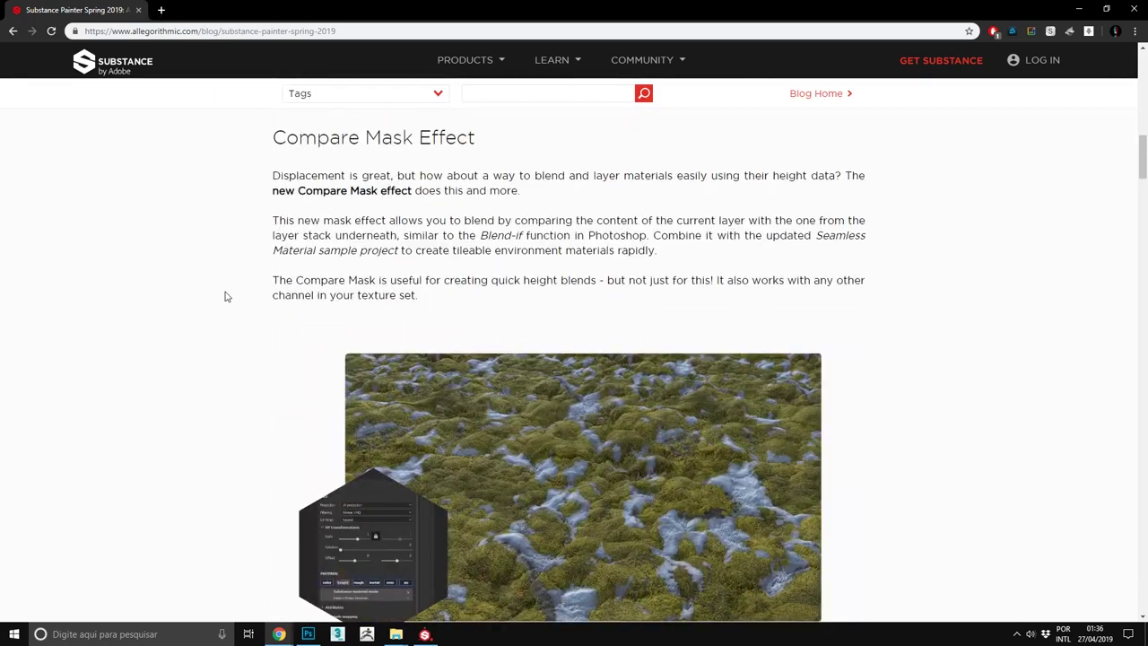
Step: Return to the top of the post and scroll down to the Dynamic Strokes section
{"action": "key", "text": "Home"}
{"action": "scroll", "coordinate": [688, 233], "scroll_direction": "down", "scroll_amount": 10}
{"action": "scroll", "coordinate": [807, 252], "scroll_direction": "down", "scroll_amount": 5}
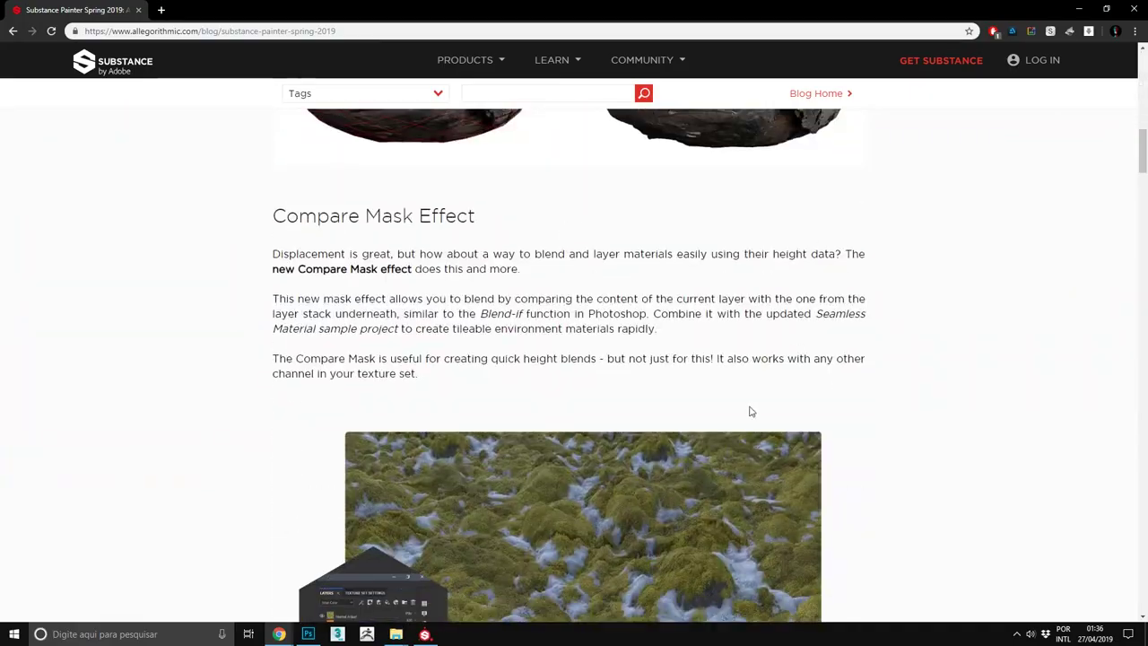
{"action": "scroll", "coordinate": [956, 273], "scroll_direction": "down", "scroll_amount": 6}
{"action": "scroll", "coordinate": [955, 272], "scroll_direction": "down", "scroll_amount": 5}
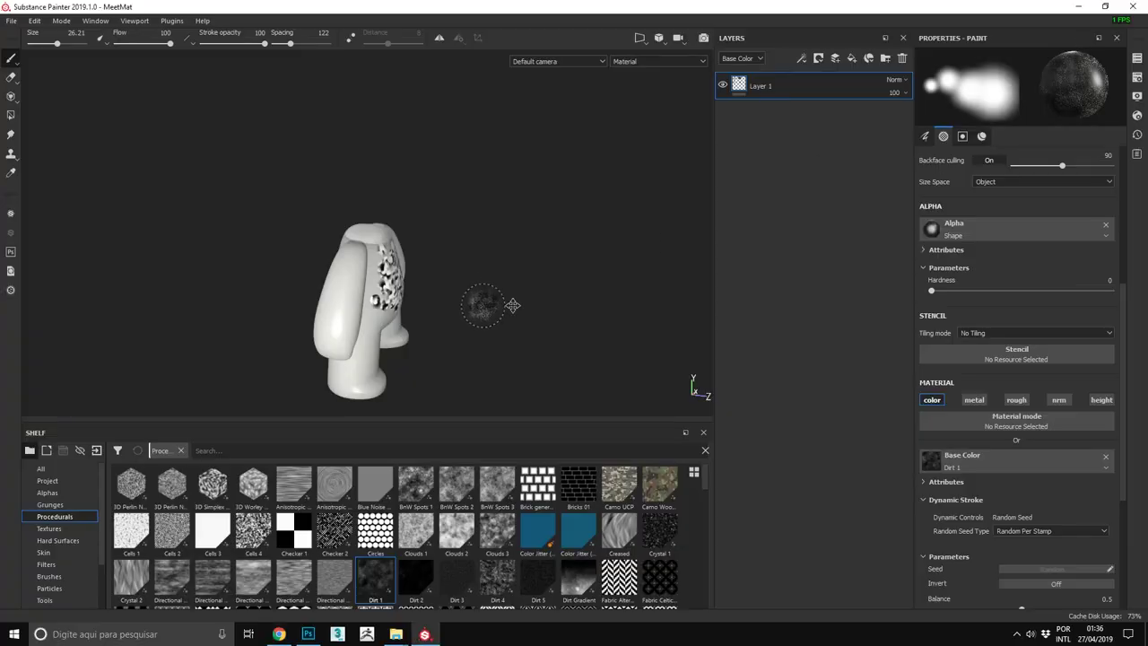
{"action": "right_click", "coordinate": [411, 194]}
{"action": "left_click_drag", "start_coordinate": [411, 194], "coordinate": [502, 224], "text": "alt"}
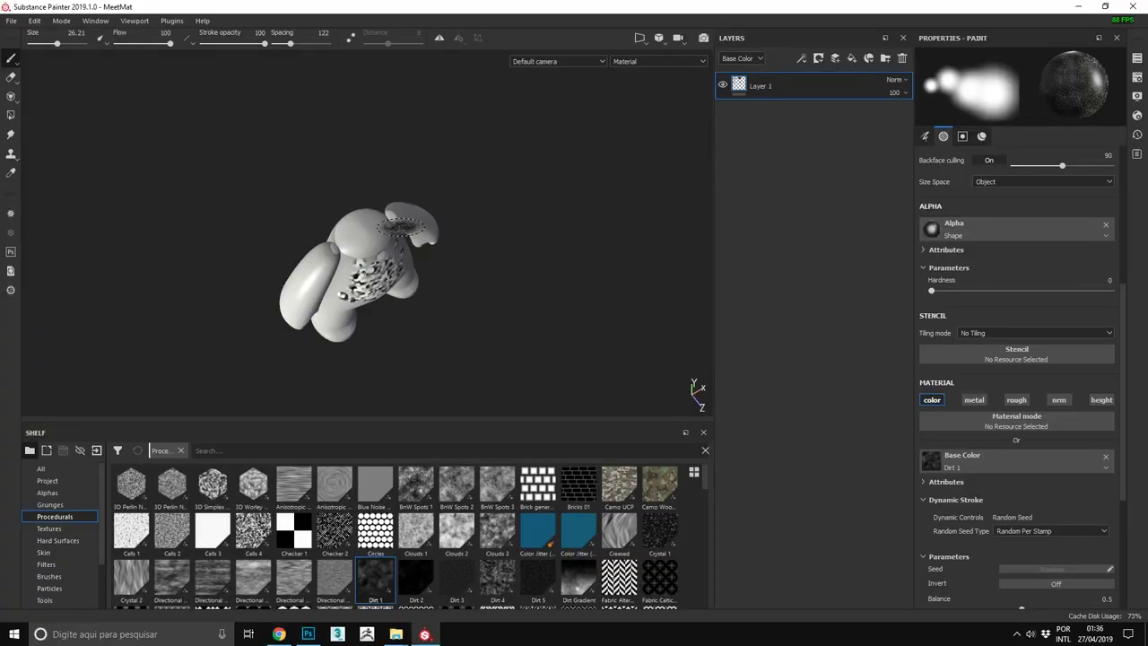
{"action": "right_click_drag", "start_coordinate": [502, 224], "coordinate": [538, 179], "text": "alt"}
{"action": "right_click_drag", "start_coordinate": [359, 224], "coordinate": [341, 161], "text": "alt"}
{"action": "left_click_drag", "start_coordinate": [341, 162], "coordinate": [350, 177], "text": "alt"}
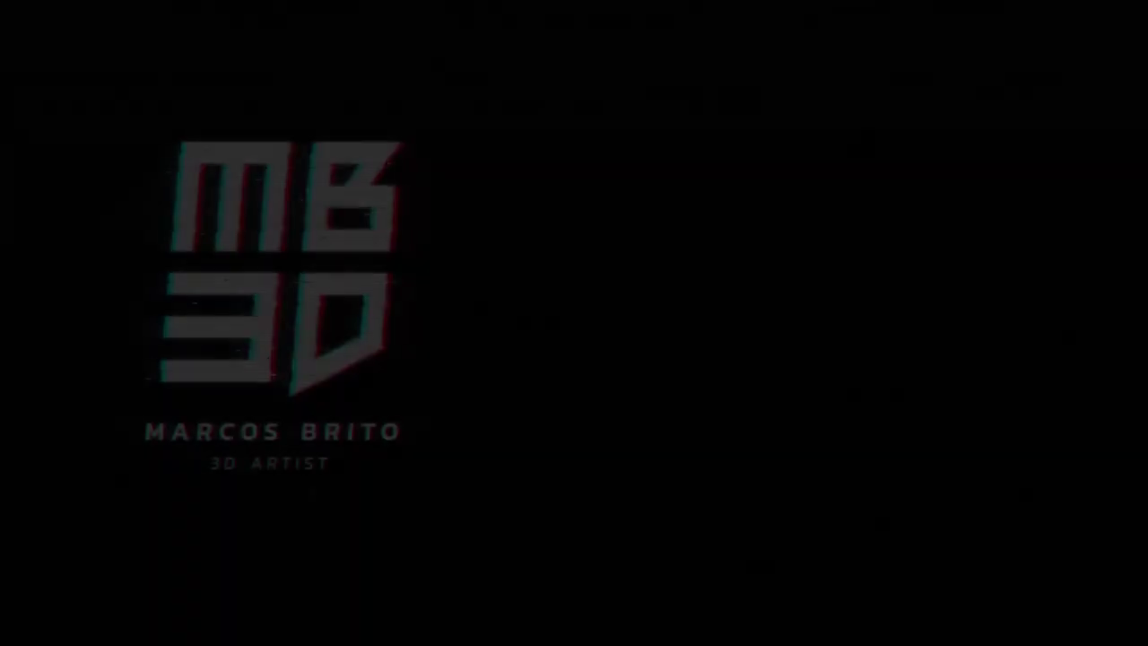